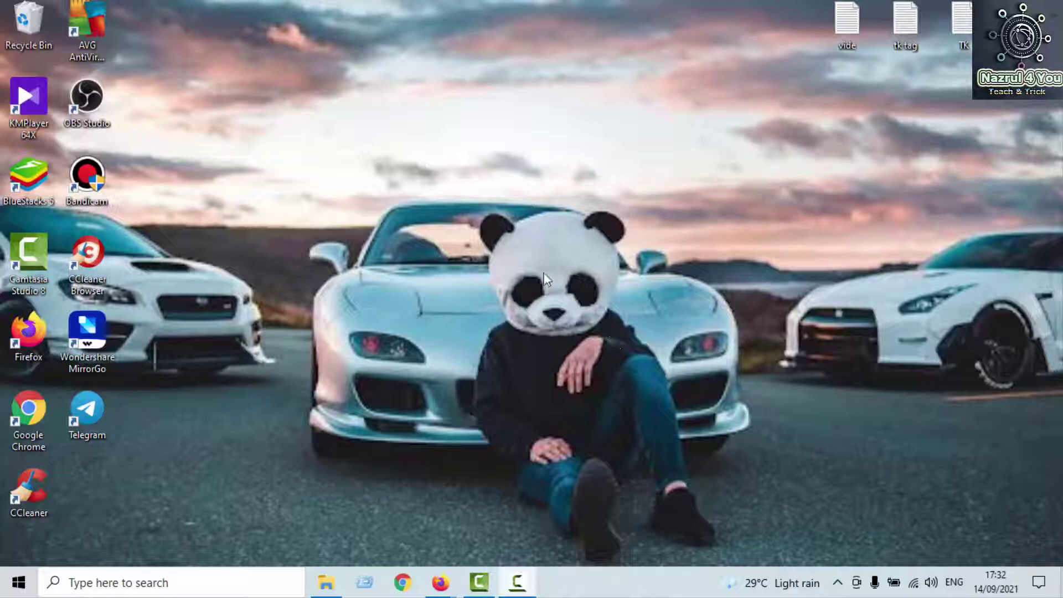
Step: Search Google for 'perfect money' in Chrome and open the official perfectmoney.com home page
click(402, 586)
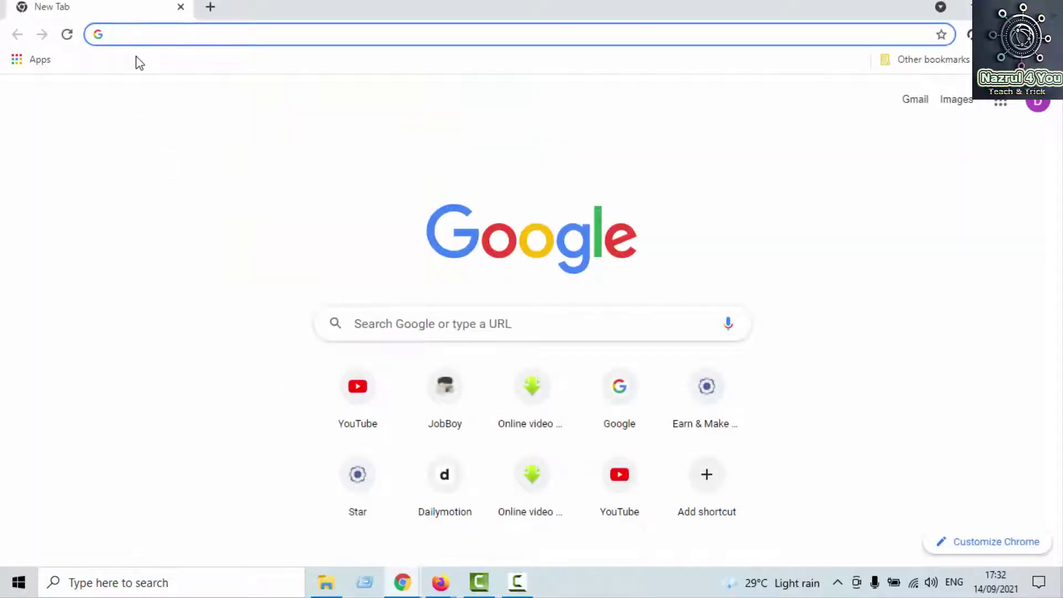
text(per)
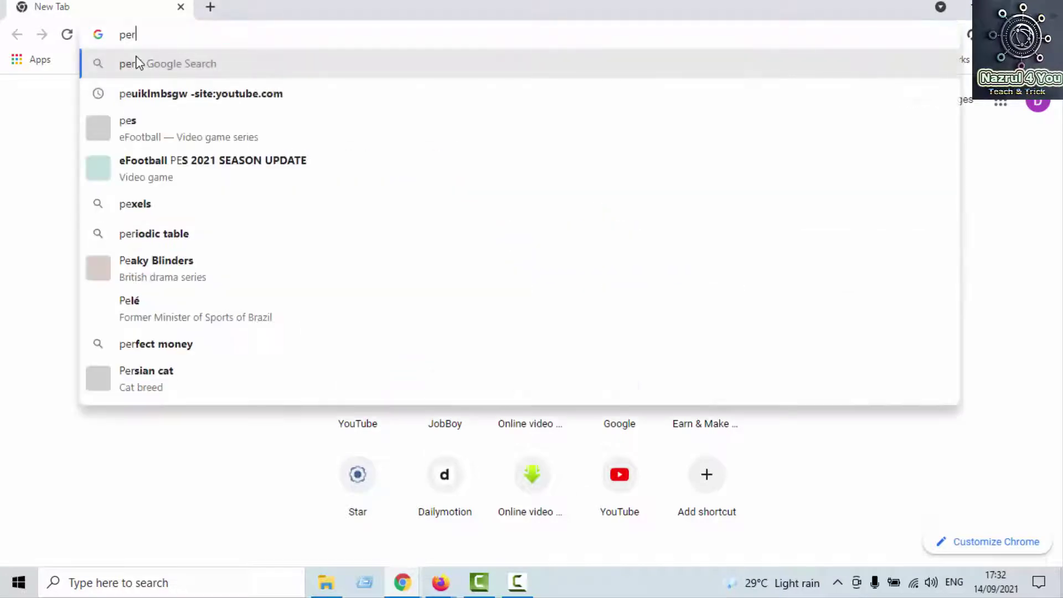
text(fect monet)
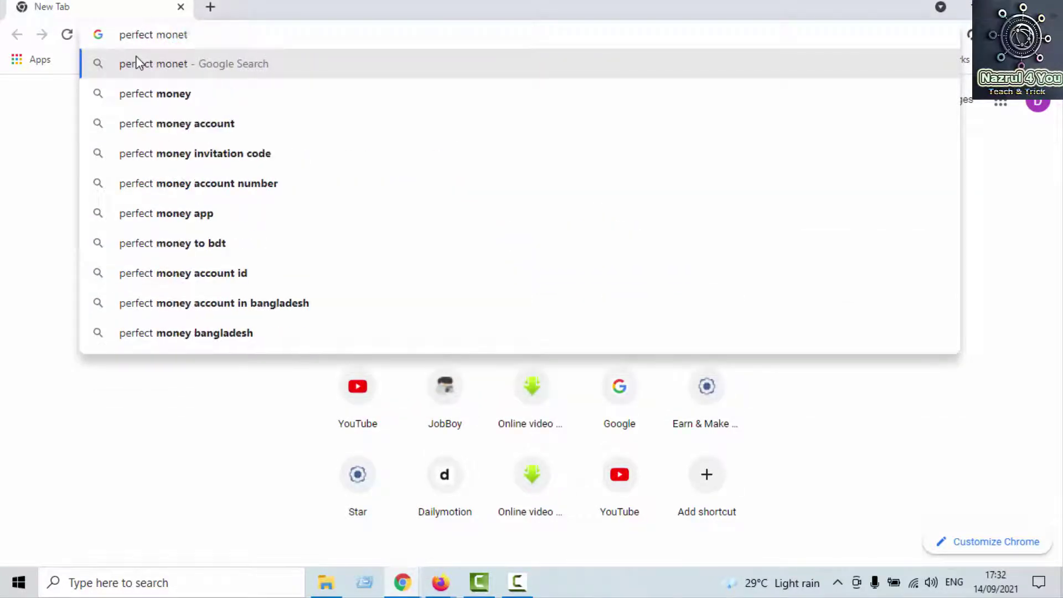
key(BackSpace)
text(y)
key(Return)
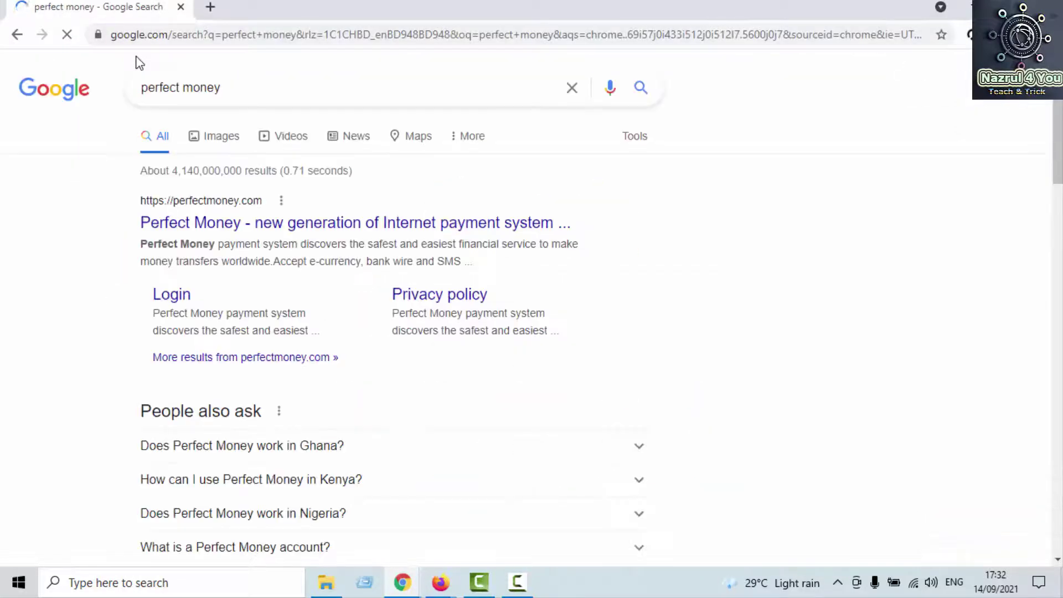
click(226, 229)
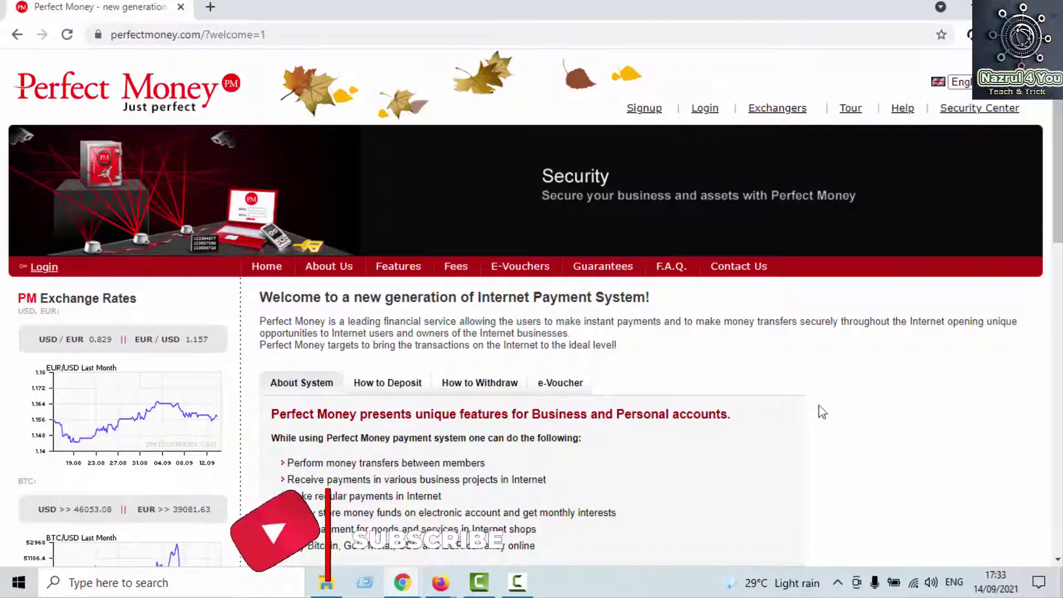
scroll(309, 271, down, 5)
scroll(306, 290, up, 5)
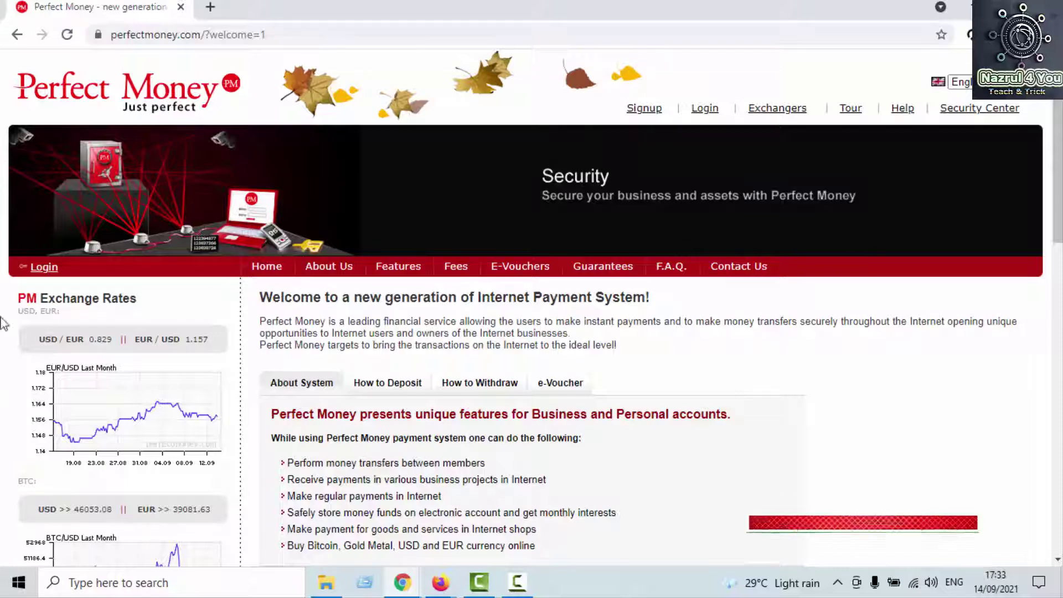
scroll(58, 321, down, 4)
scroll(671, 348, up, 4)
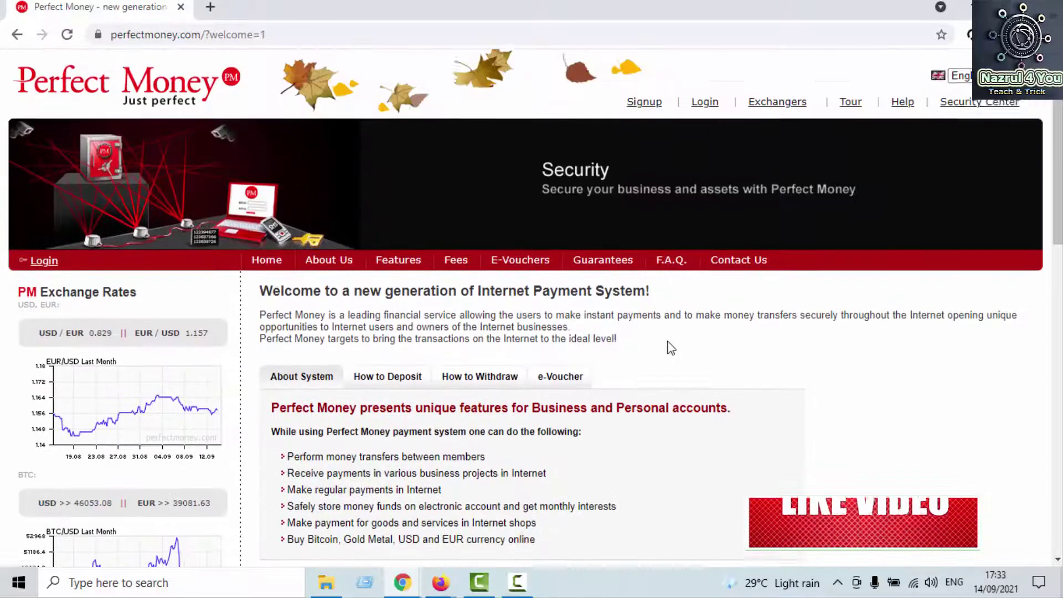
scroll(273, 318, down, 3)
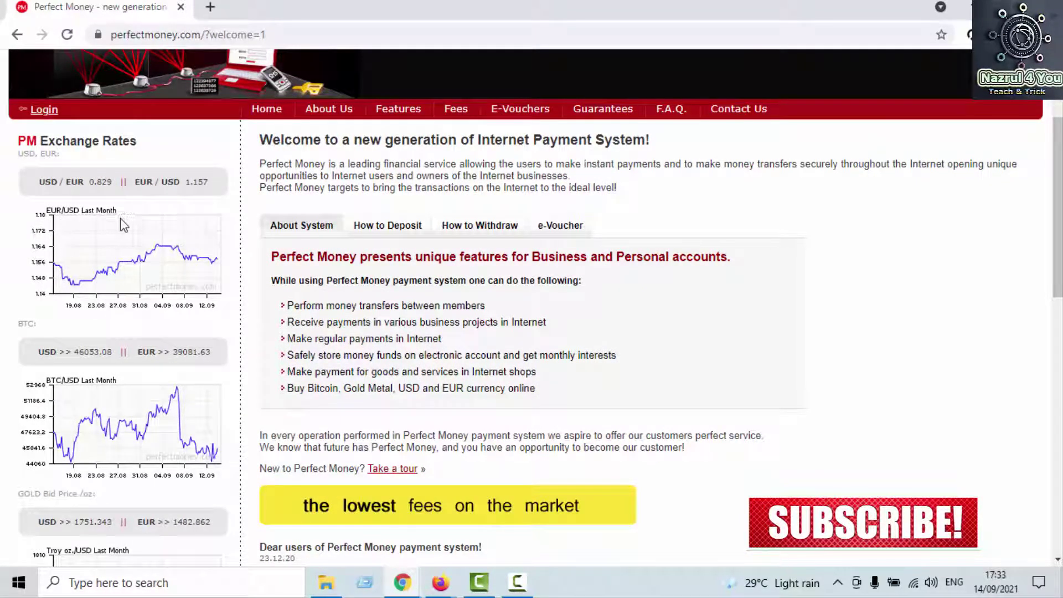
scroll(123, 224, down, 4)
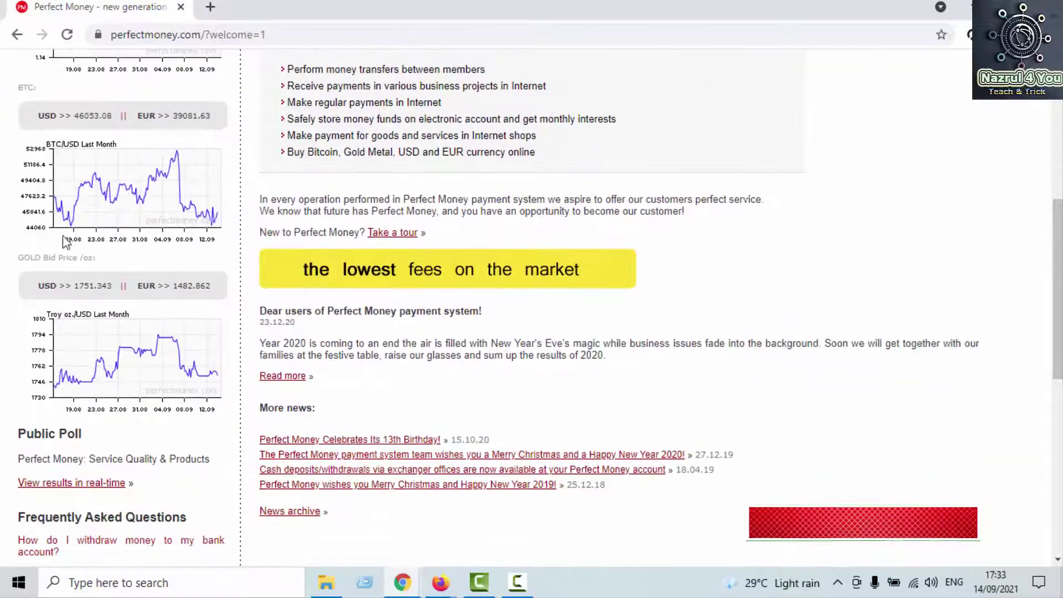
scroll(109, 190, down, 3)
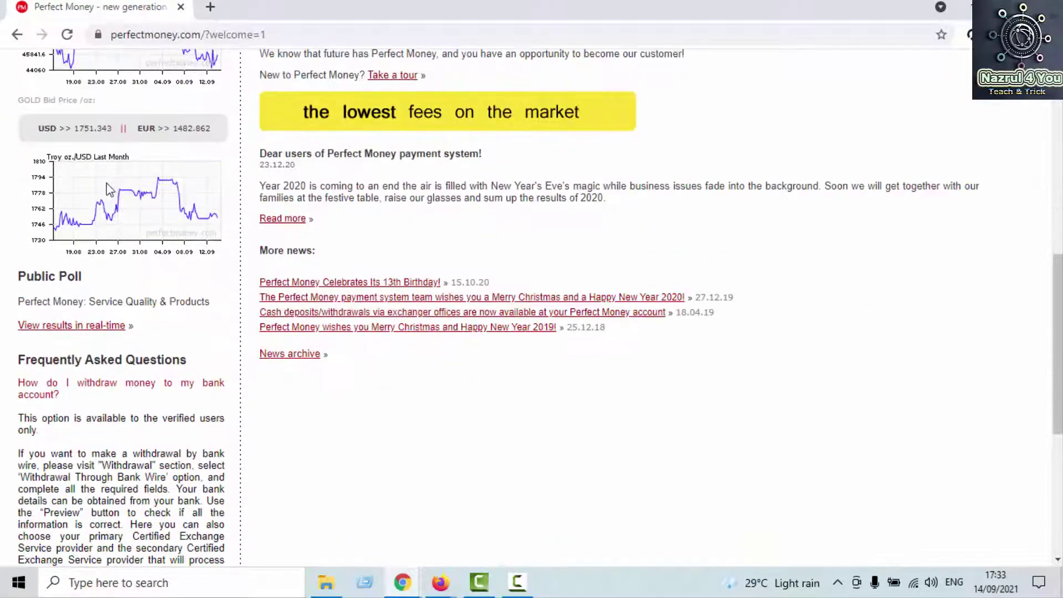
scroll(109, 190, down, 3)
scroll(105, 166, up, 10)
scroll(101, 310, down, 3)
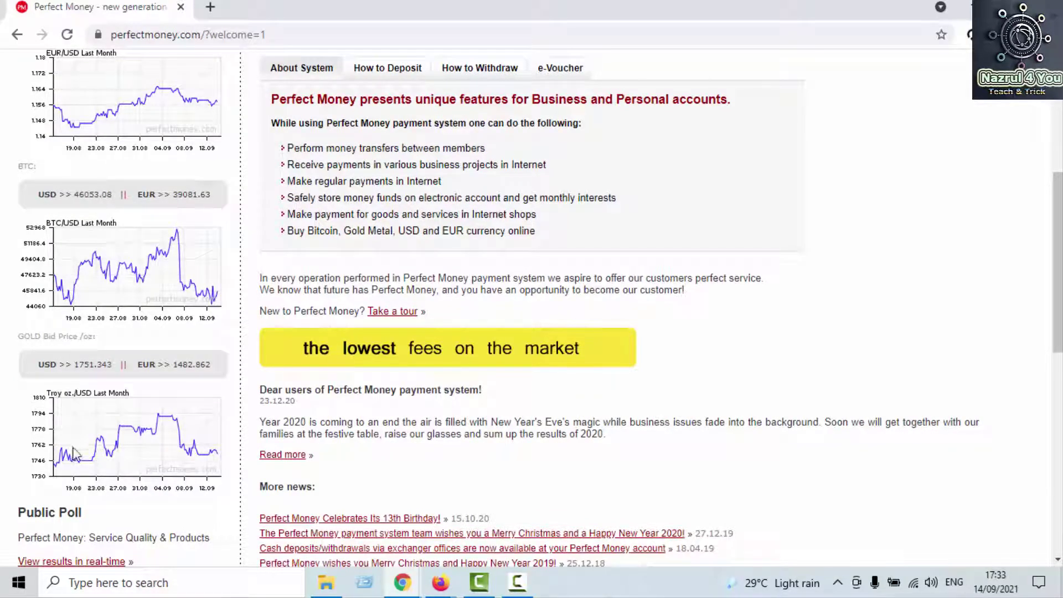
scroll(110, 360, up, 2)
scroll(127, 339, down, 11)
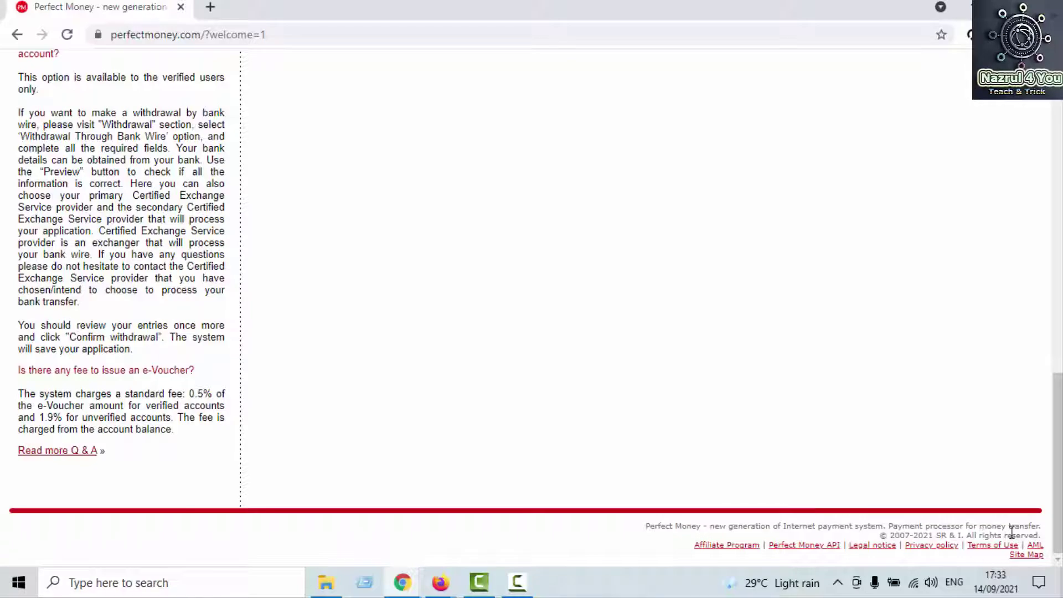
scroll(795, 503, up, 15)
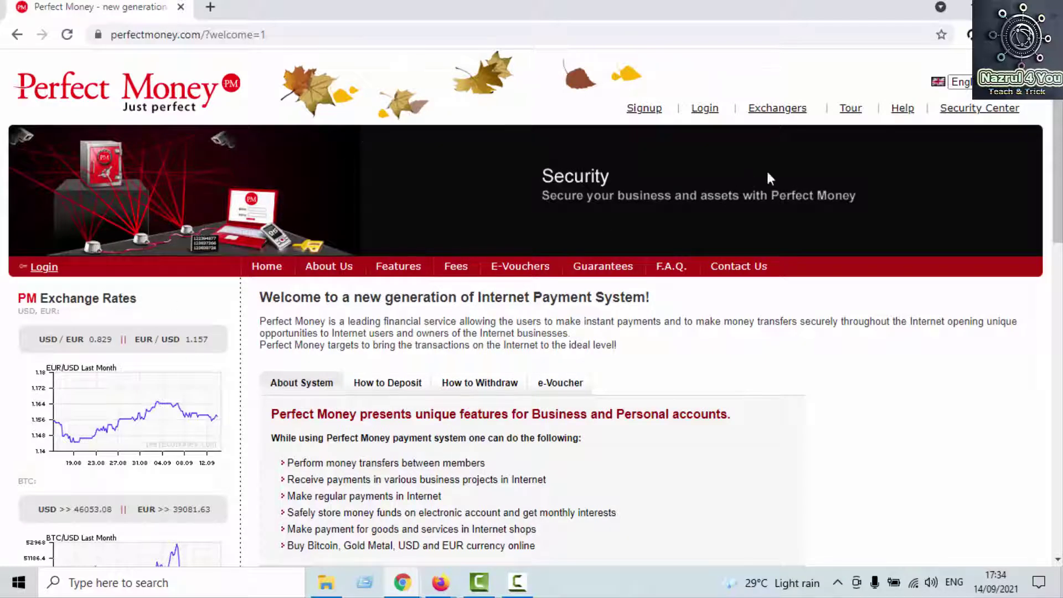
Step: Open the Signup form and enter the account name and the user's full name
click(646, 110)
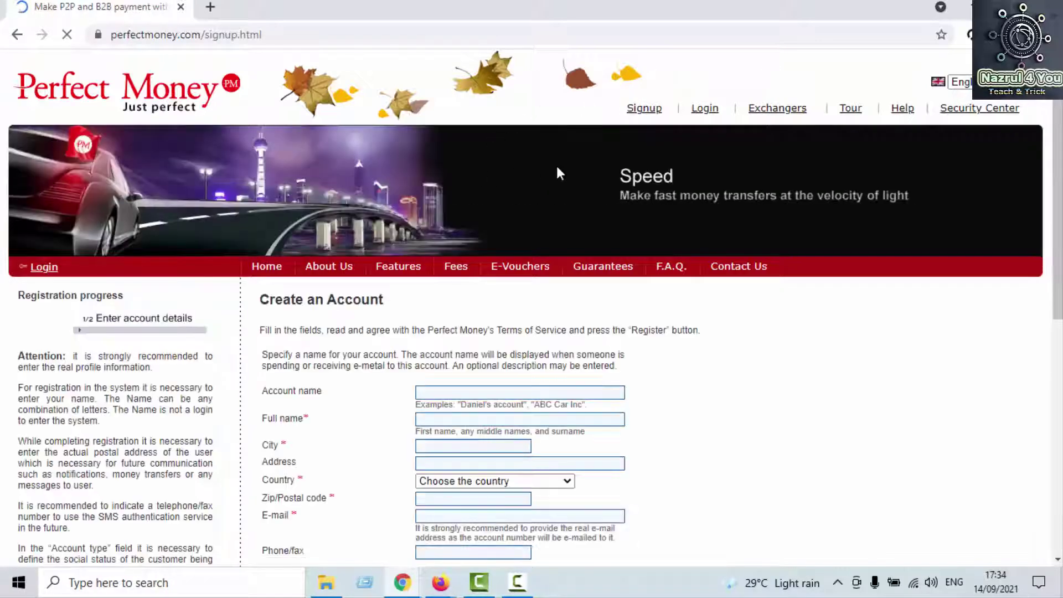
scroll(588, 180, down, 1)
scroll(588, 179, down, 1)
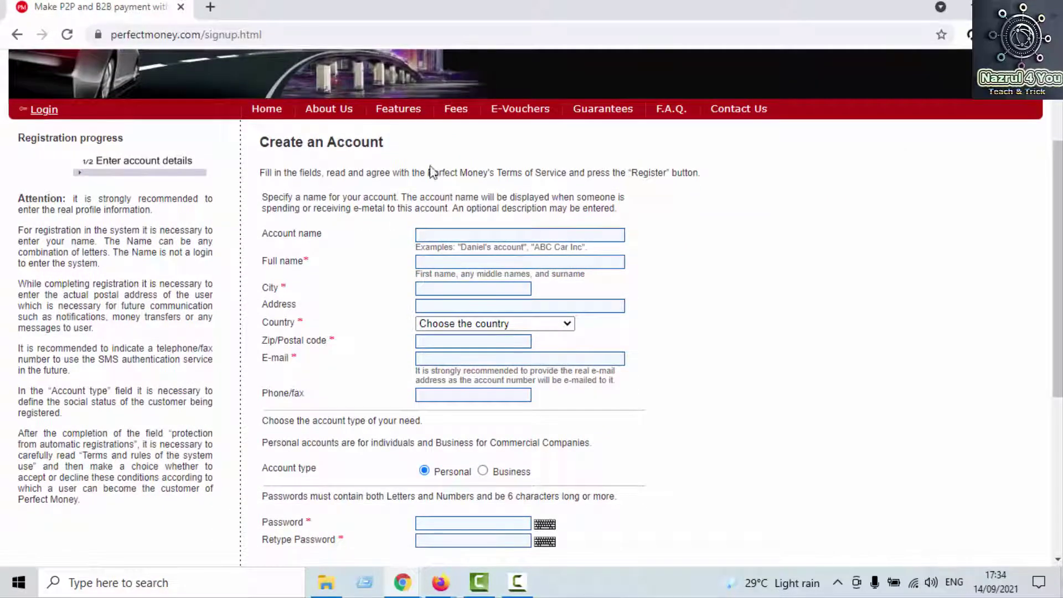
scroll(284, 260, down, 1)
scroll(284, 264, up, 2)
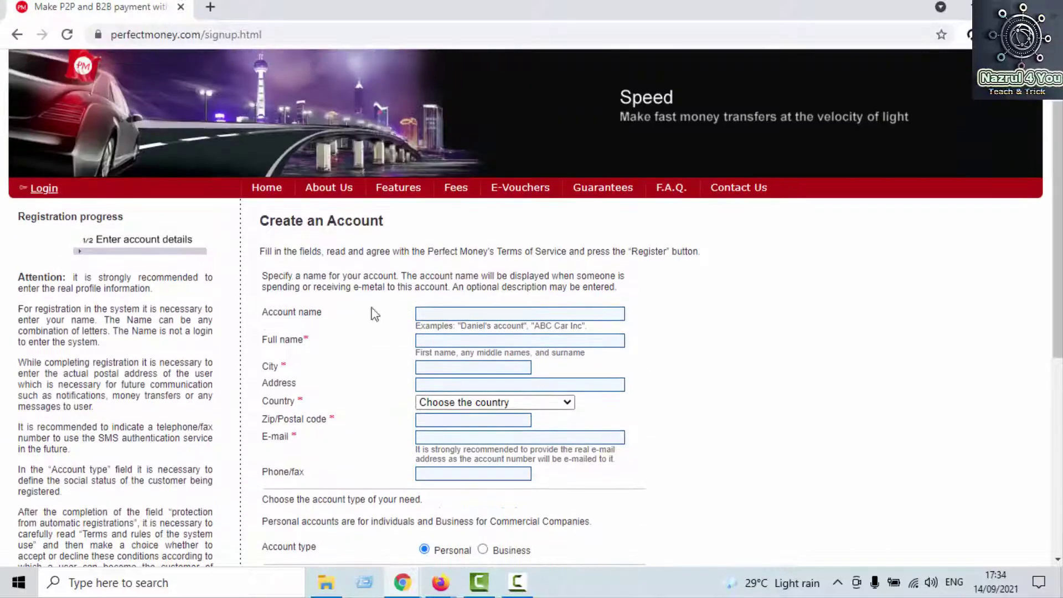
scroll(332, 277, down, 1)
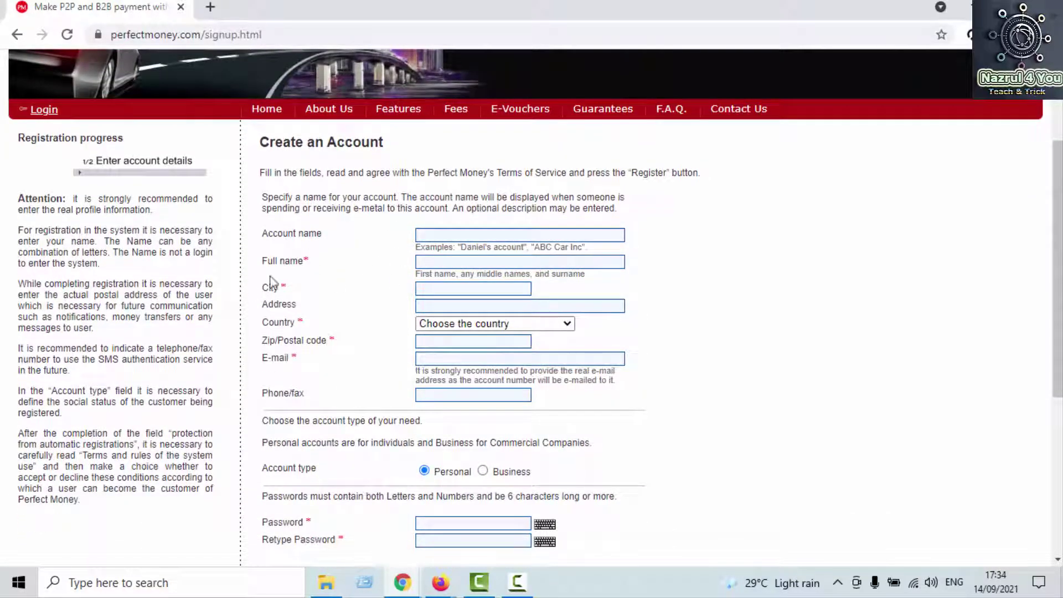
scroll(272, 280, down, 1)
scroll(218, 298, up, 2)
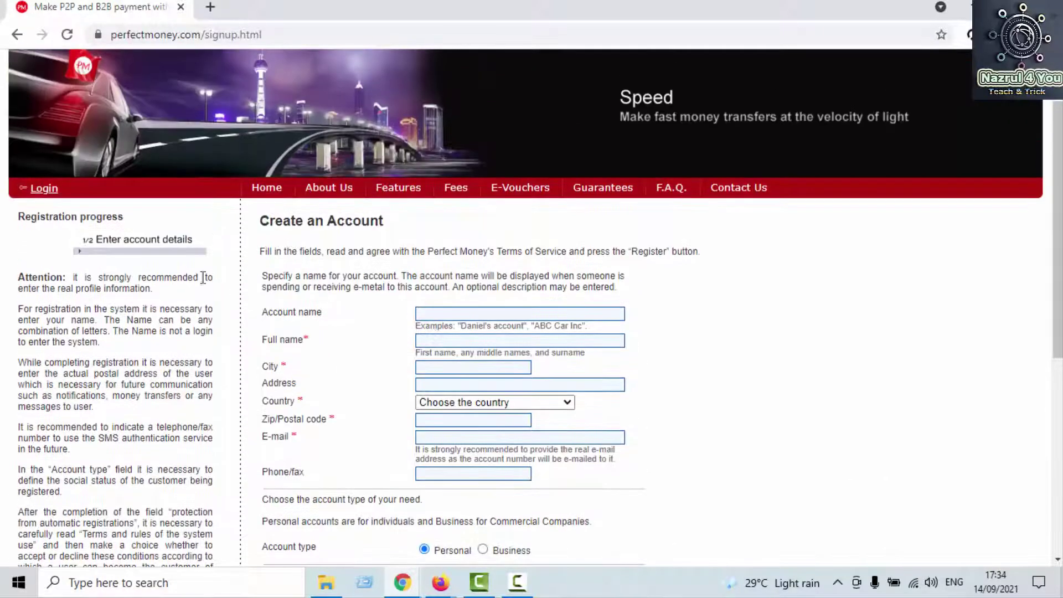
click(470, 313)
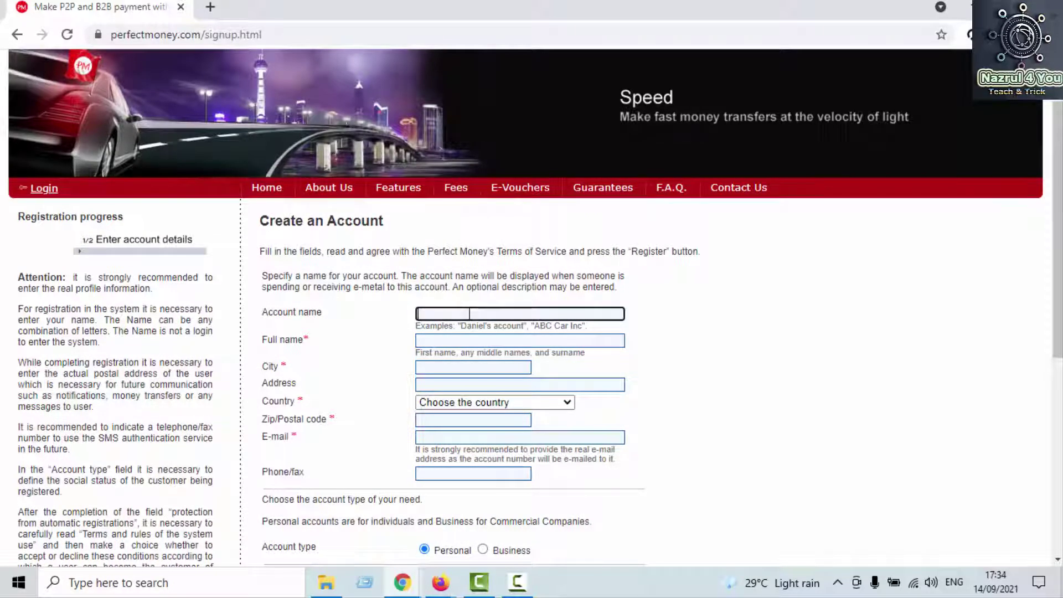
text(NA)
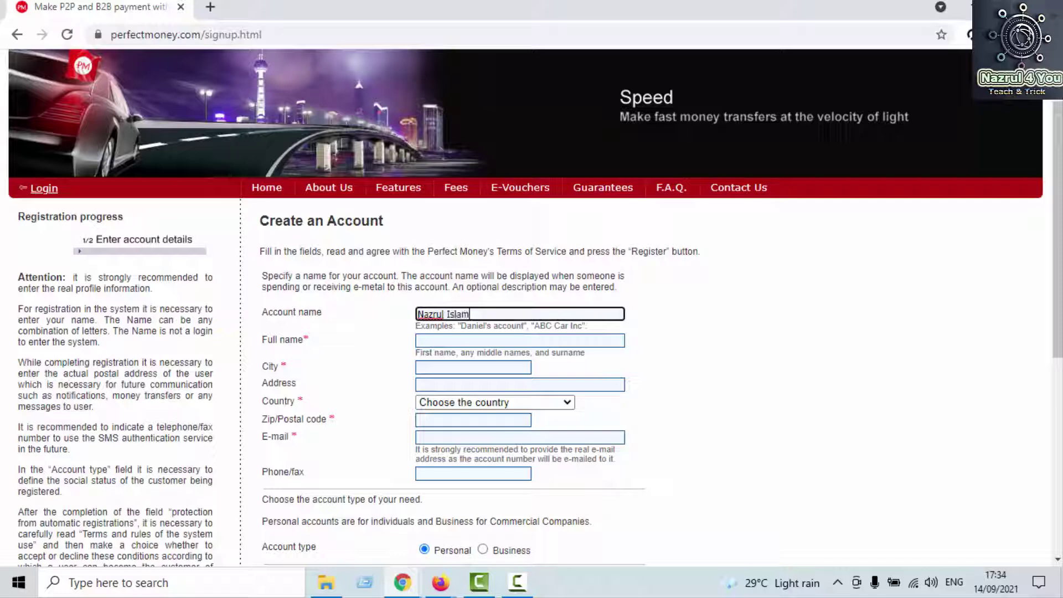
click(446, 340)
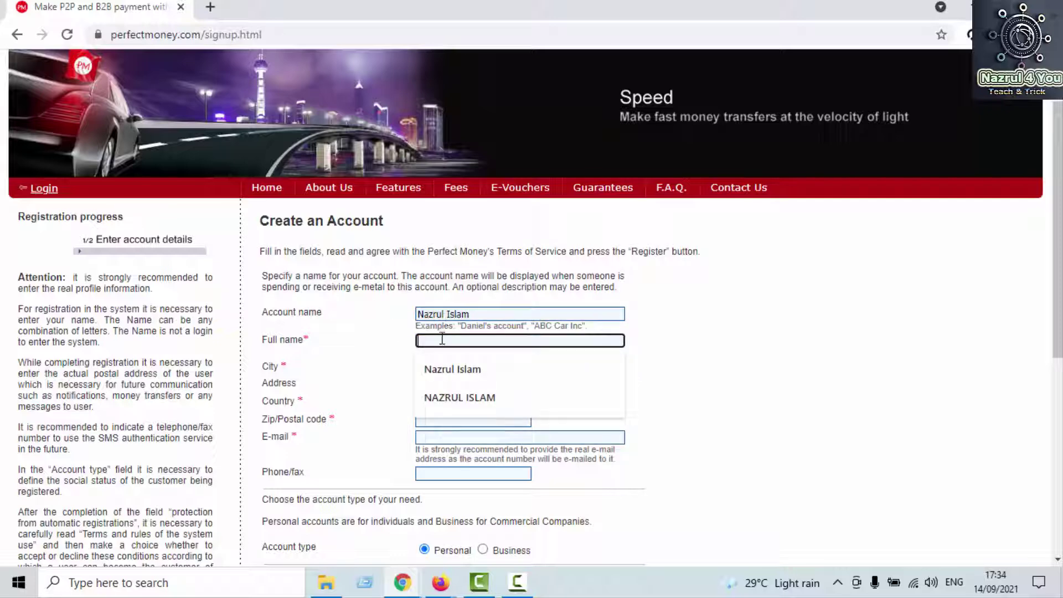
Step: Fill in the city from a saved suggestion and enter the address
scroll(470, 339, down, 1)
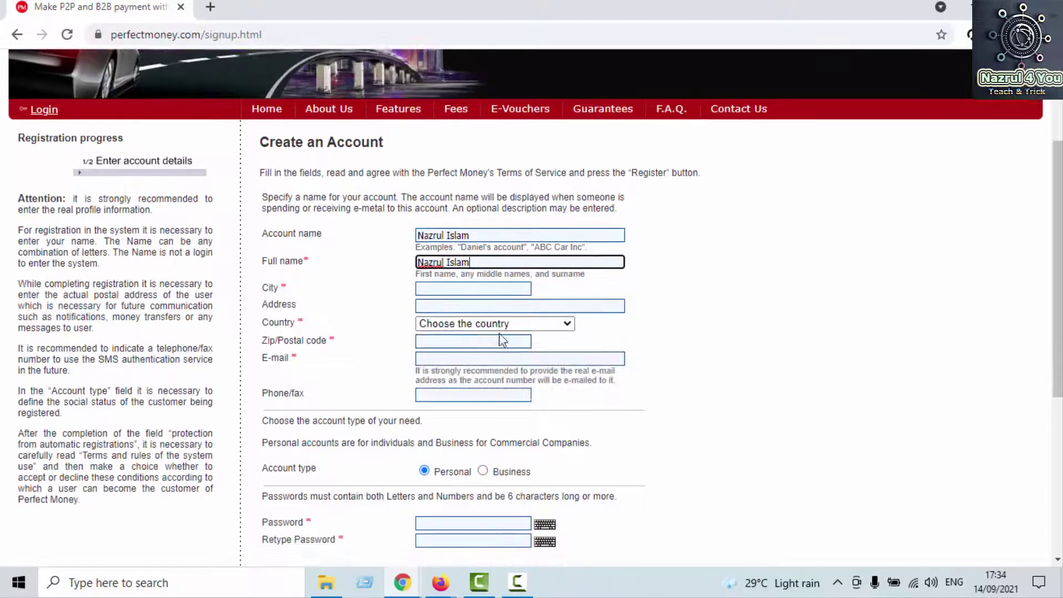
click(495, 287)
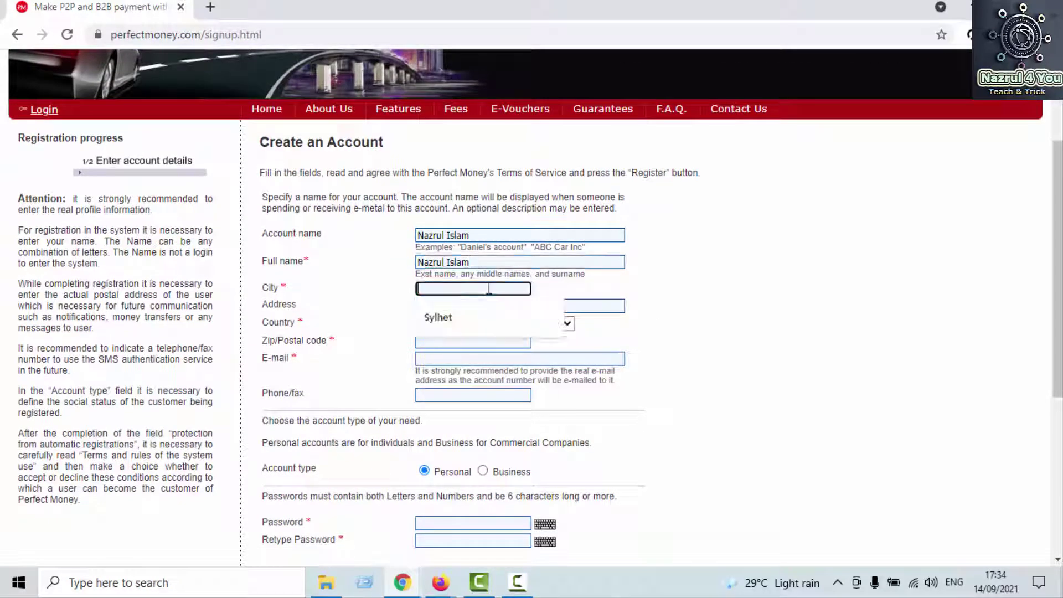
click(472, 315)
click(460, 304)
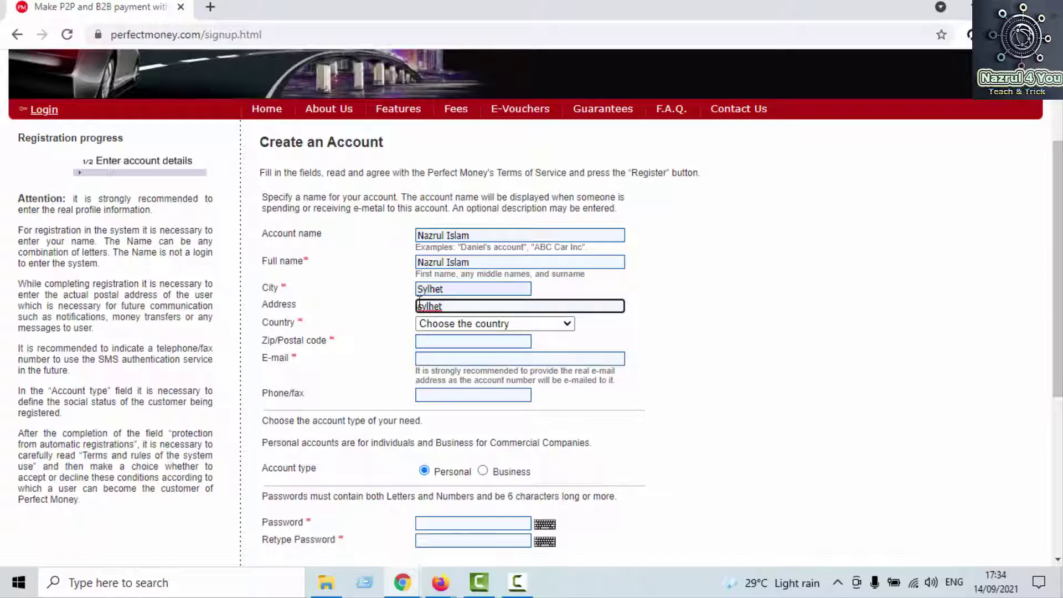
drag(419, 304, 559, 304)
click(590, 300)
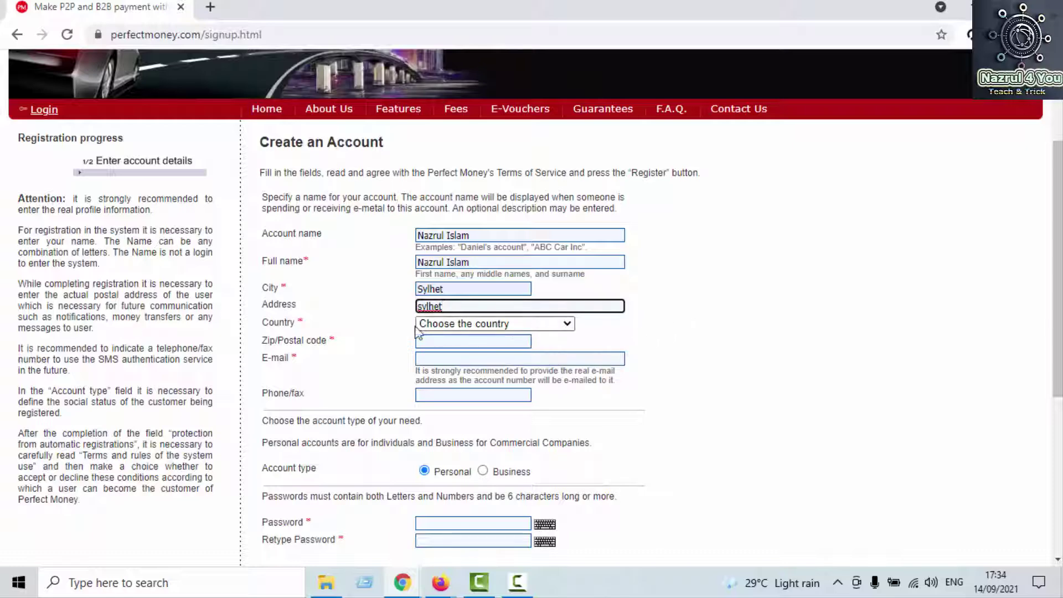
Step: Choose Bangladesh in the Country dropdown
click(553, 327)
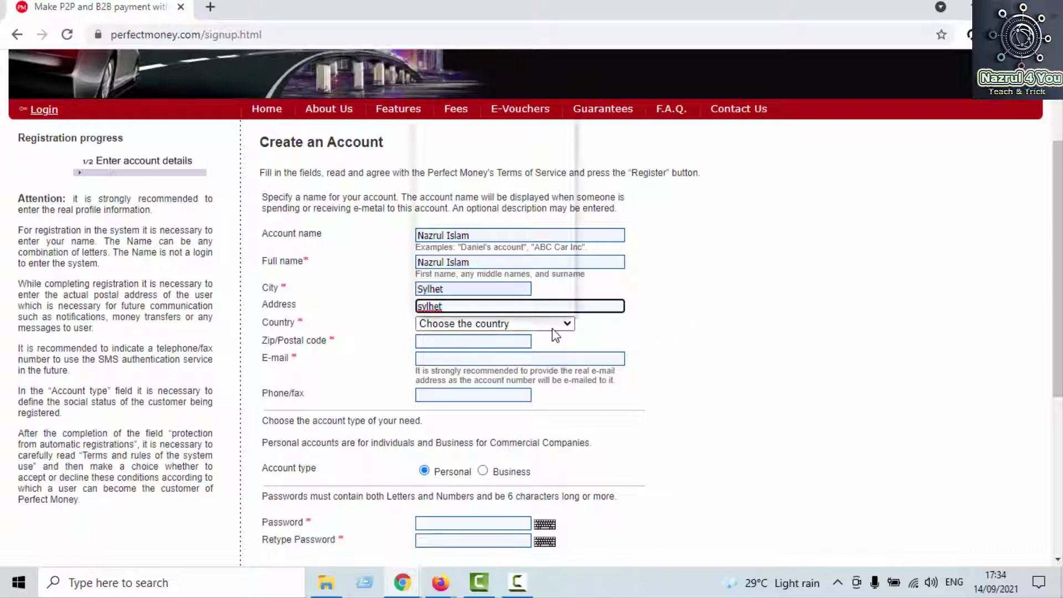
click(554, 335)
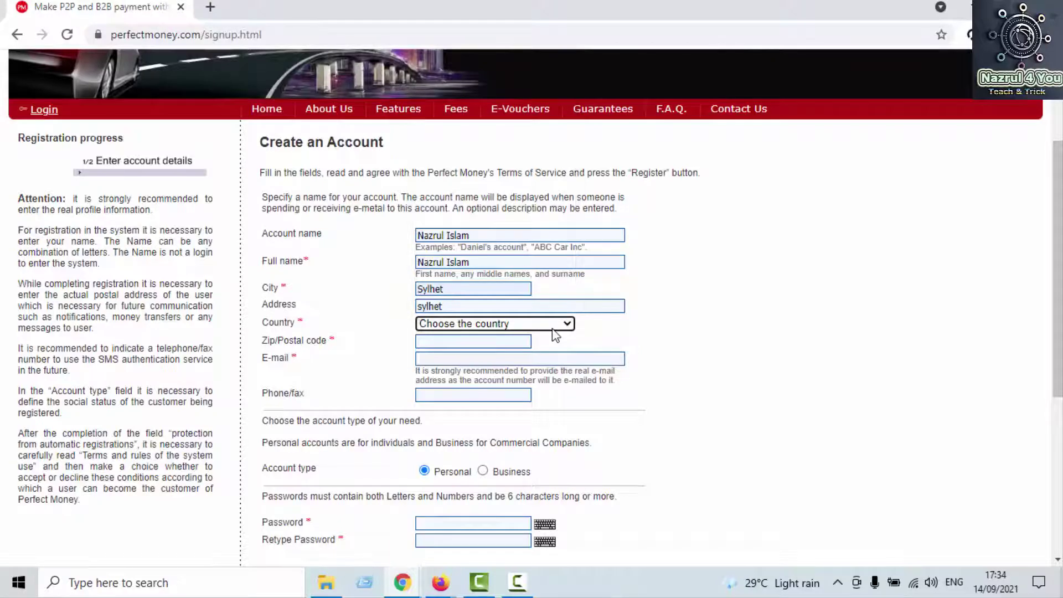
click(552, 328)
scroll(476, 293, down, 1)
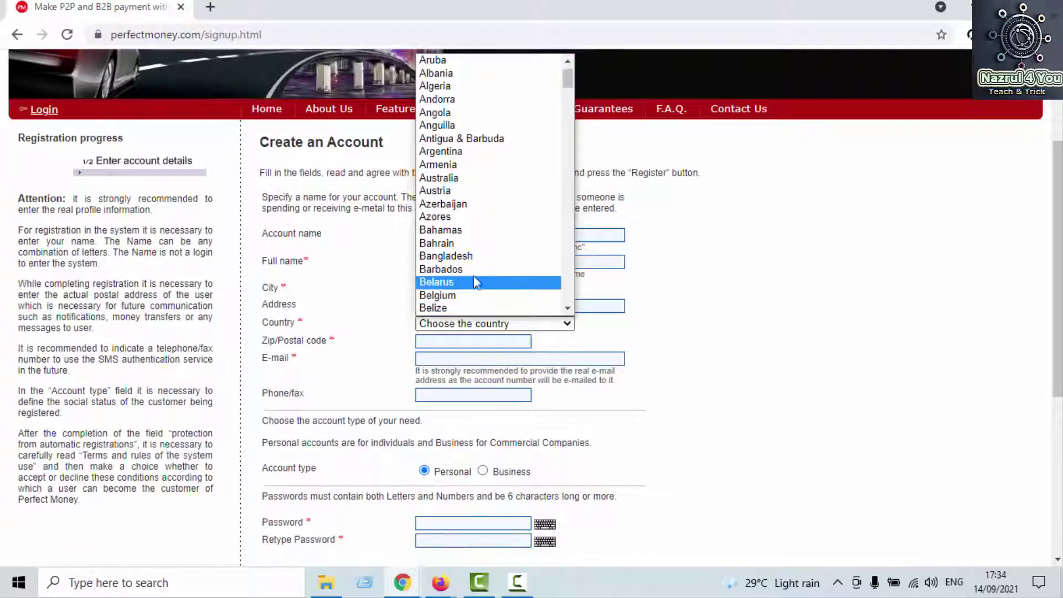
click(469, 258)
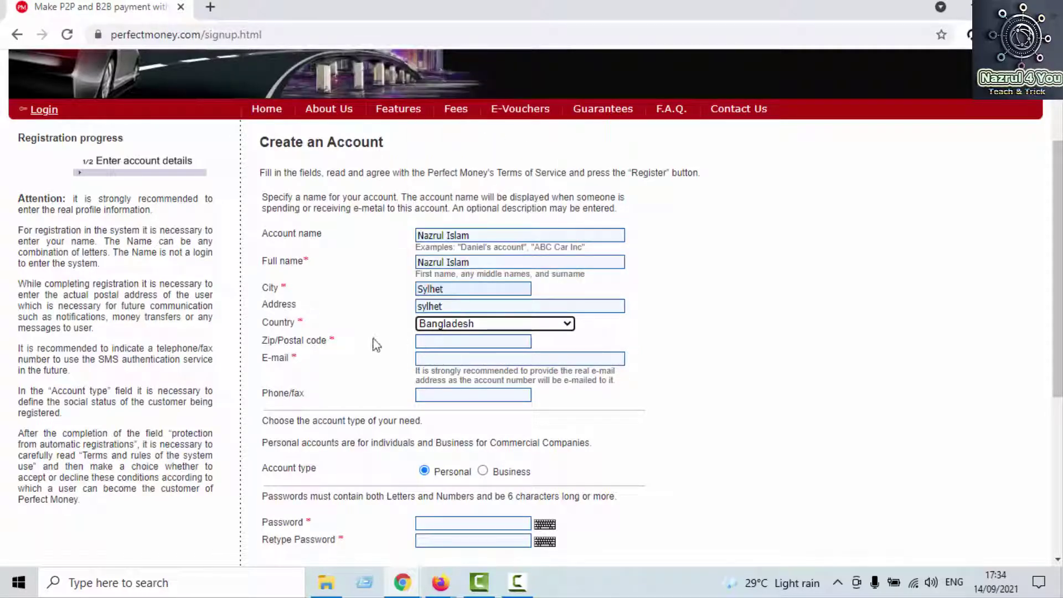
click(737, 336)
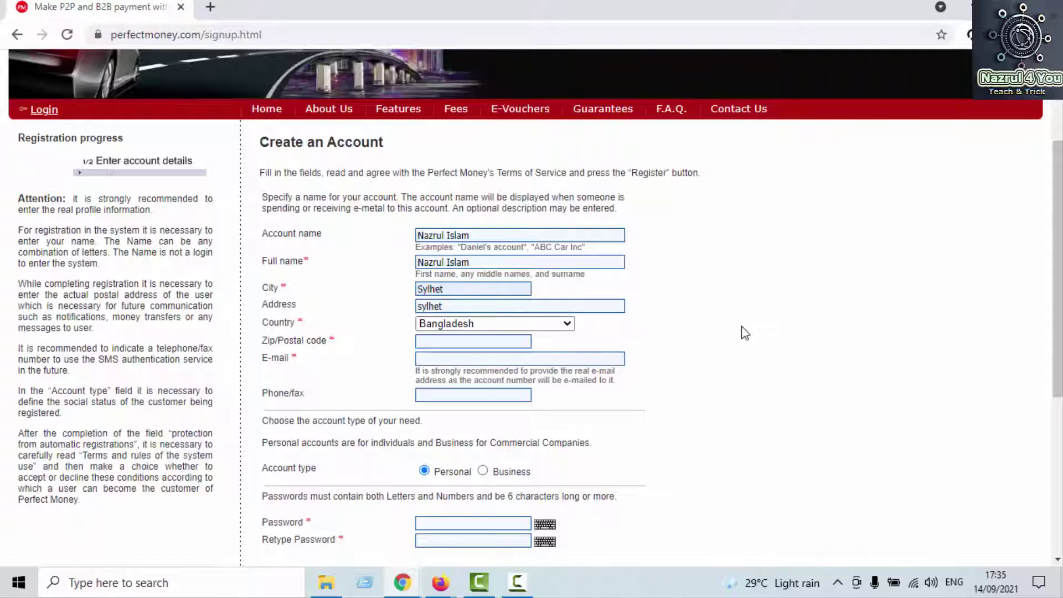
Step: Fill the Zip/Postal code, E-mail and Phone/fax fields with the user's postal code, e-mail and phone number
scroll(742, 327, down, 1)
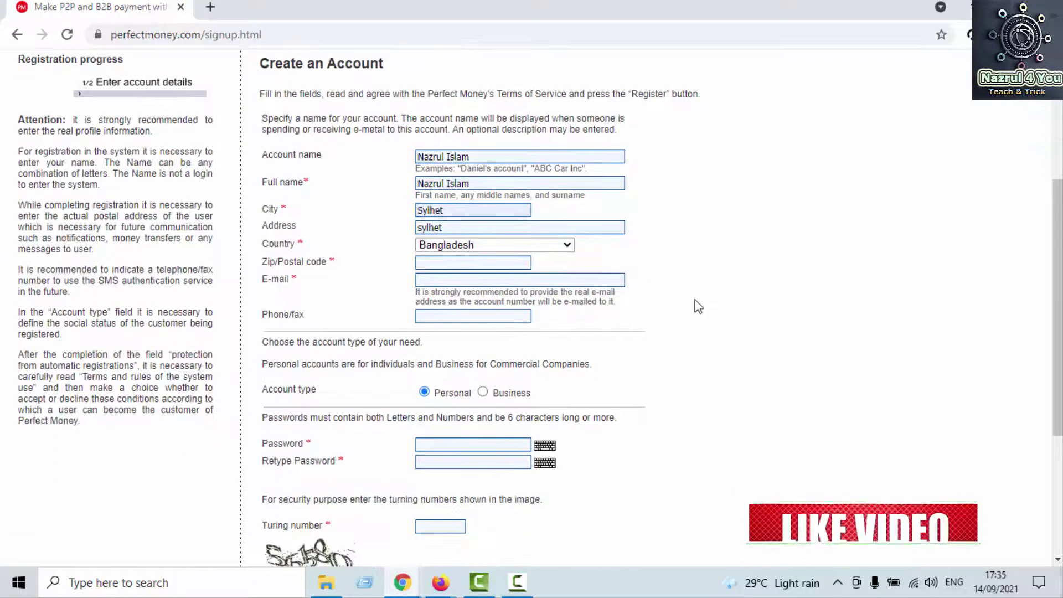
click(445, 262)
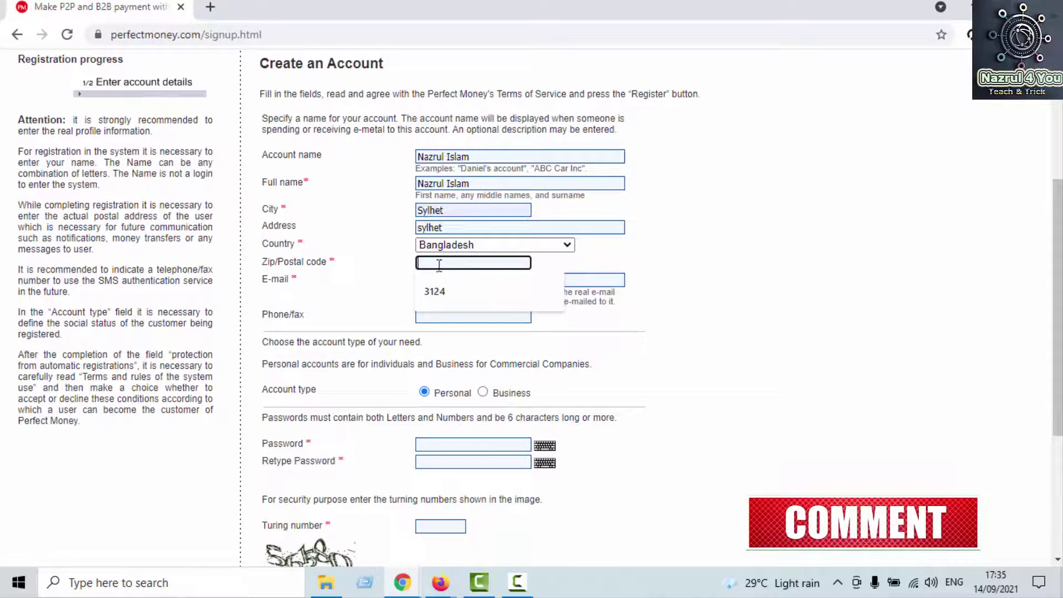
text(310)
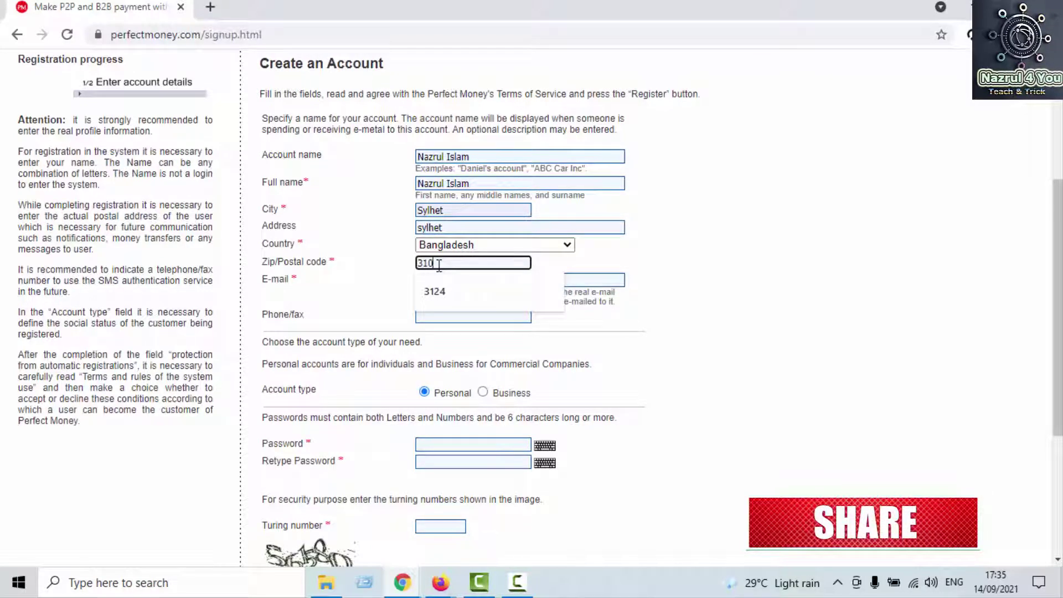
text(0)
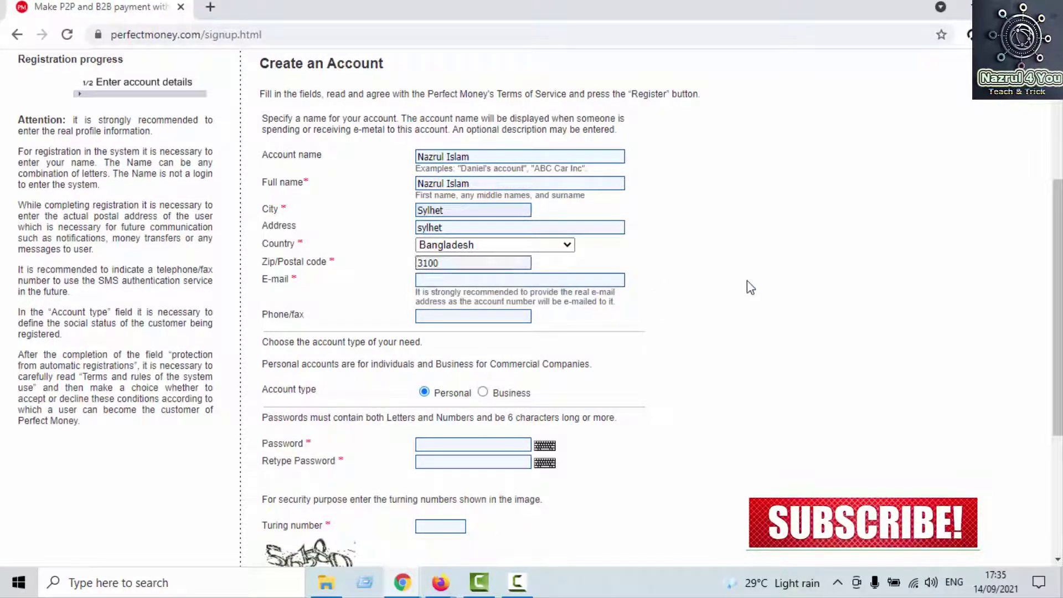
click(482, 282)
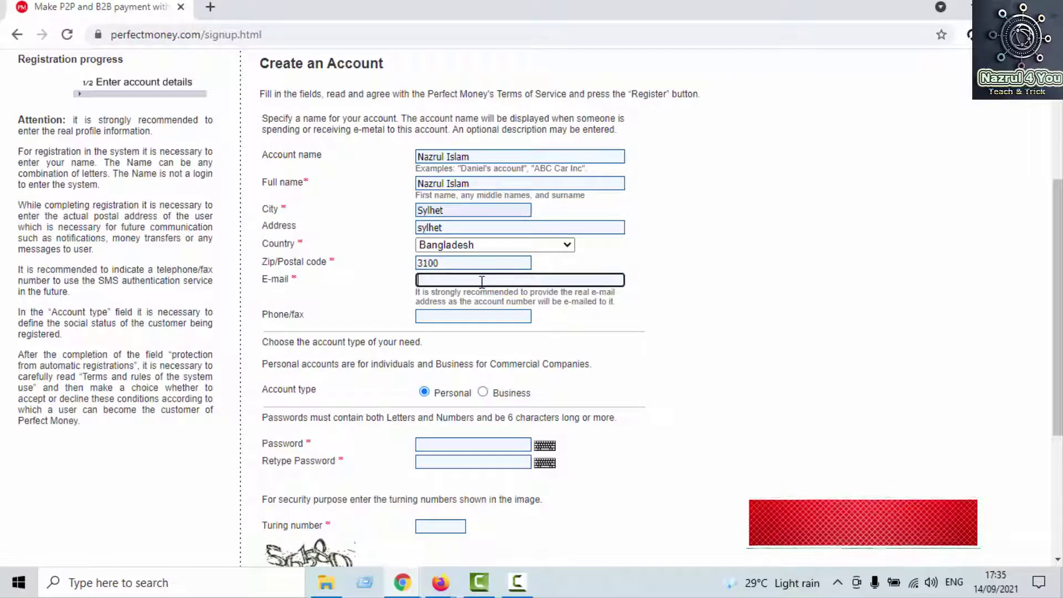
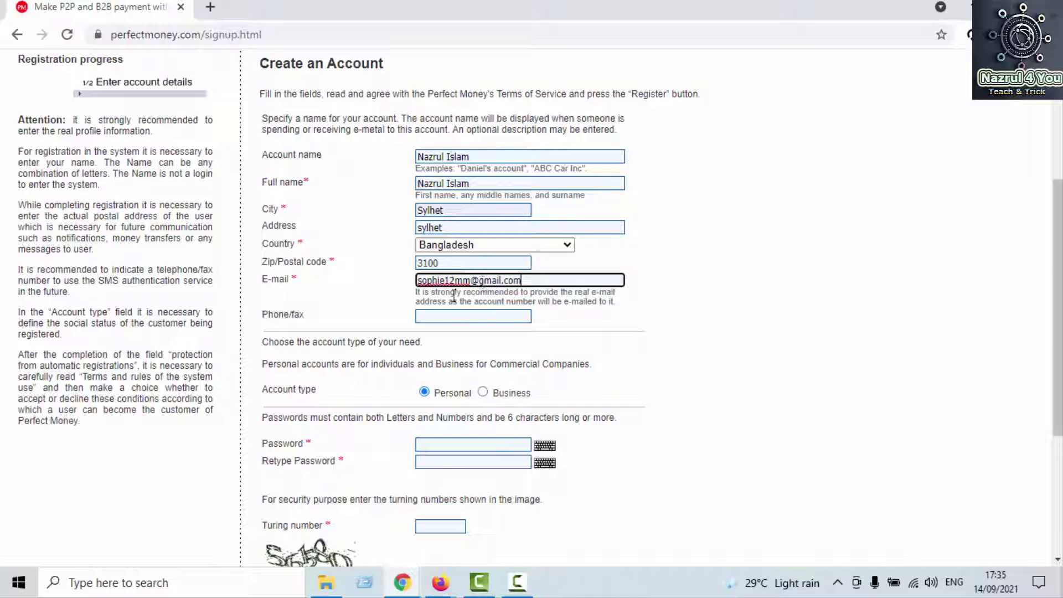
click(454, 322)
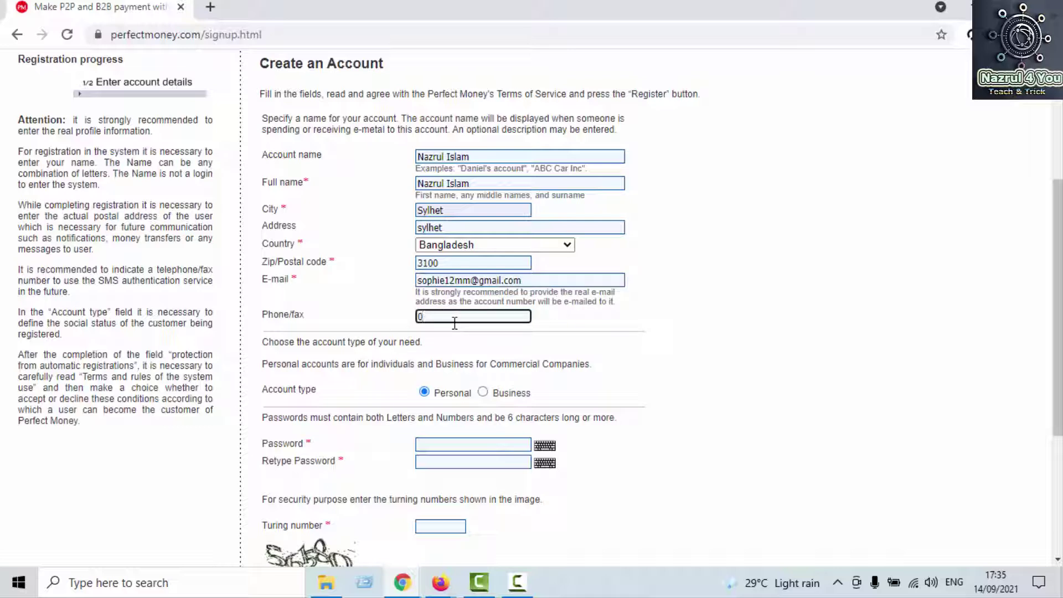
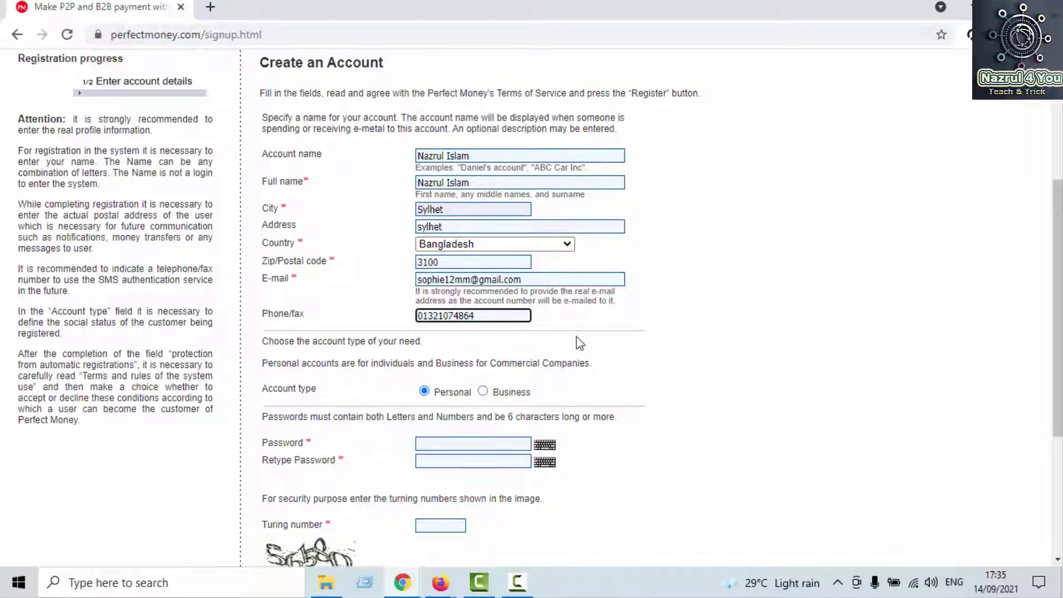
scroll(577, 342, down, 4)
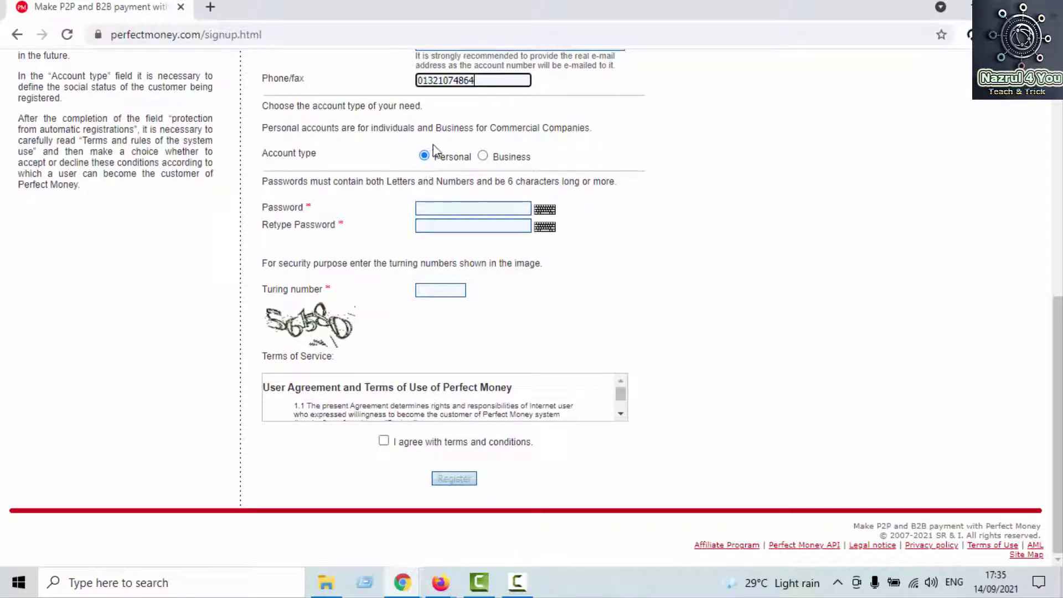
Step: Enter the account password in both the Password and Retype Password fields
click(441, 208)
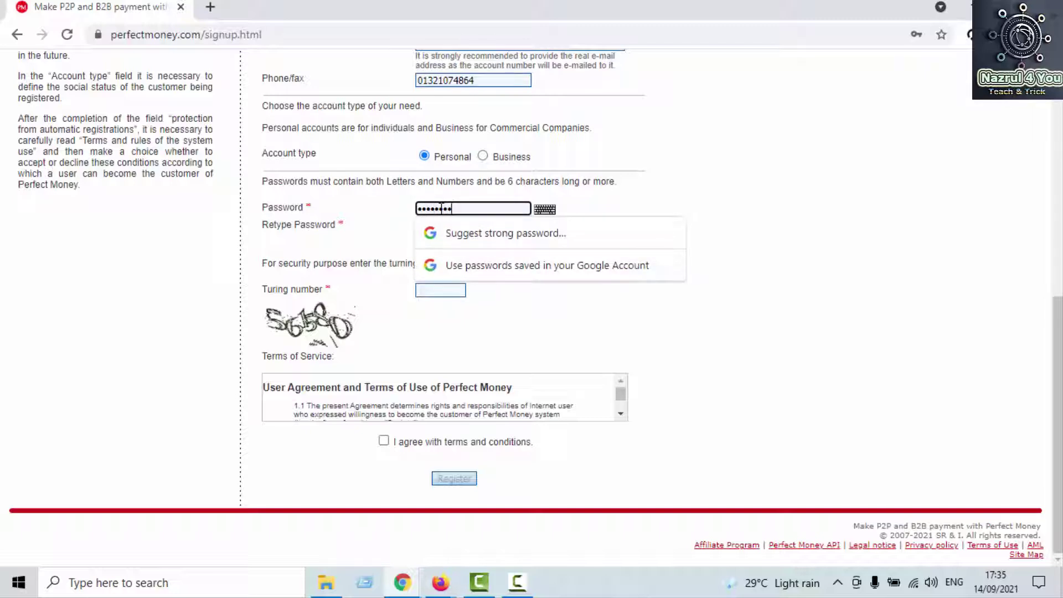
click(723, 221)
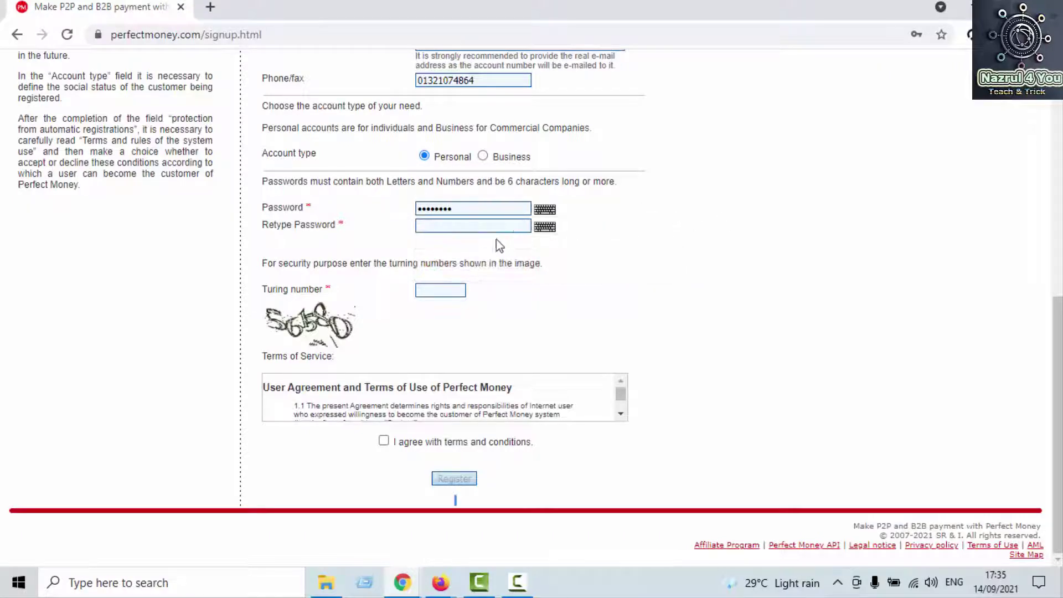
click(473, 227)
text(••)
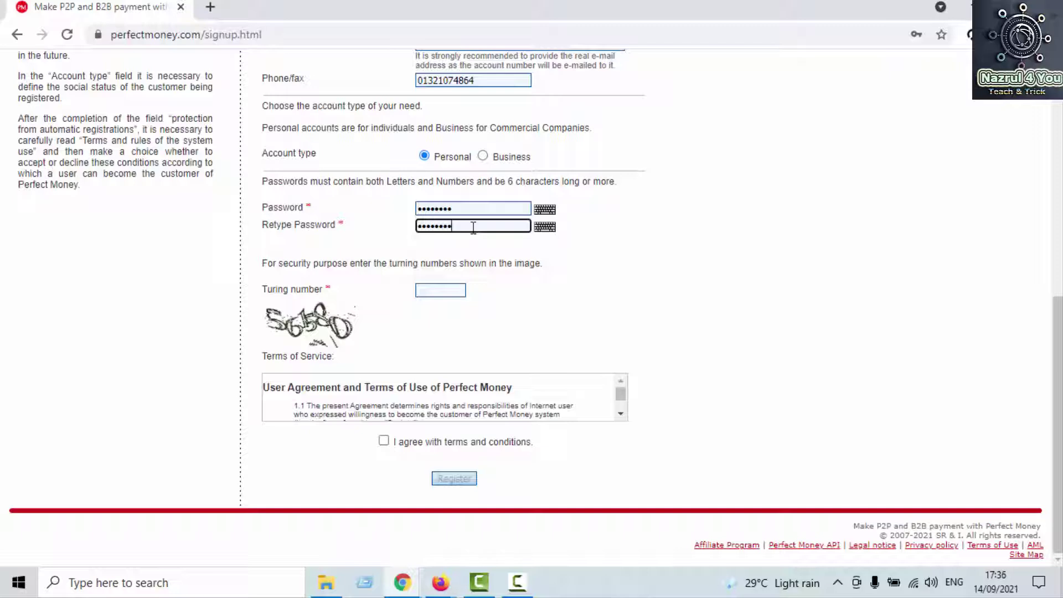
Step: Enter the Turing number from the image and tick 'I agree with terms and conditions'
click(446, 292)
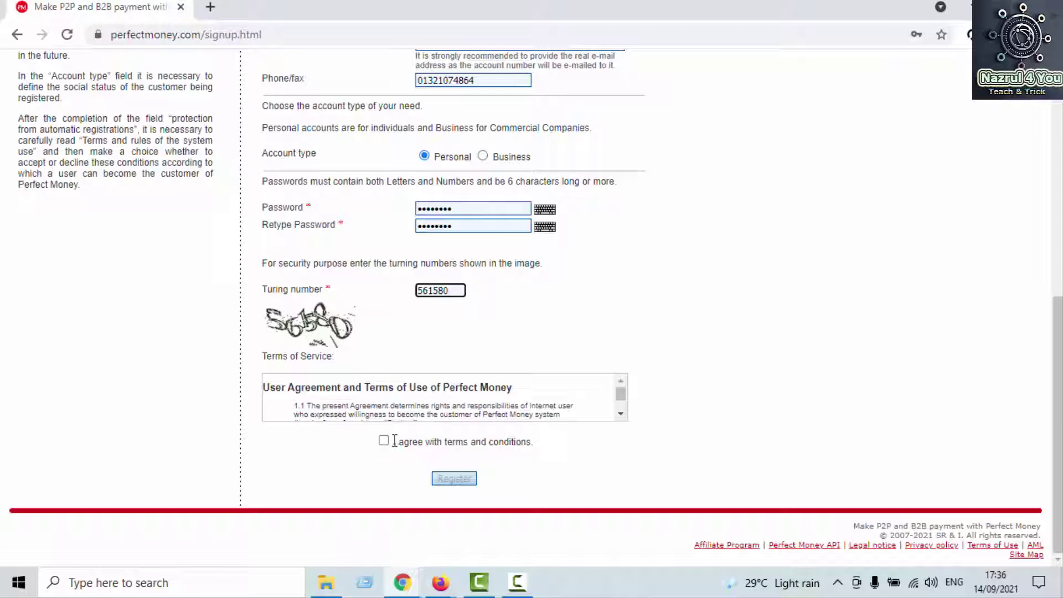
click(384, 440)
click(386, 442)
click(384, 440)
scroll(587, 400, down, 10)
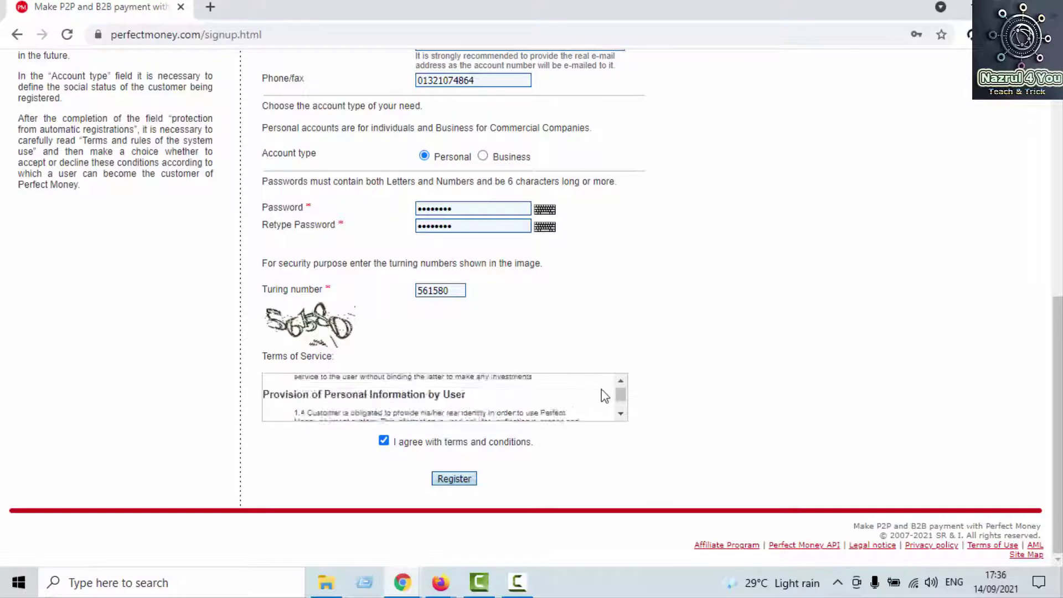
scroll(315, 388, down, 3)
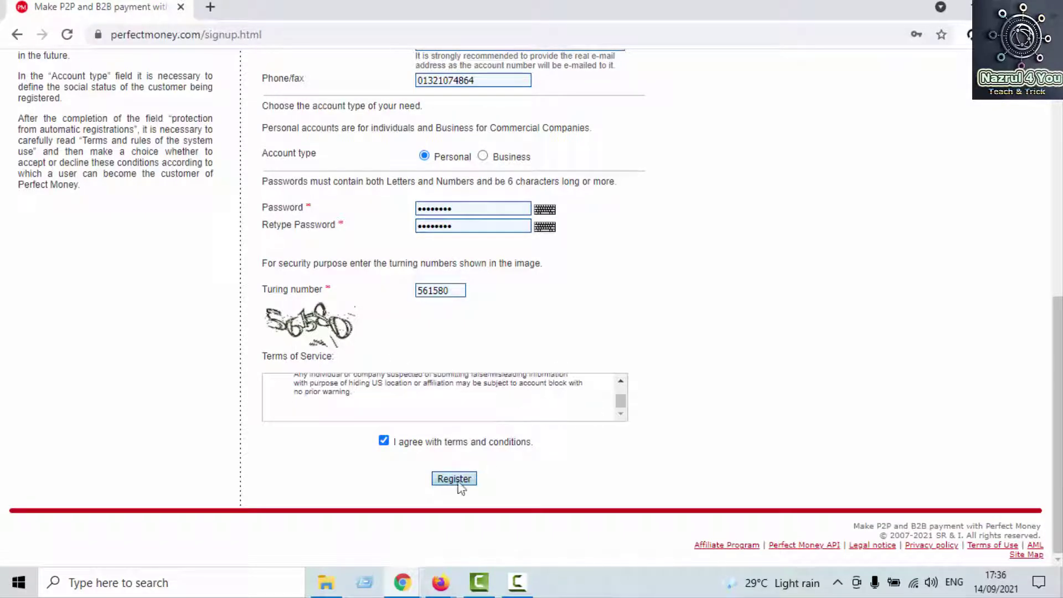
scroll(501, 486, up, 7)
scroll(605, 424, down, 7)
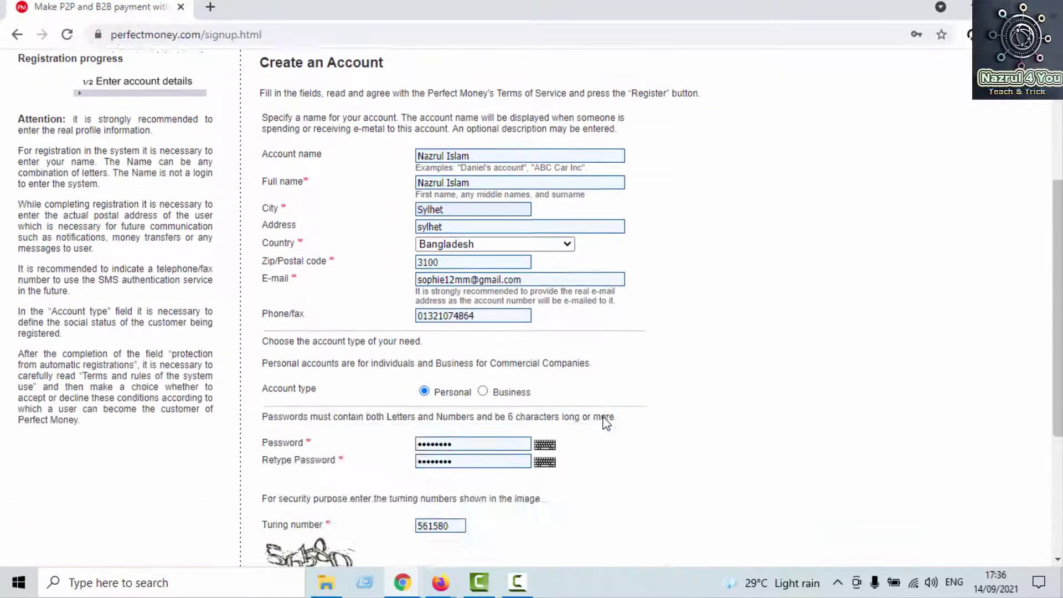
Step: Register the account, decline Chrome's password saving, and switch to the e-mail browser window
click(455, 480)
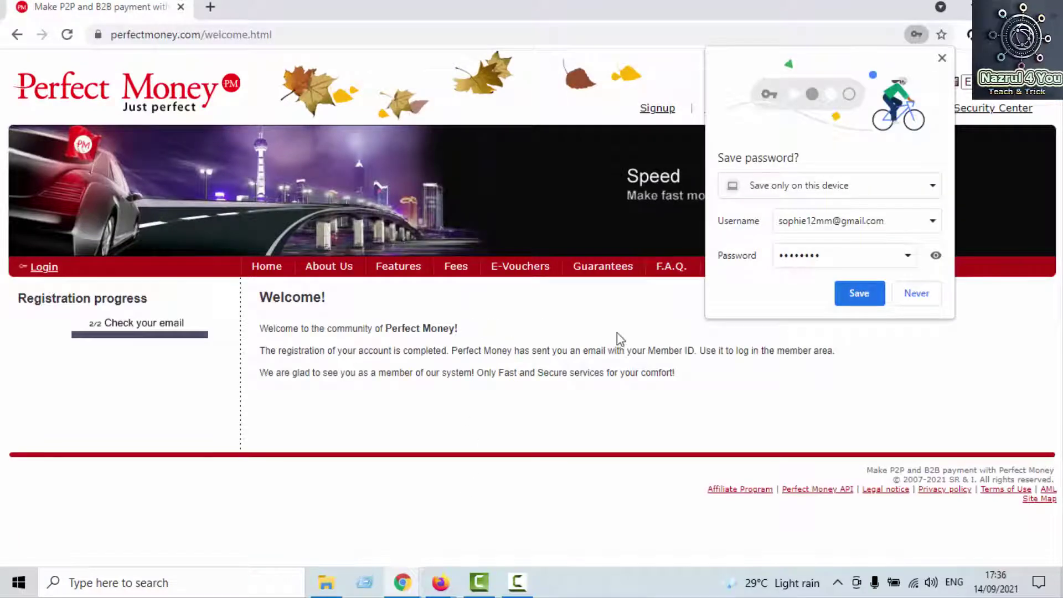
click(915, 294)
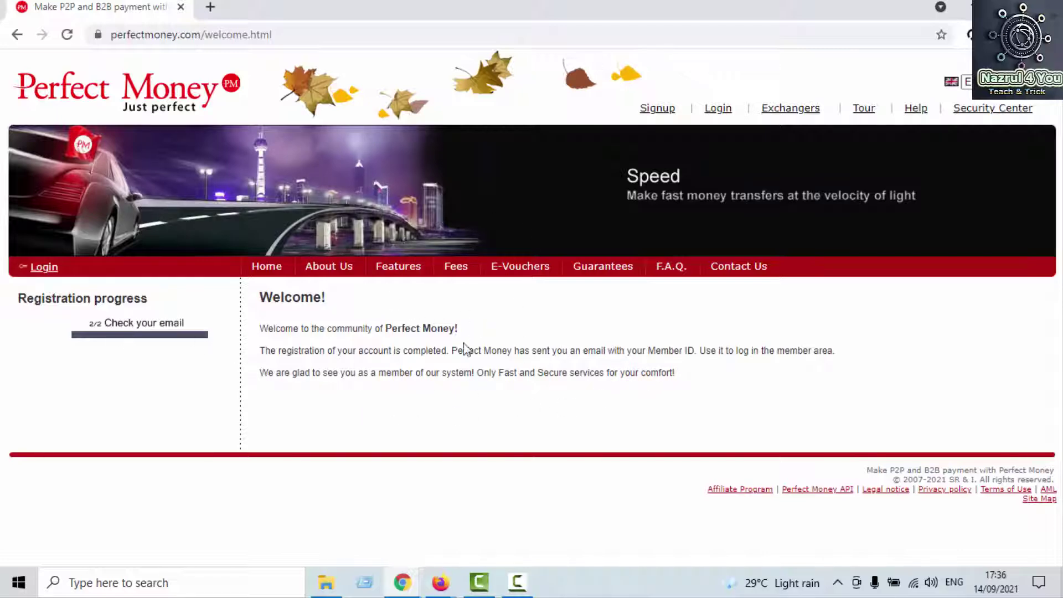
mouse_move(440, 581)
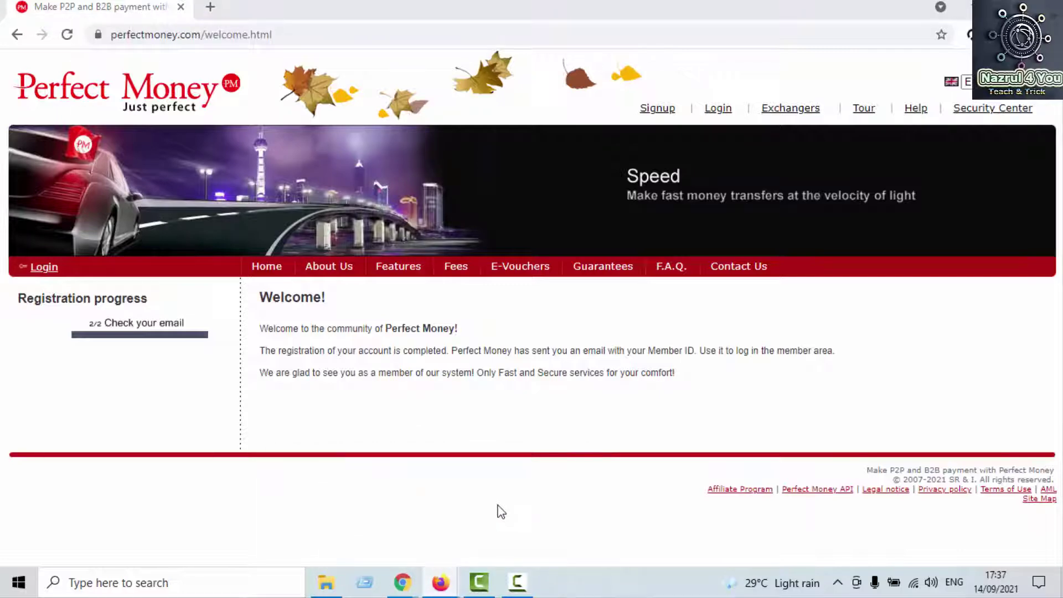
click(510, 526)
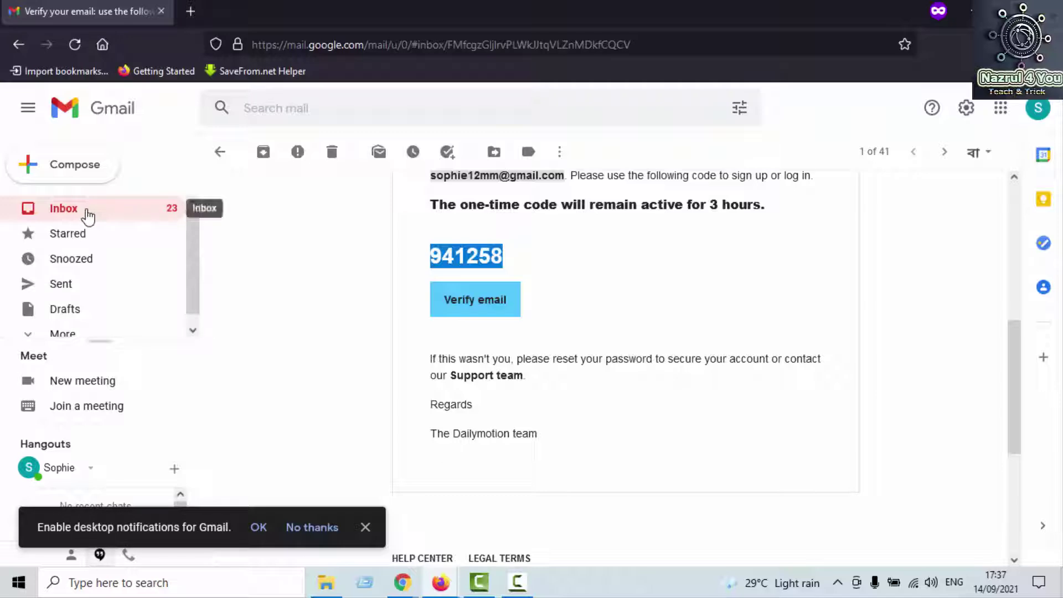
Step: Refresh the inbox, open the Welcome to Perfect Money email, and copy the Member ID
click(88, 216)
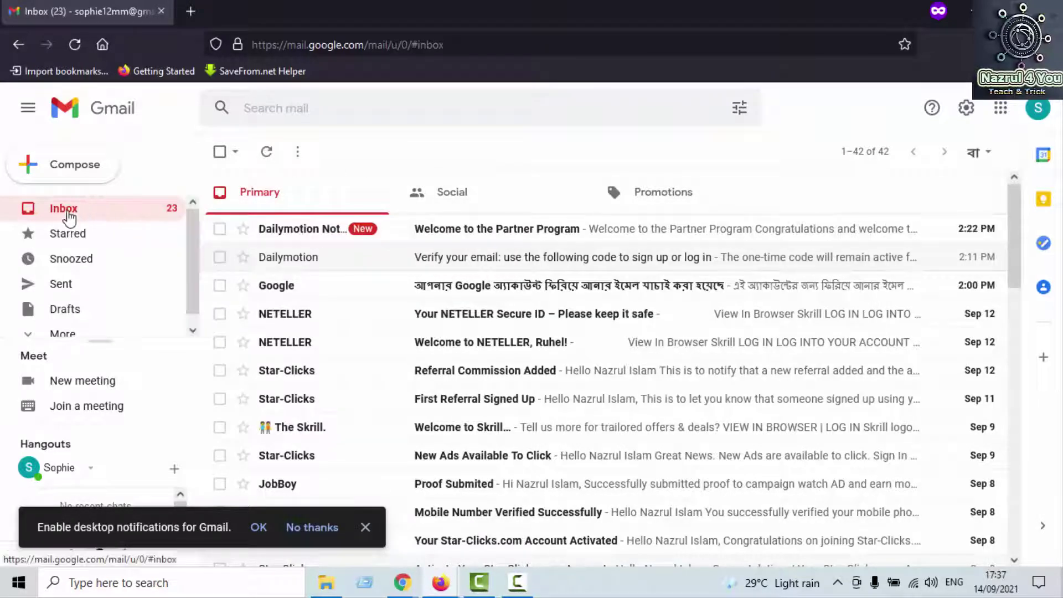
click(105, 213)
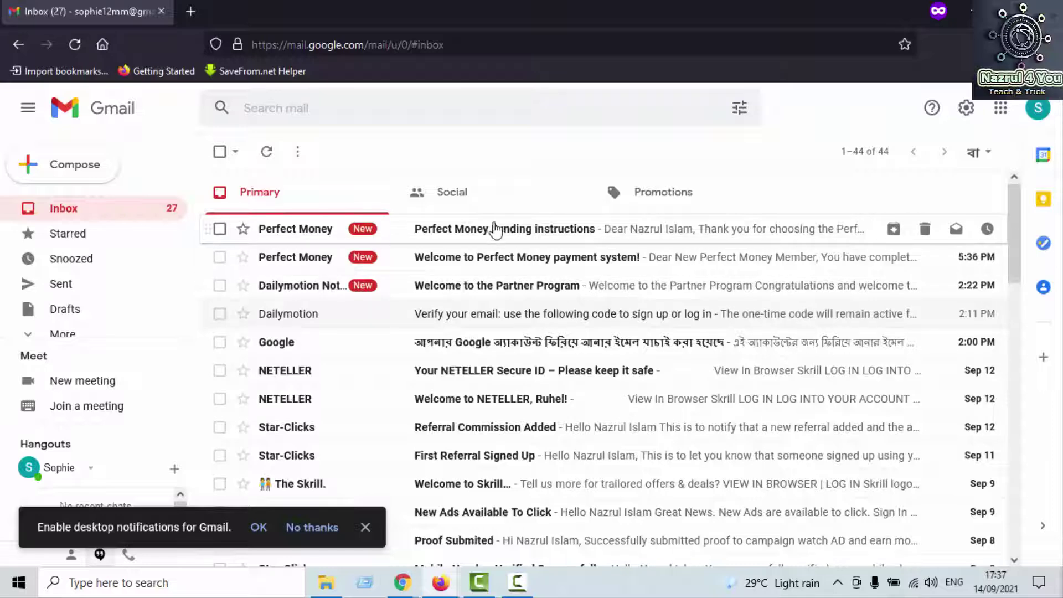
click(495, 265)
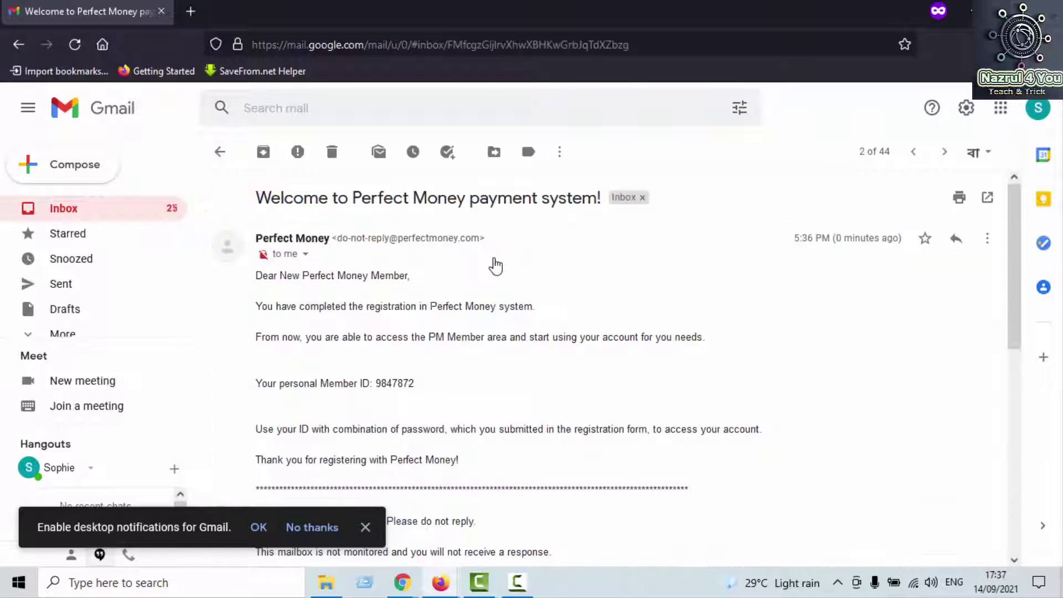
scroll(491, 276, down, 3)
scroll(423, 287, up, 2)
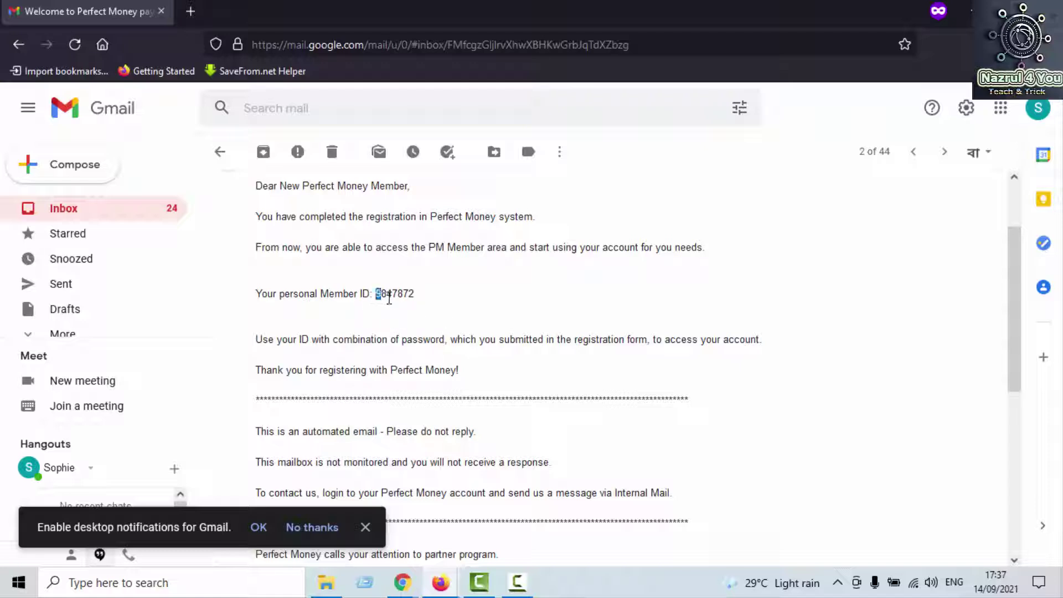
drag(389, 297, 421, 299)
right_click(426, 307)
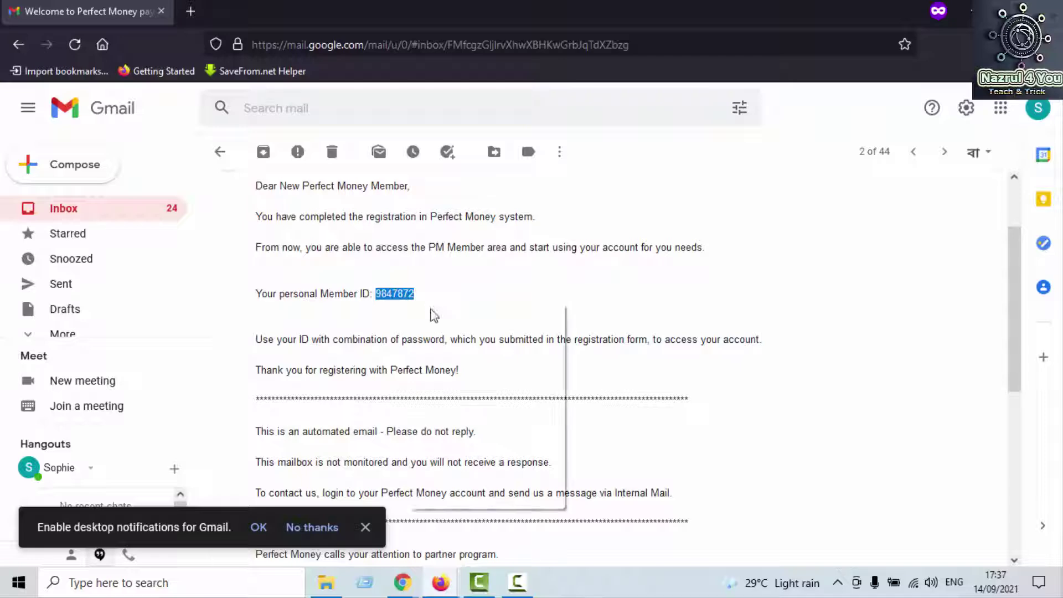
click(439, 314)
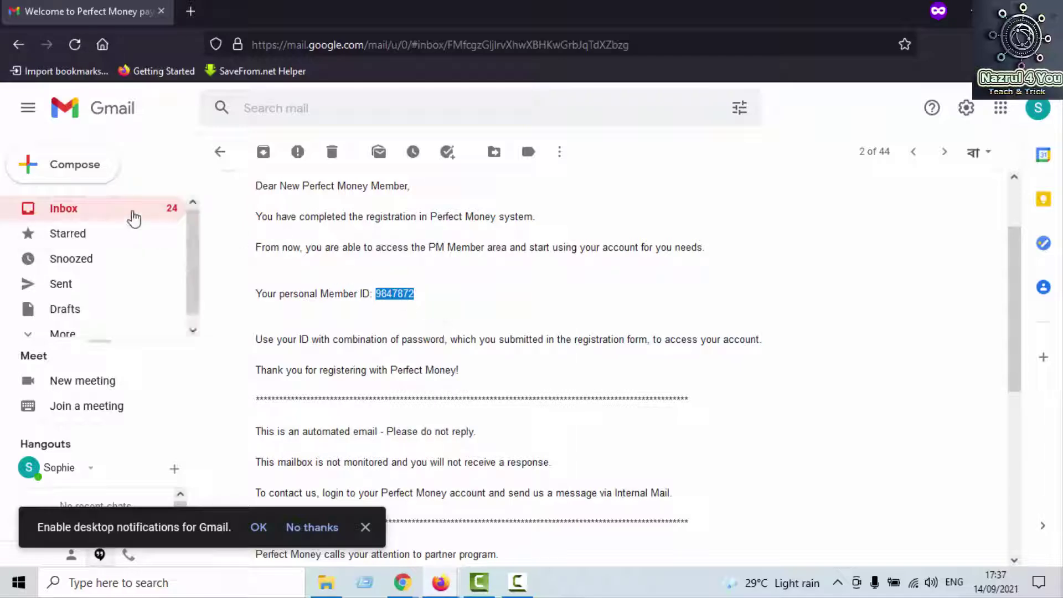
Step: Open the Perfect Money Funding instructions email and scroll to its end
click(133, 216)
click(557, 233)
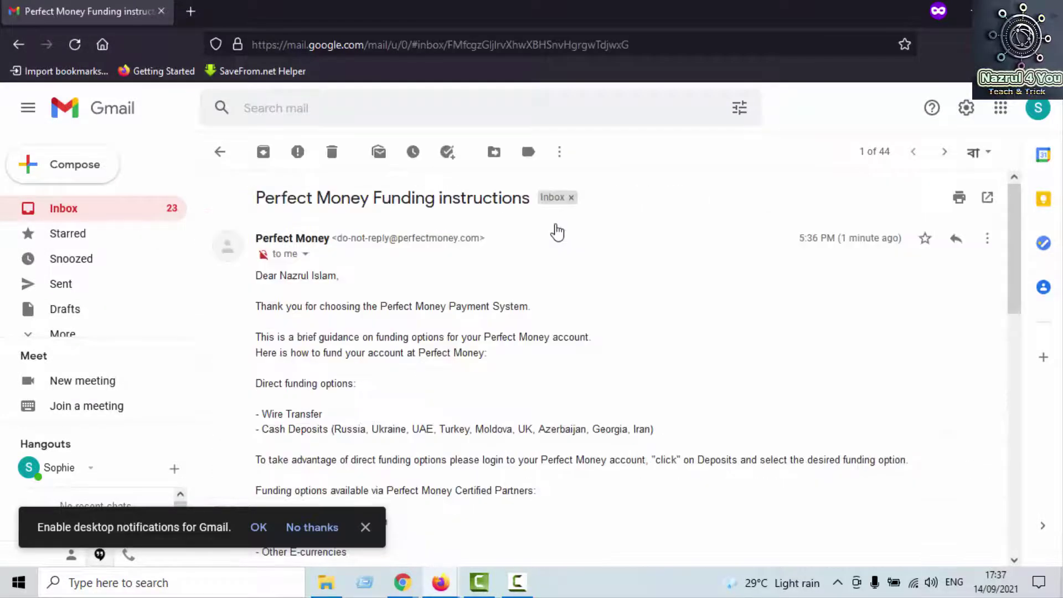
scroll(548, 341, down, 7)
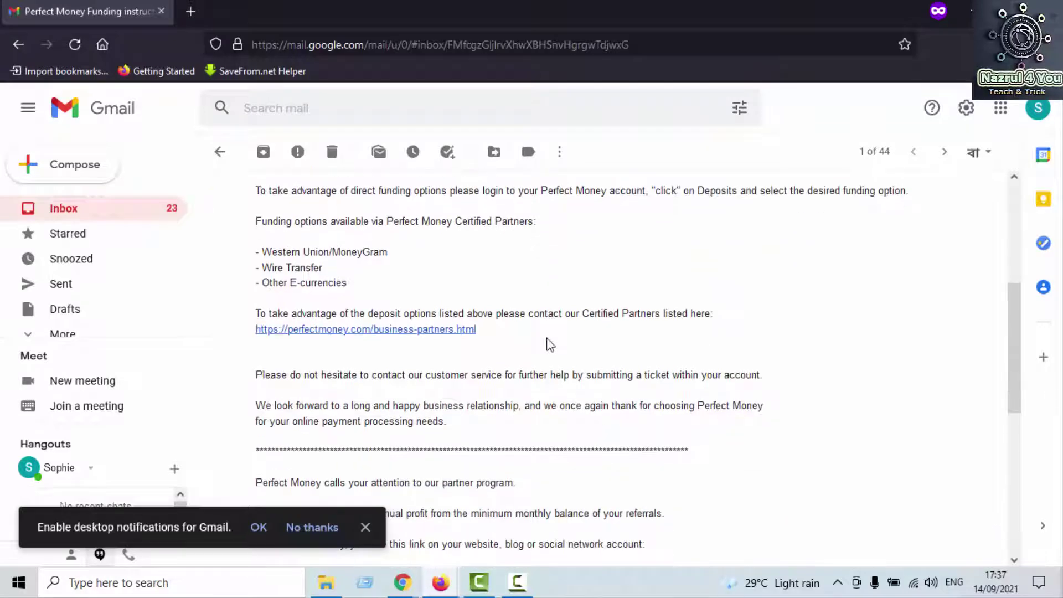
scroll(550, 344, down, 5)
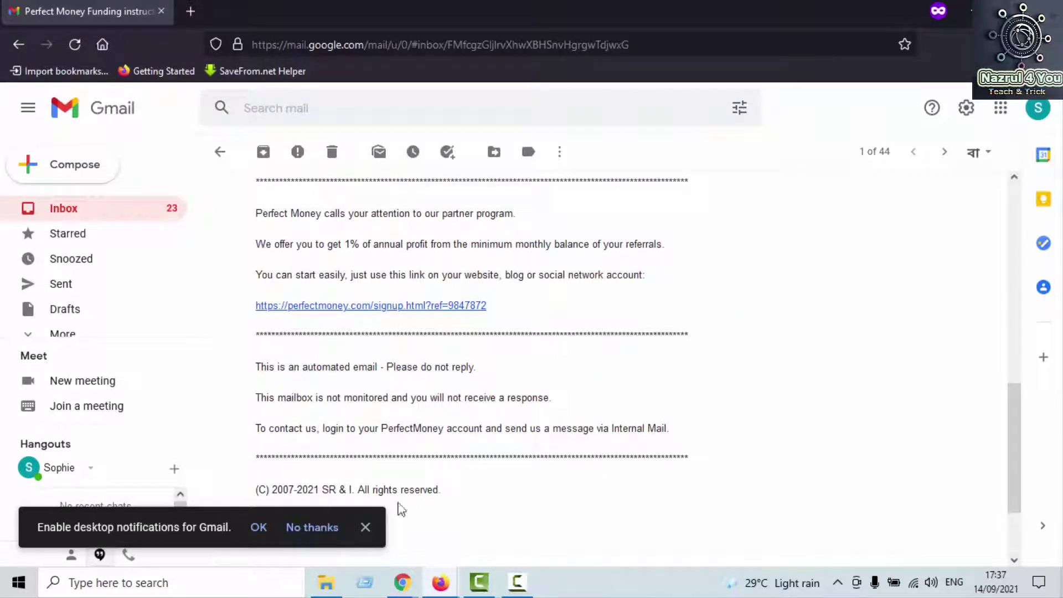
Step: Log into Perfect Money with the pasted Member ID, the password and the Turing number
mouse_move(408, 590)
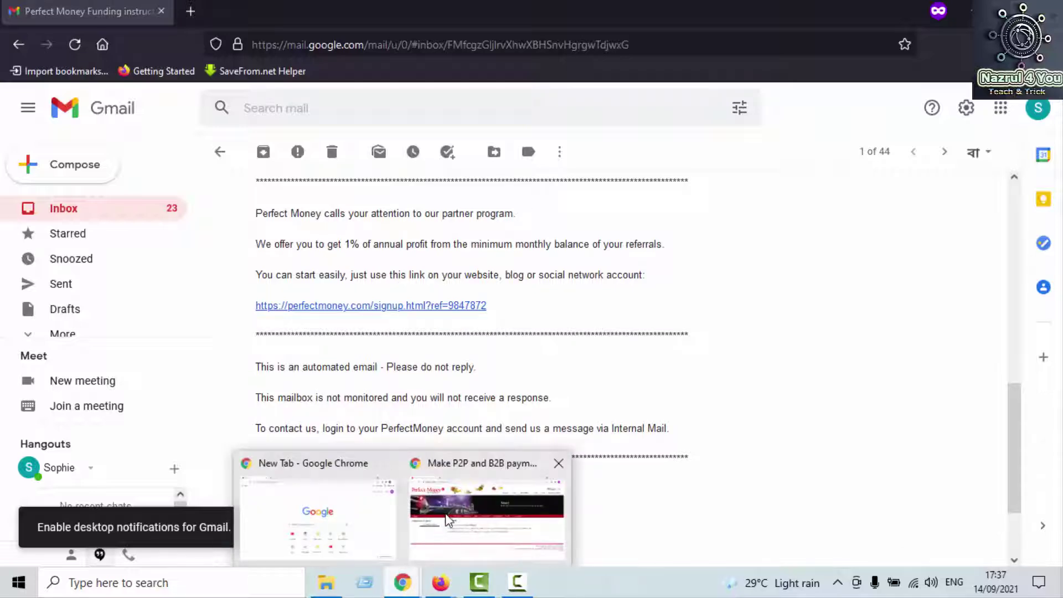
click(449, 517)
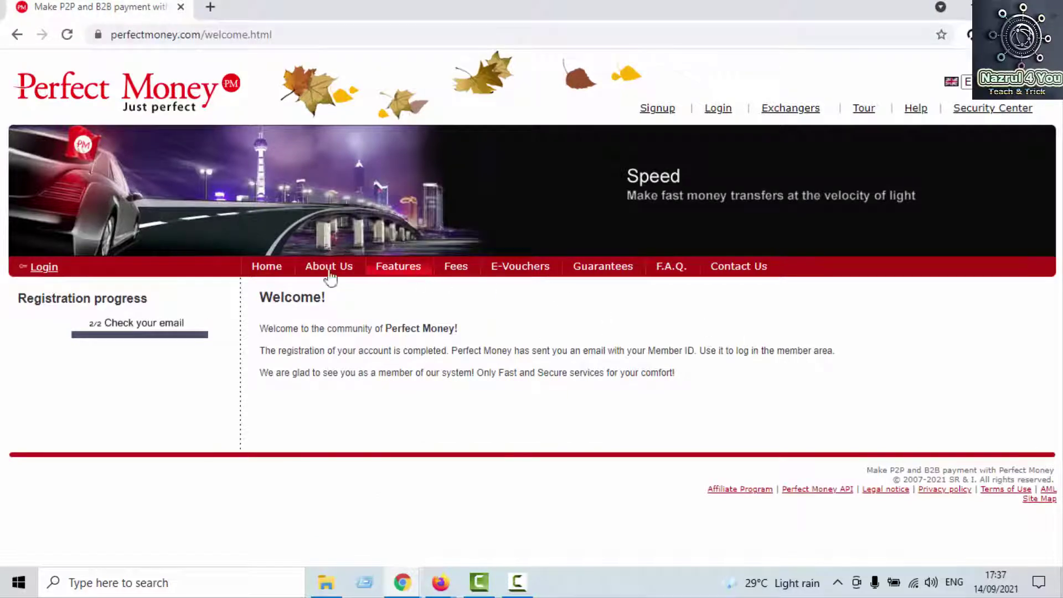
click(38, 270)
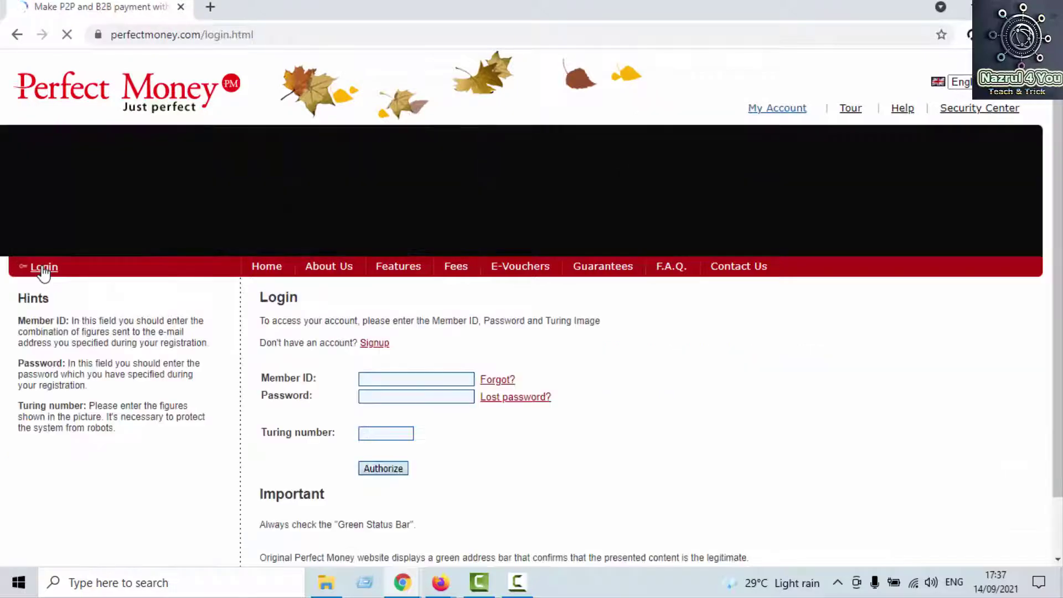
click(376, 381)
right_click(379, 378)
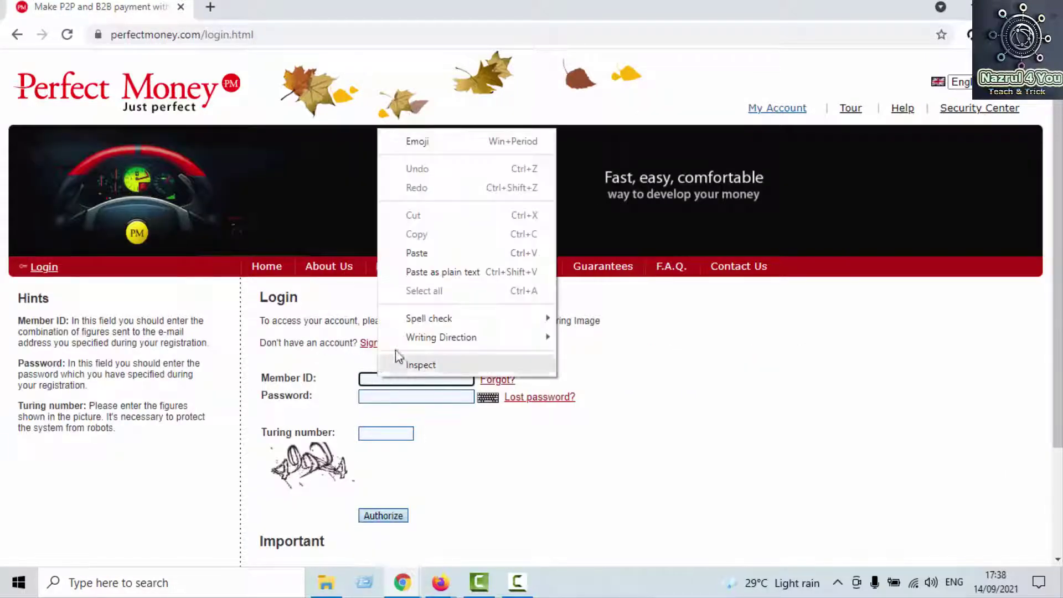
click(415, 252)
click(406, 404)
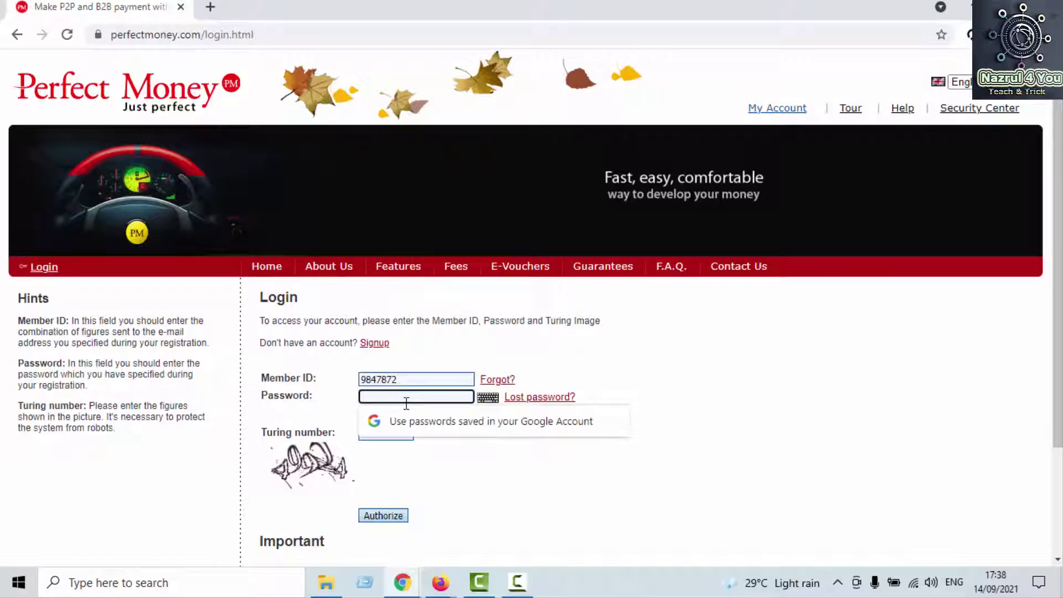
text(•••)
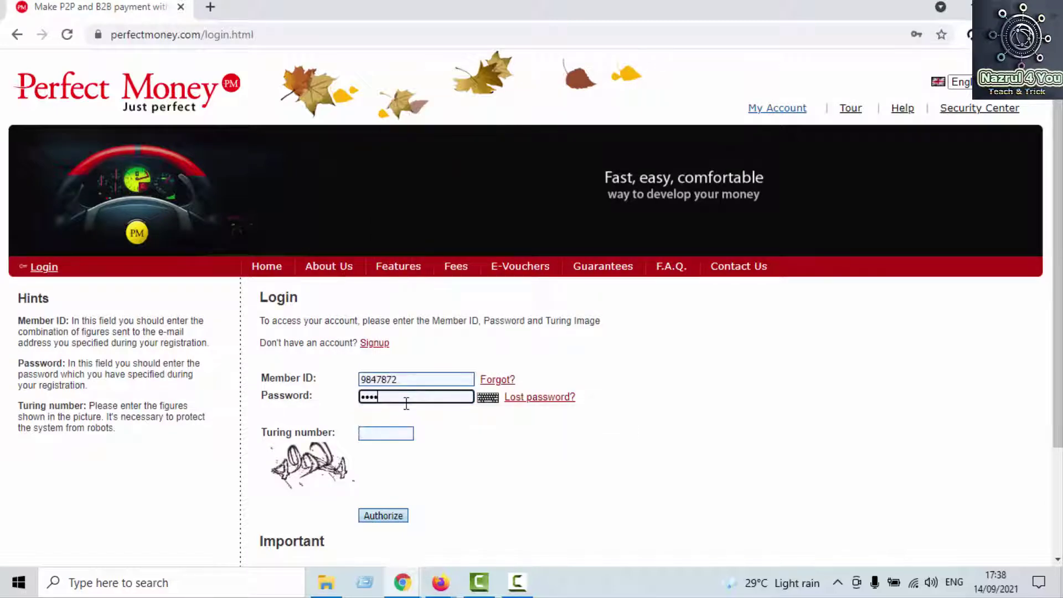
click(395, 434)
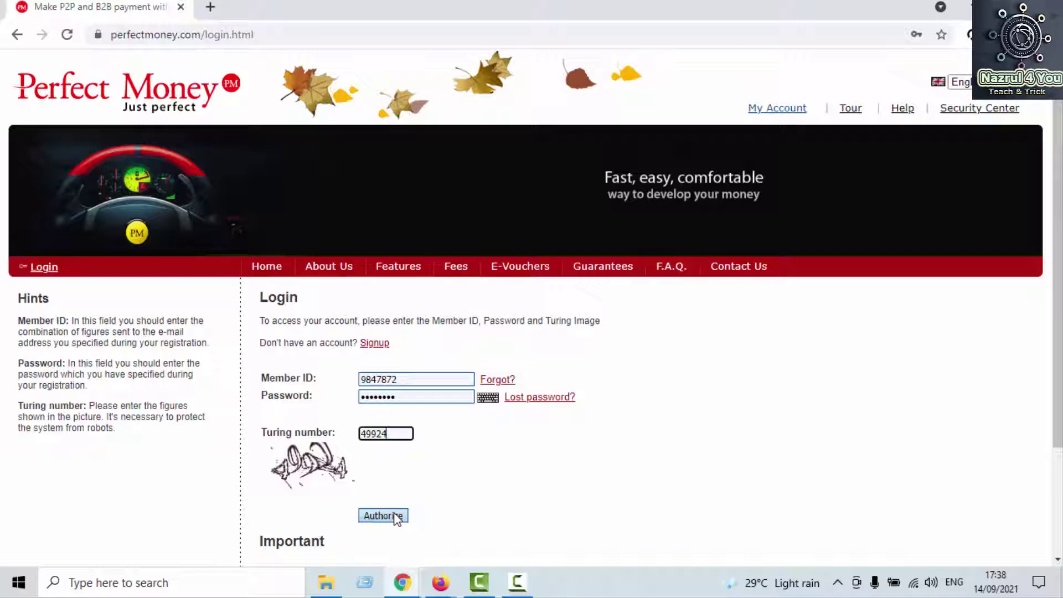
click(372, 518)
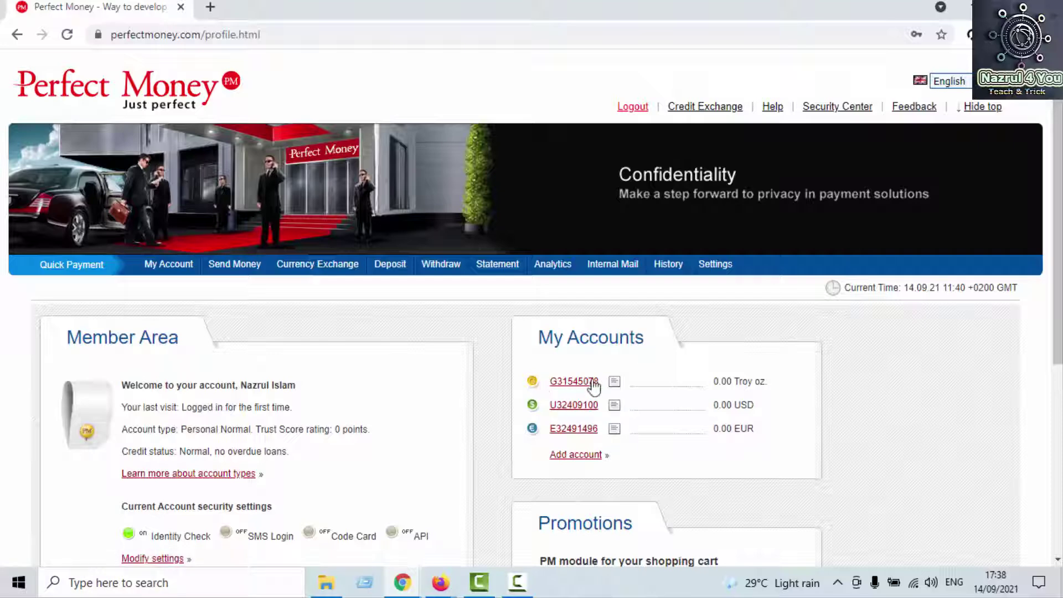
Step: View the Send Money, Exchange and View statement options for the EUR and USD wallets
click(573, 429)
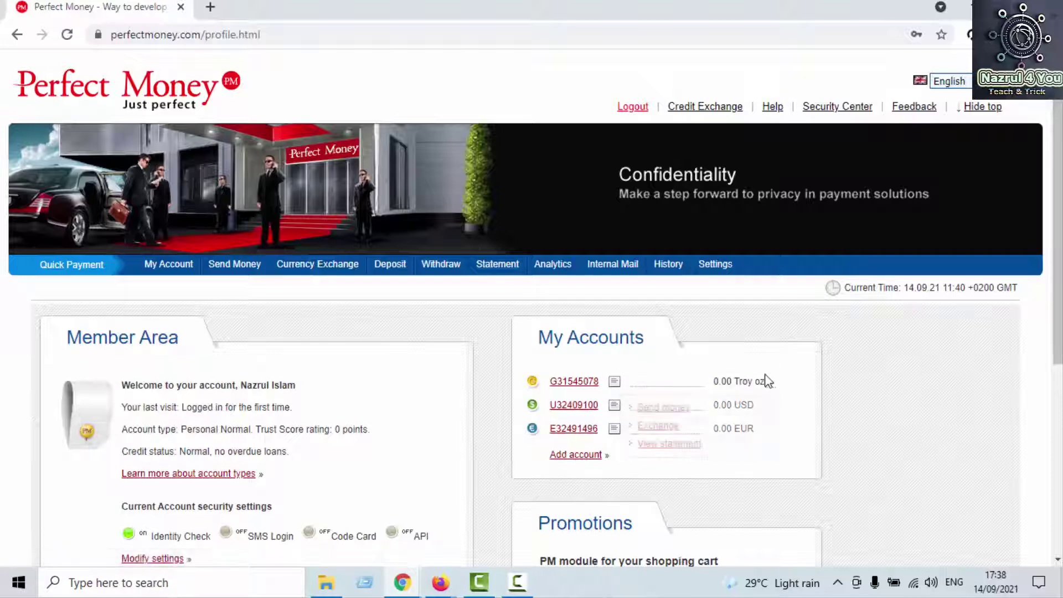
click(562, 406)
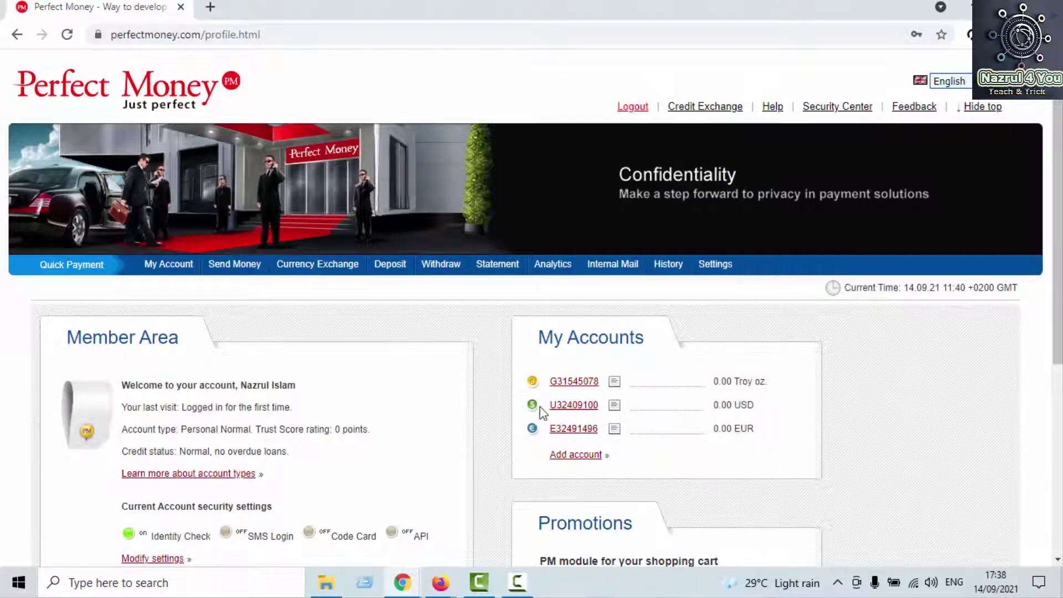
Step: Browse the Add account page's wallet types, then go back to My Account
click(573, 458)
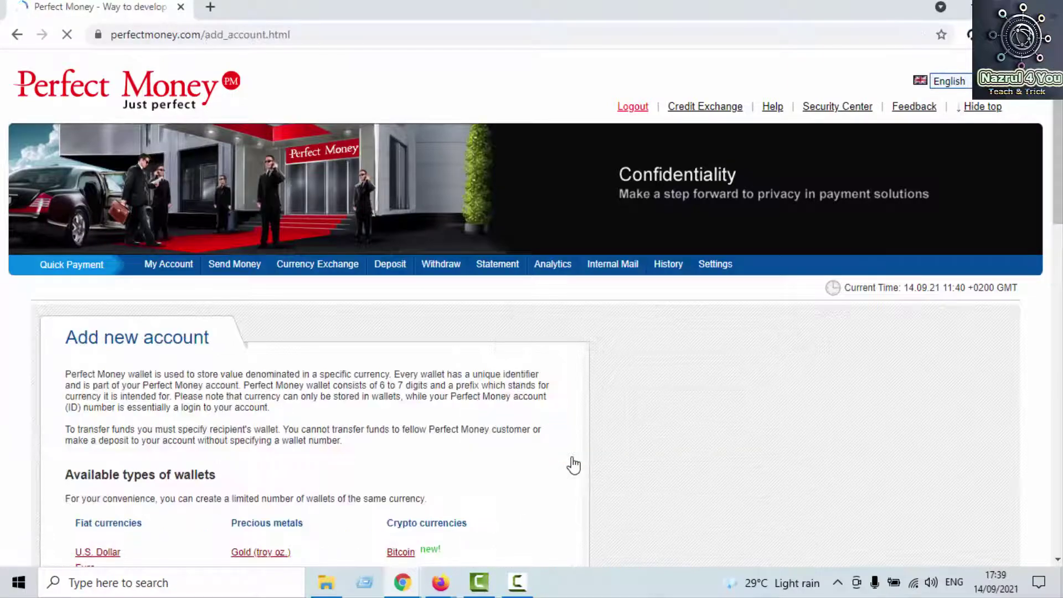
scroll(565, 453, down, 3)
scroll(570, 416, down, 2)
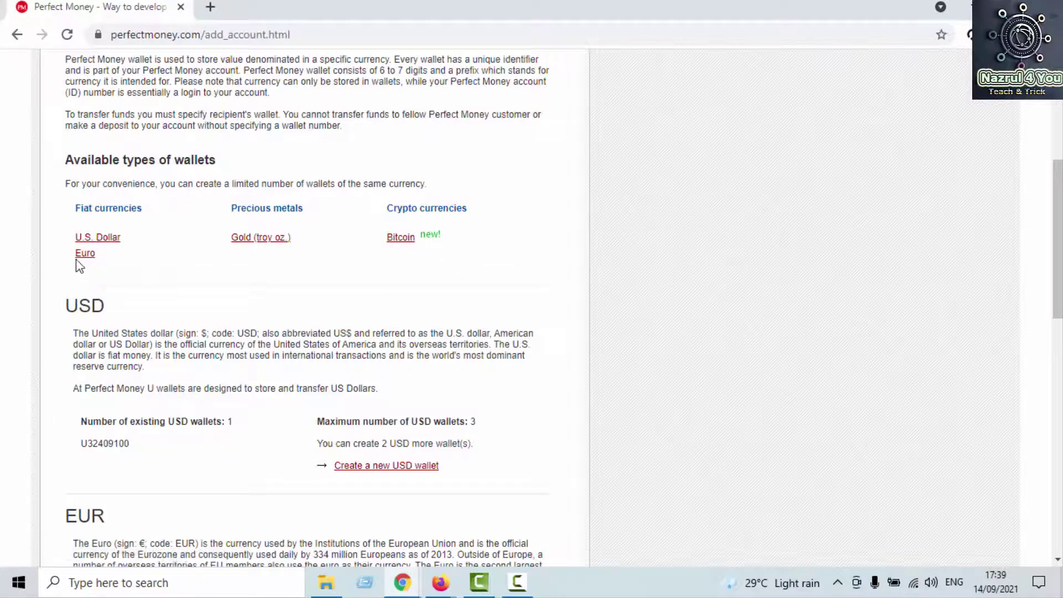
scroll(388, 241, down, 3)
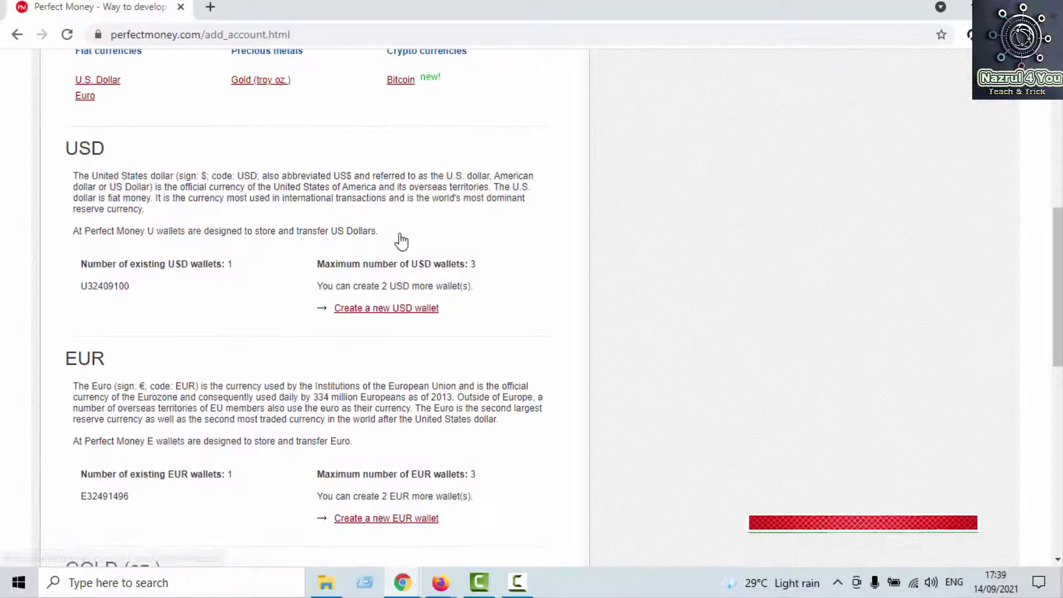
scroll(351, 304, down, 4)
scroll(351, 303, up, 10)
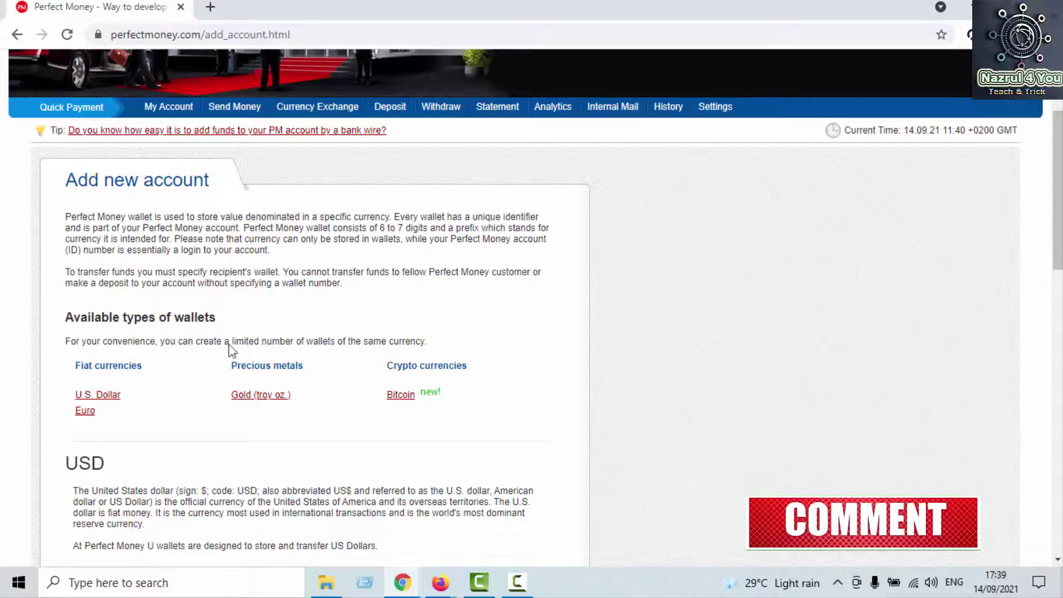
scroll(143, 183, up, 2)
scroll(143, 183, up, 1)
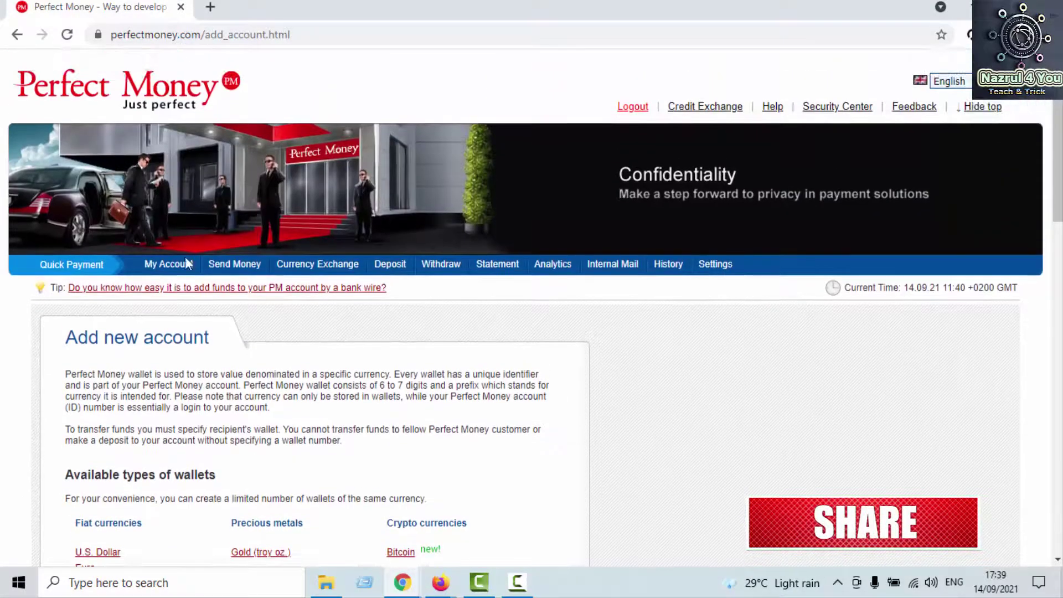
click(164, 267)
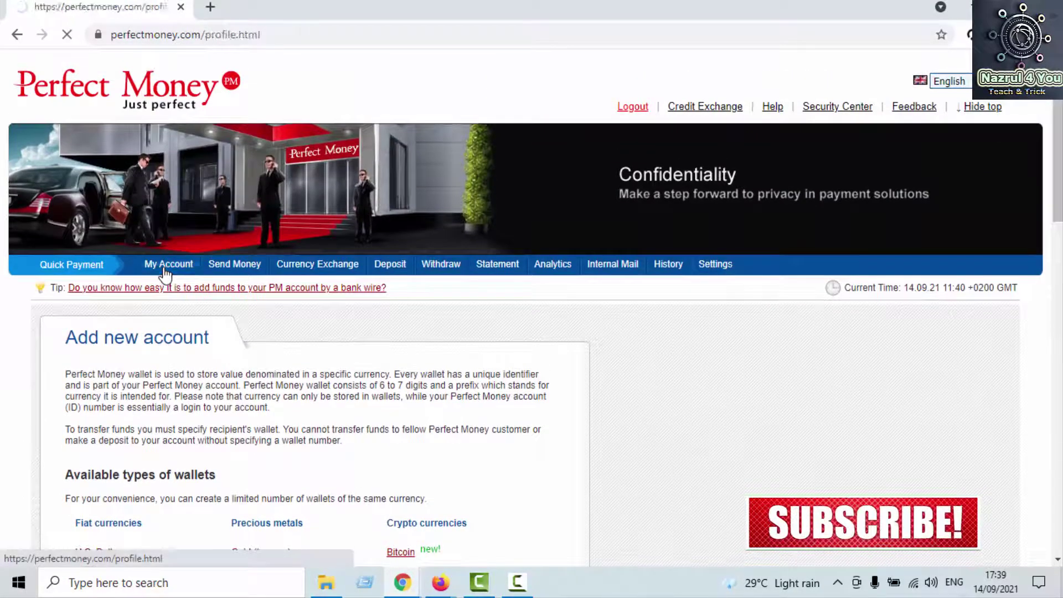
Step: Scroll My Account to the login history table, then open the Profile Edit settings page
scroll(342, 320, down, 3)
scroll(340, 317, down, 2)
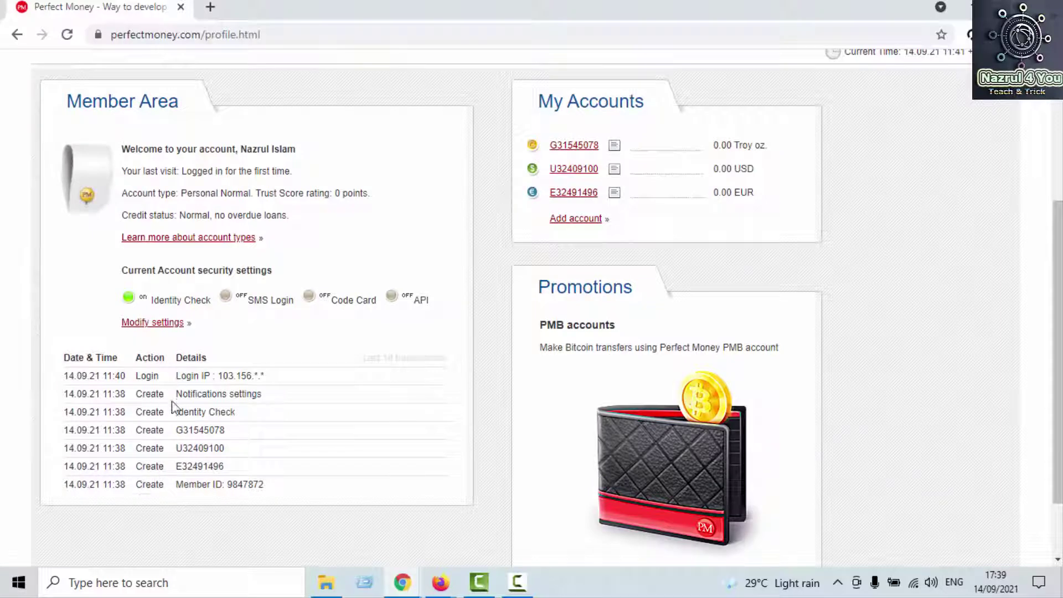
scroll(194, 443, up, 2)
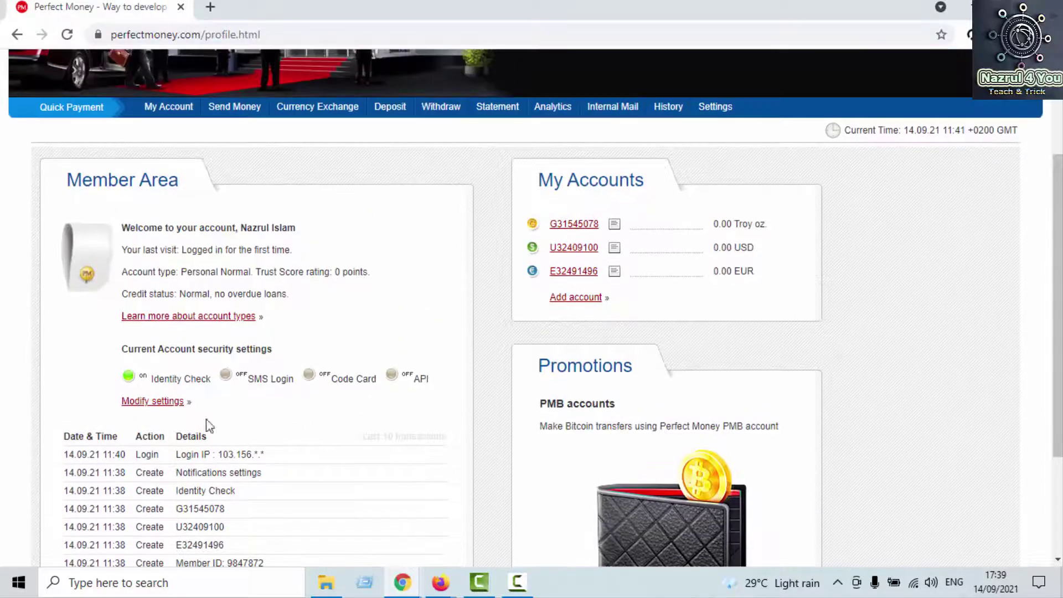
click(164, 408)
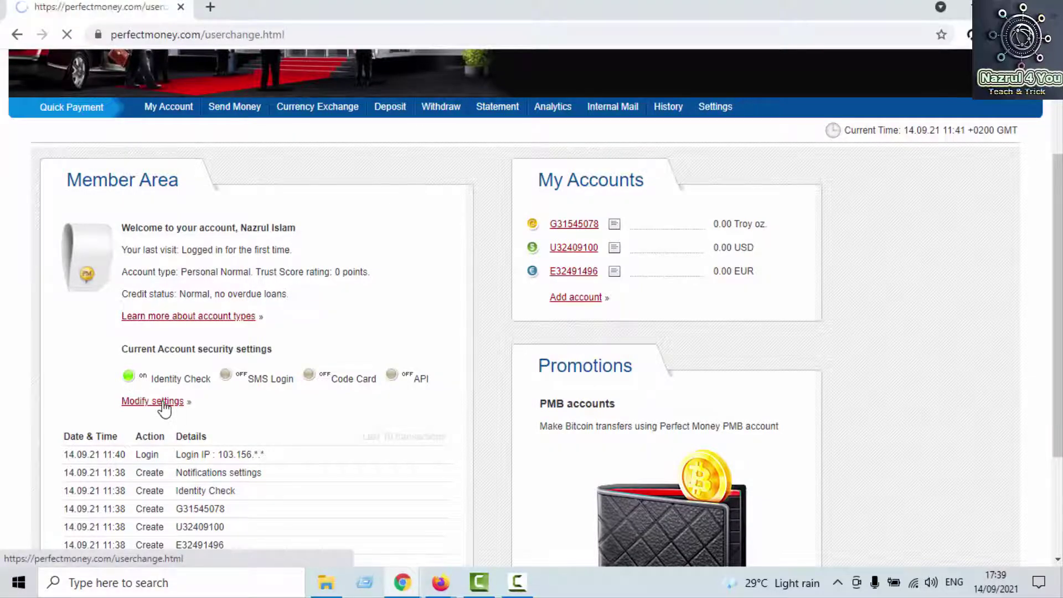
scroll(165, 408, down, 3)
scroll(165, 387, down, 3)
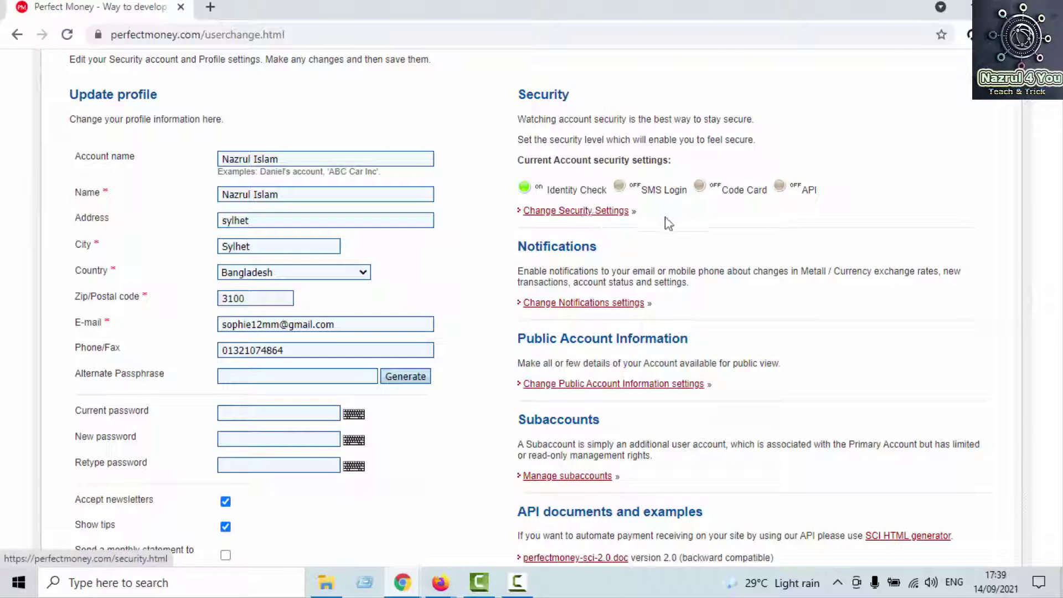
Step: Review the Account Security options, where only Identity Check is enabled, then return to My Account
click(549, 215)
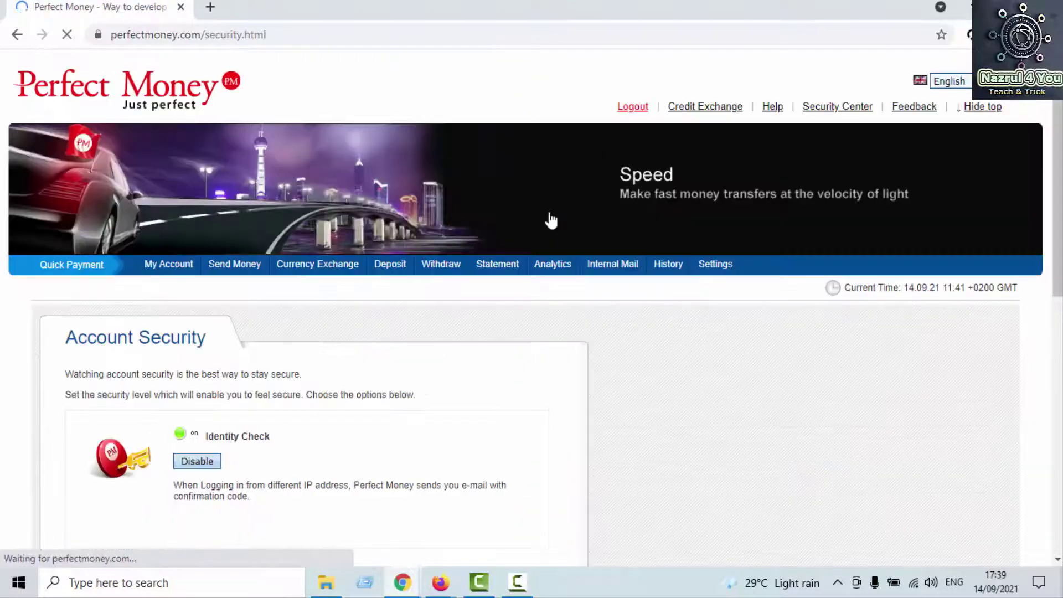
scroll(402, 284, down, 3)
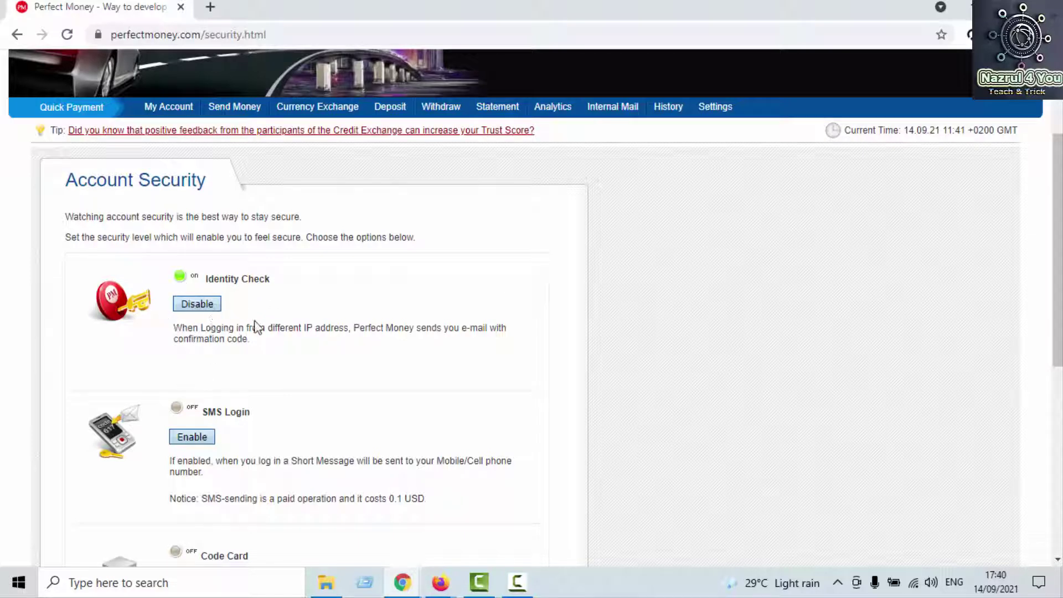
scroll(193, 321, down, 1)
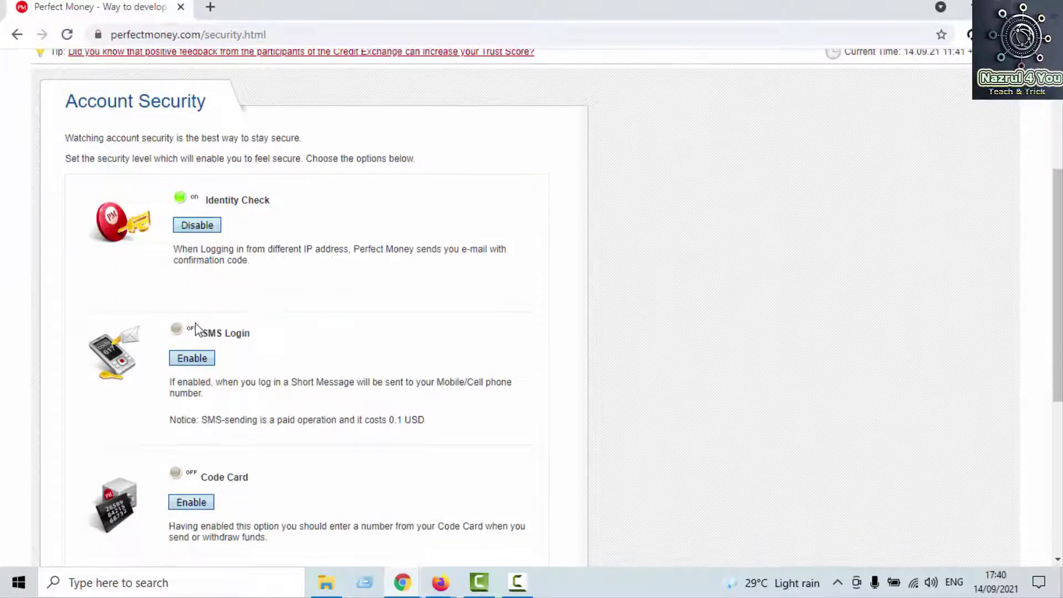
scroll(294, 293, down, 2)
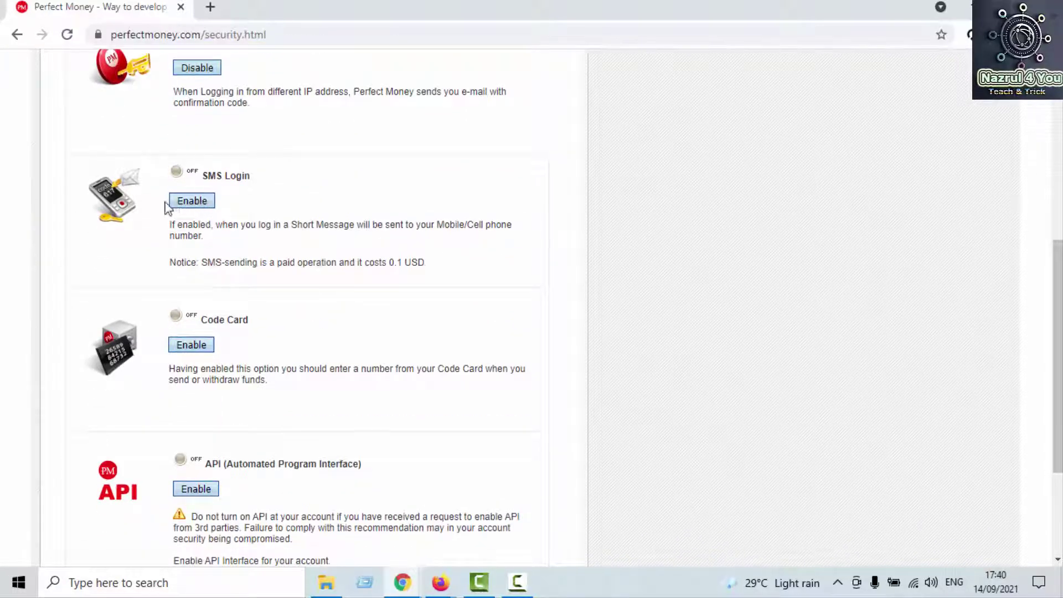
scroll(211, 188, up, 1)
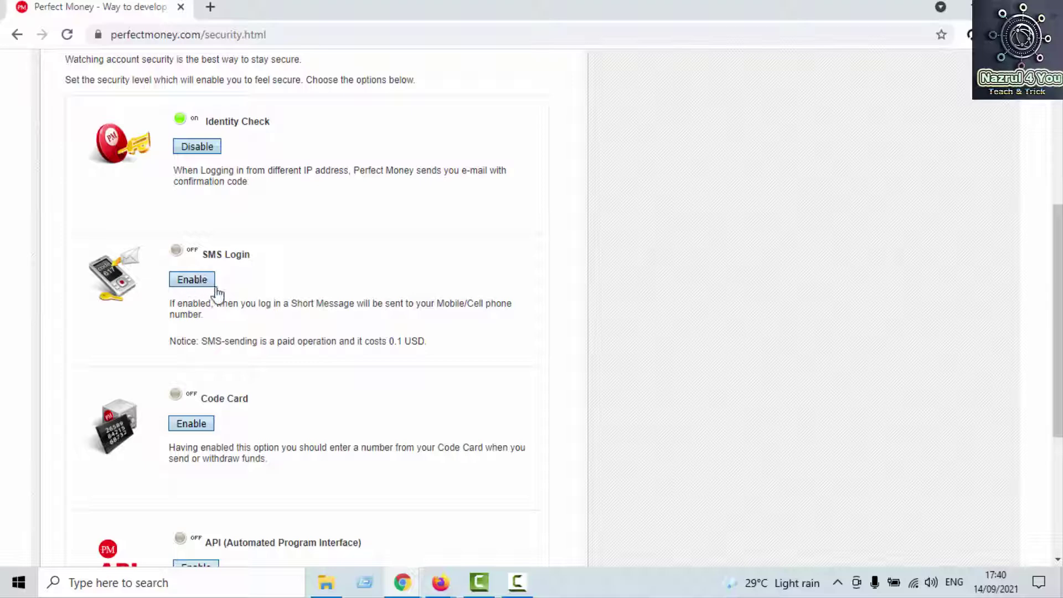
scroll(395, 341, down, 3)
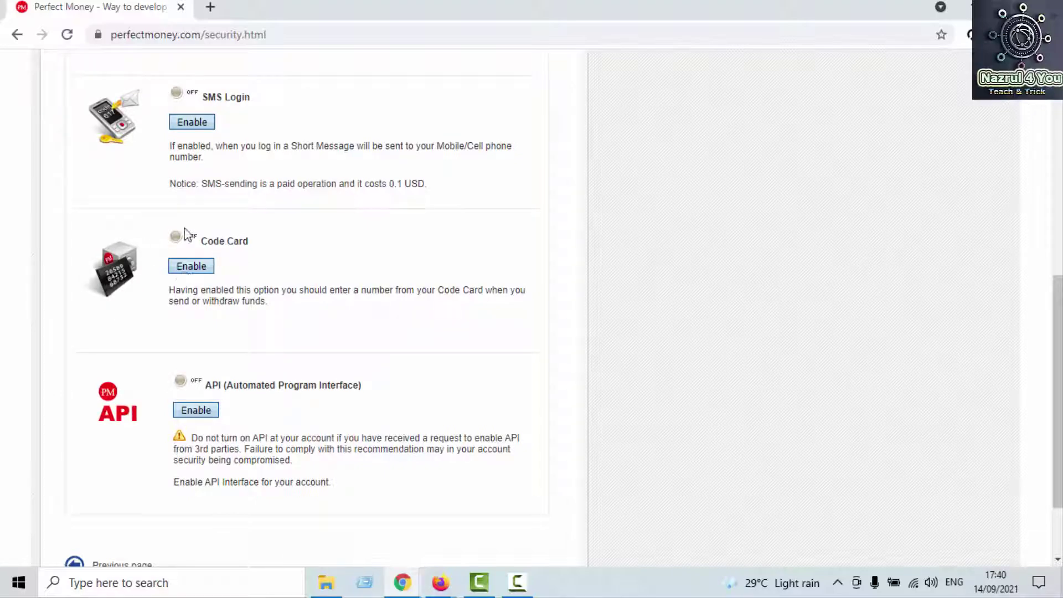
scroll(249, 310, down, 2)
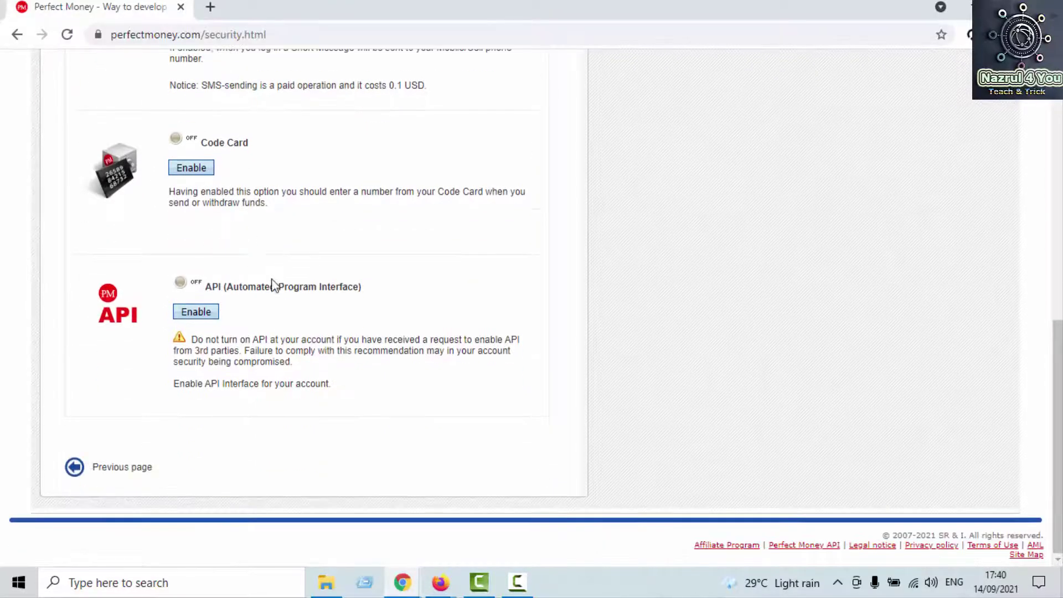
scroll(273, 284, up, 5)
scroll(273, 284, up, 4)
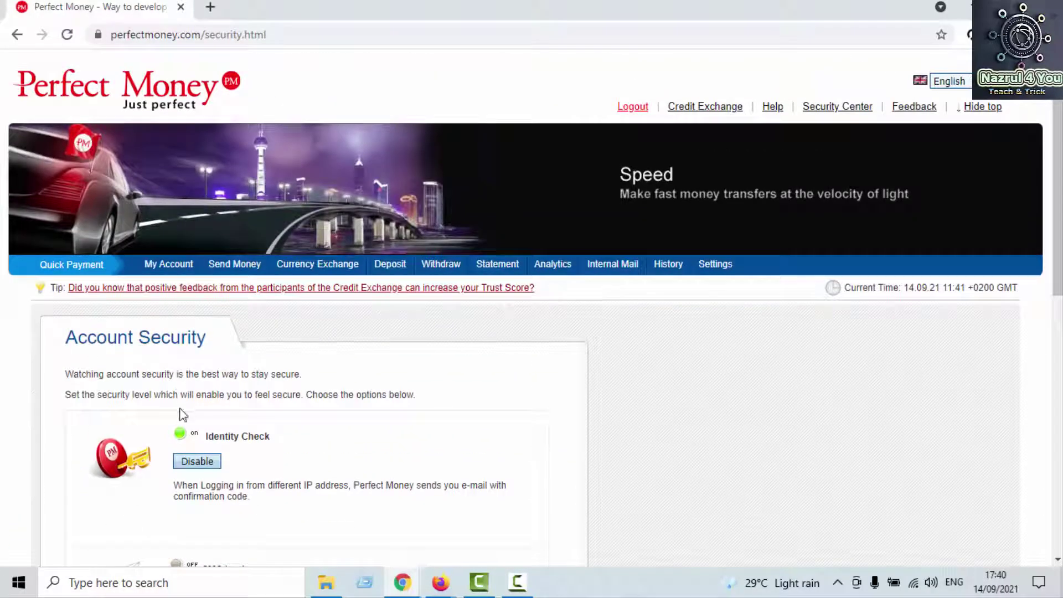
click(182, 268)
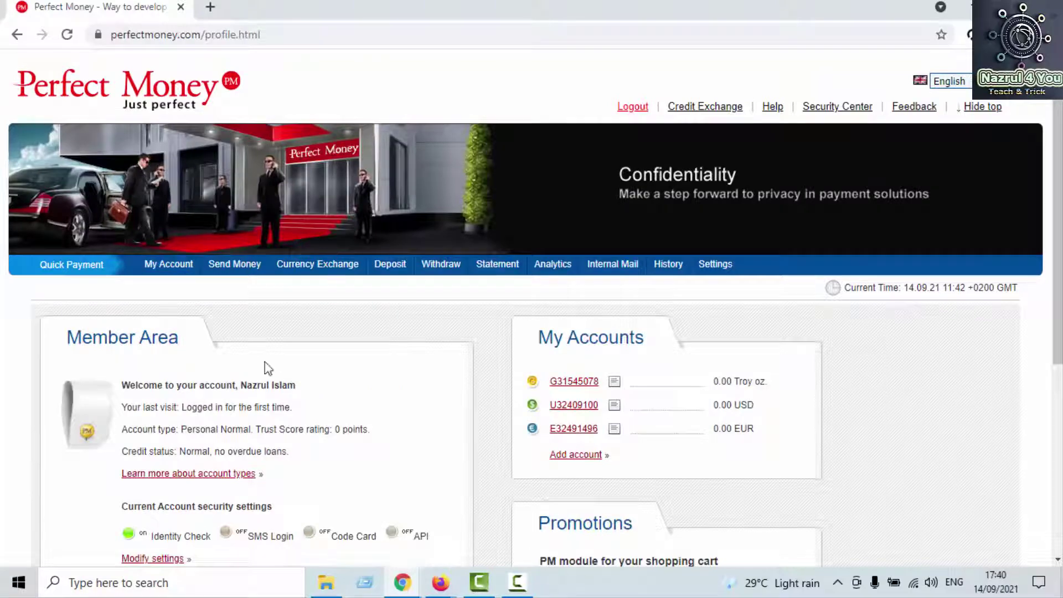
Step: Open the Profile Edit settings from Modify settings and scroll down to Account Verification
scroll(221, 374, down, 3)
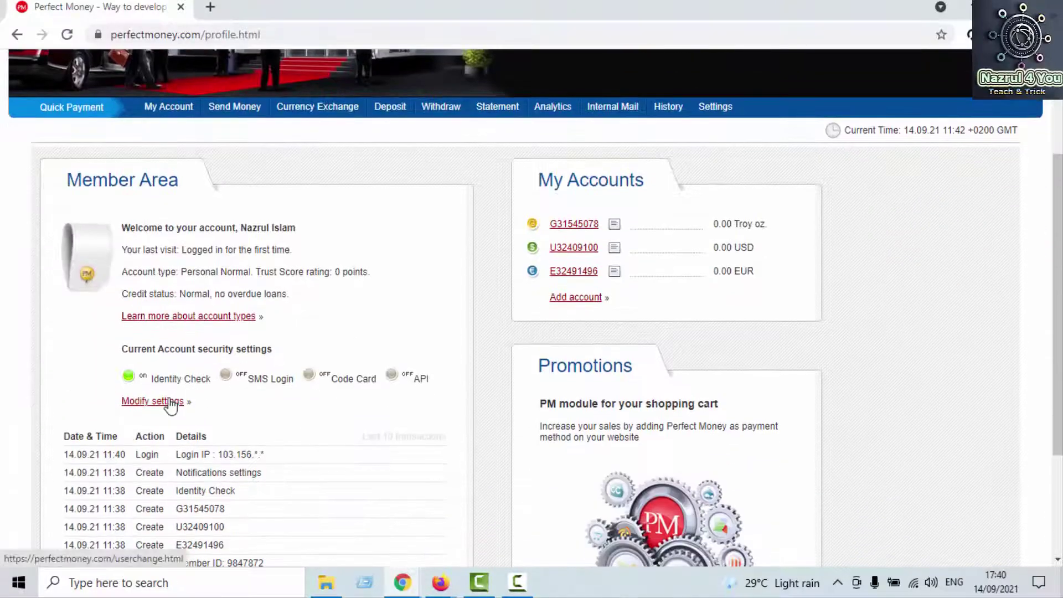
click(169, 402)
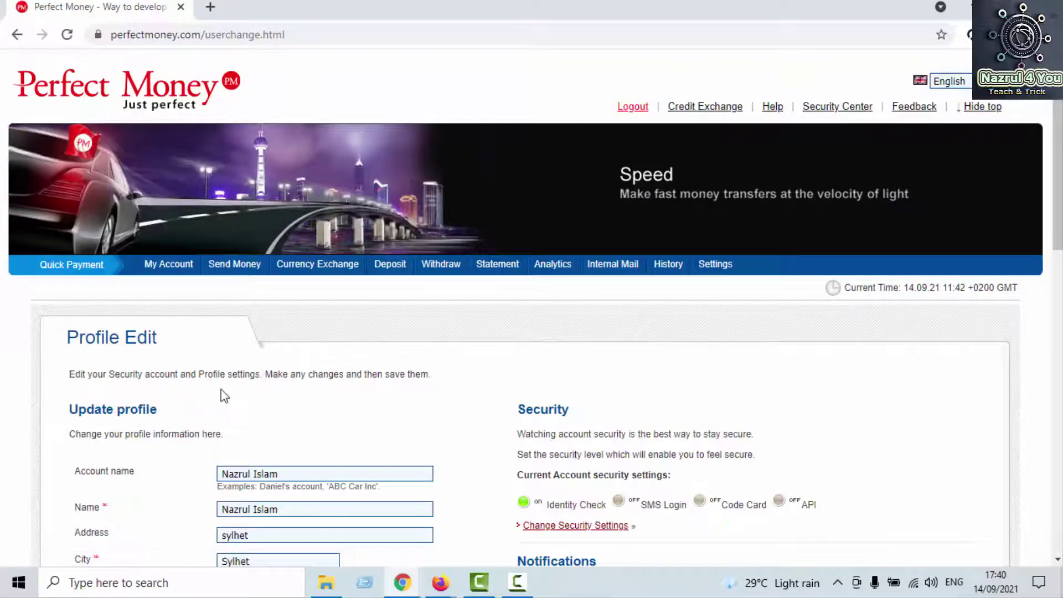
scroll(223, 393, down, 8)
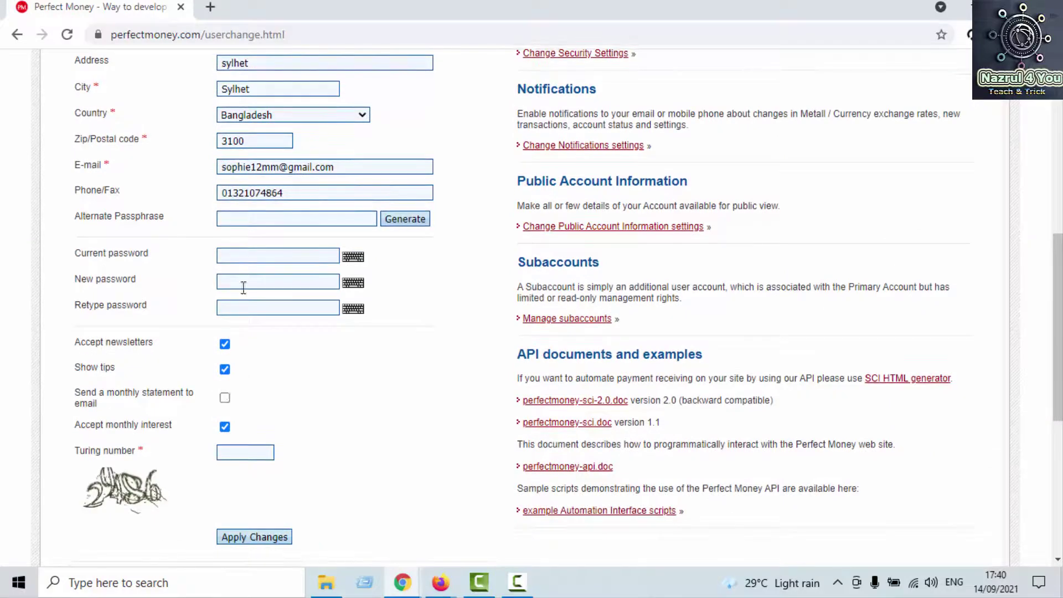
scroll(510, 361, up, 3)
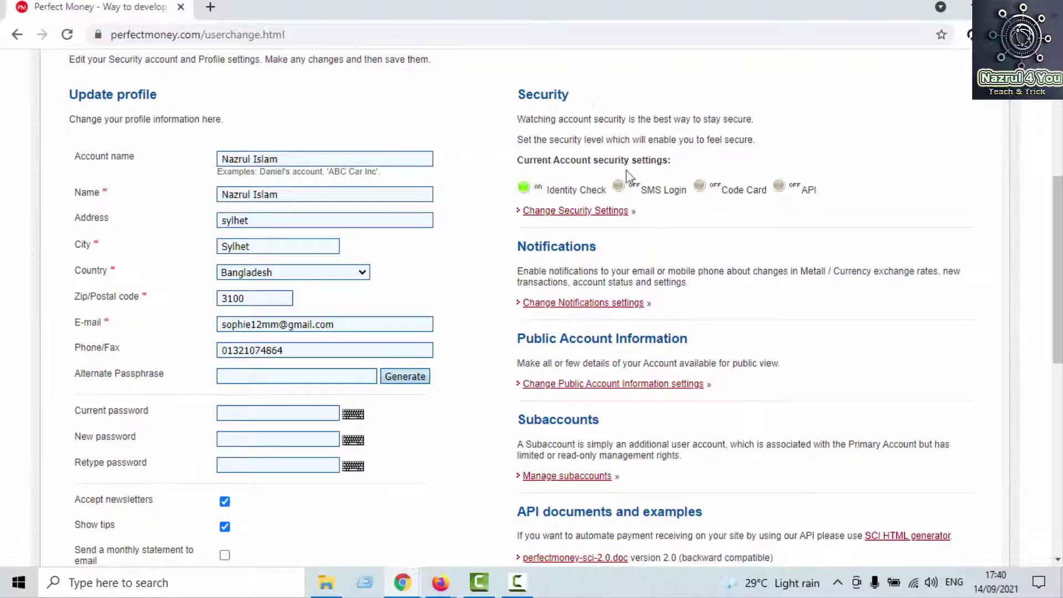
scroll(554, 222, down, 7)
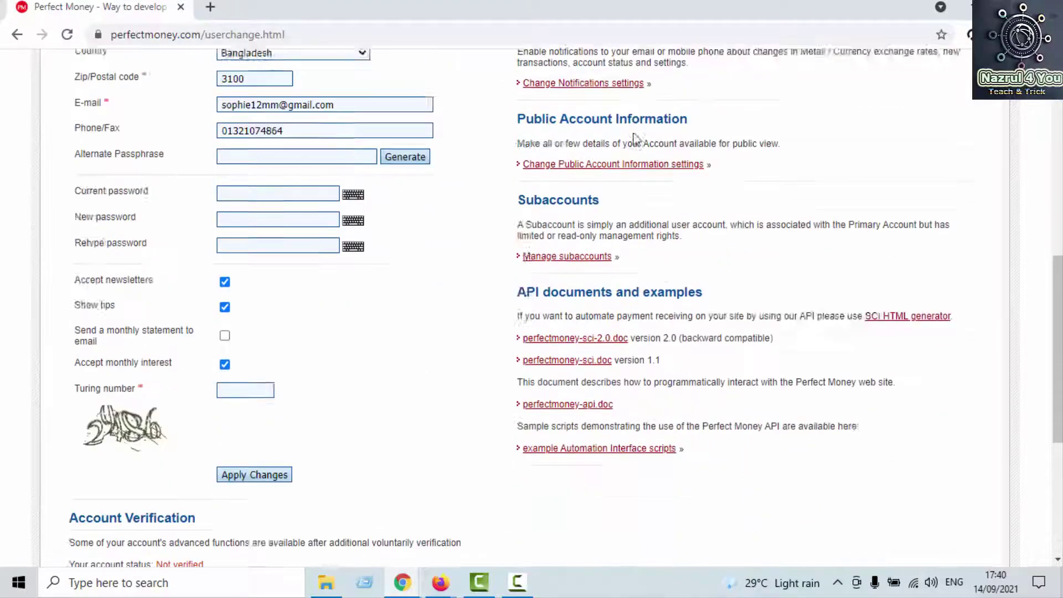
scroll(282, 149, up, 10)
scroll(283, 149, down, 11)
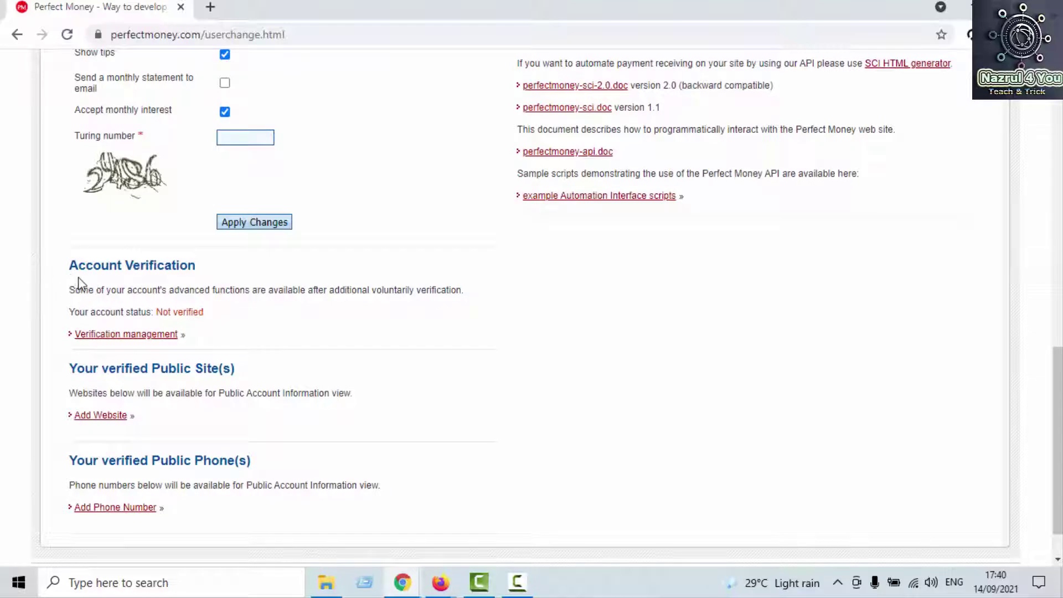
Step: Check the account status is Not verified, then open Verification management
drag(157, 266, 196, 267)
click(201, 267)
drag(166, 308, 202, 312)
double_click(201, 312)
scroll(347, 386, down, 1)
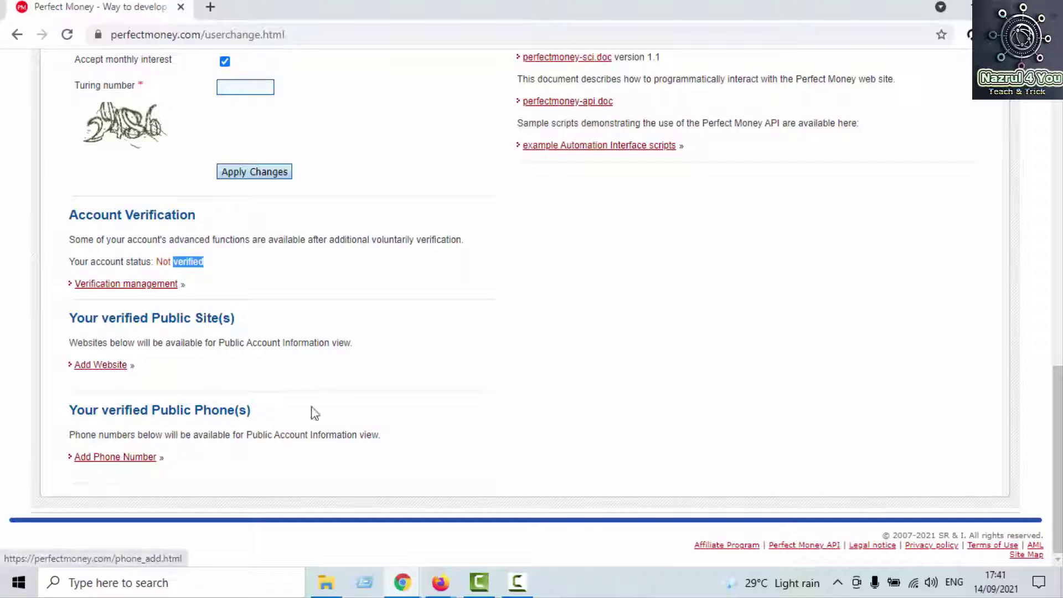
click(106, 286)
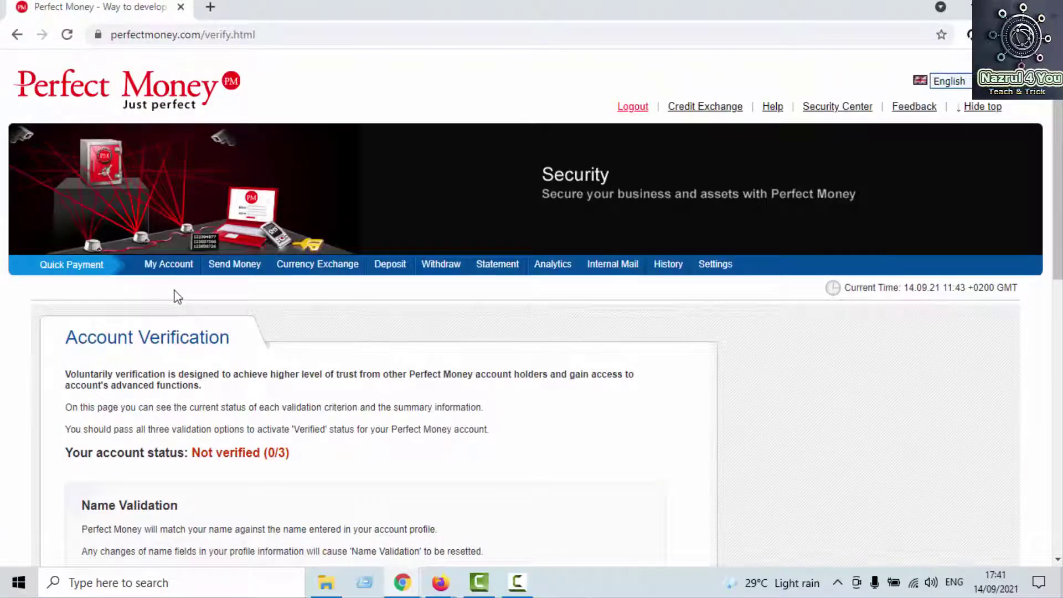
Step: Check the account status line showing Not verified (0/3)
scroll(165, 343, down, 3)
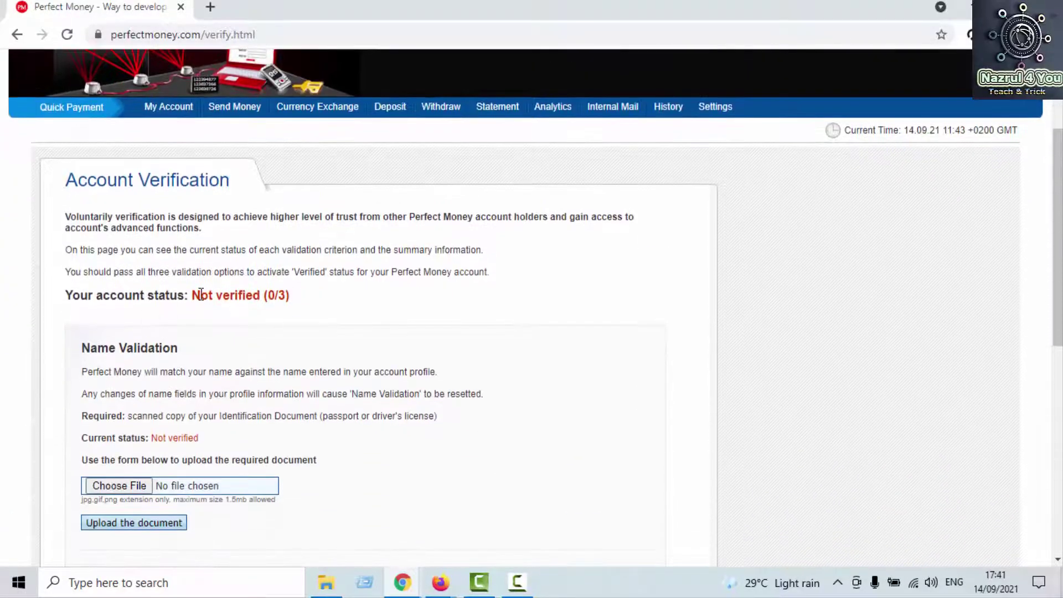
drag(67, 295, 294, 304)
click(255, 294)
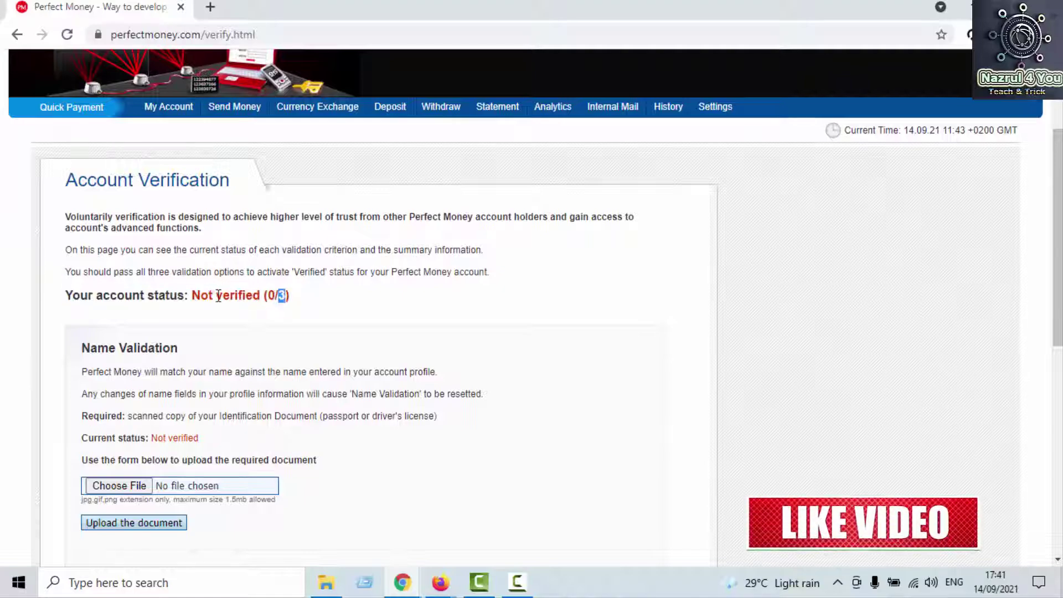
drag(214, 295, 285, 296)
scroll(254, 302, down, 3)
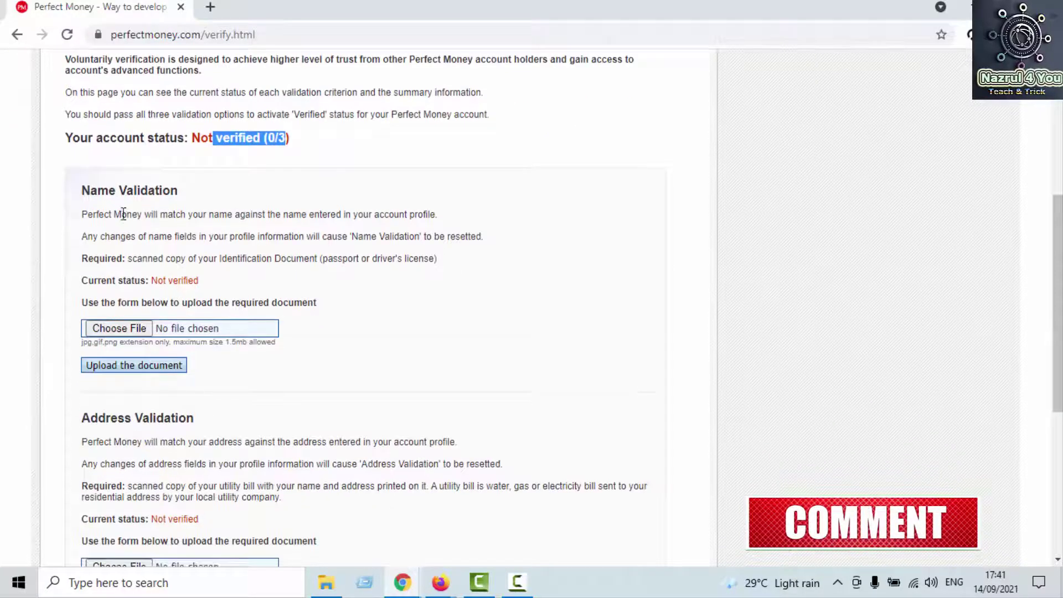
Step: Read the Name Validation requirement for a passport or driver's license
drag(90, 188, 185, 189)
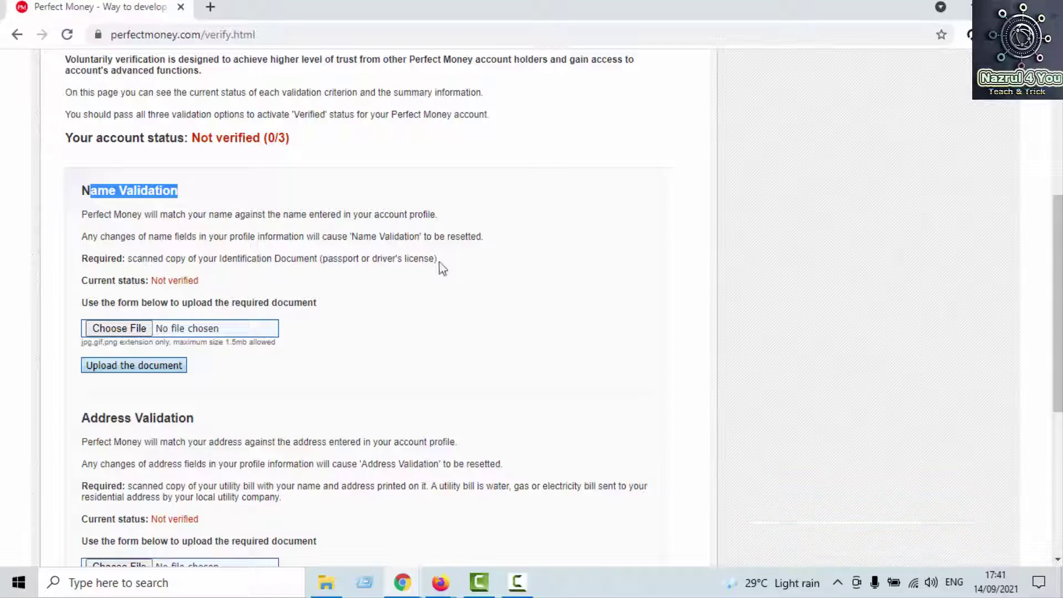
drag(438, 268, 355, 259)
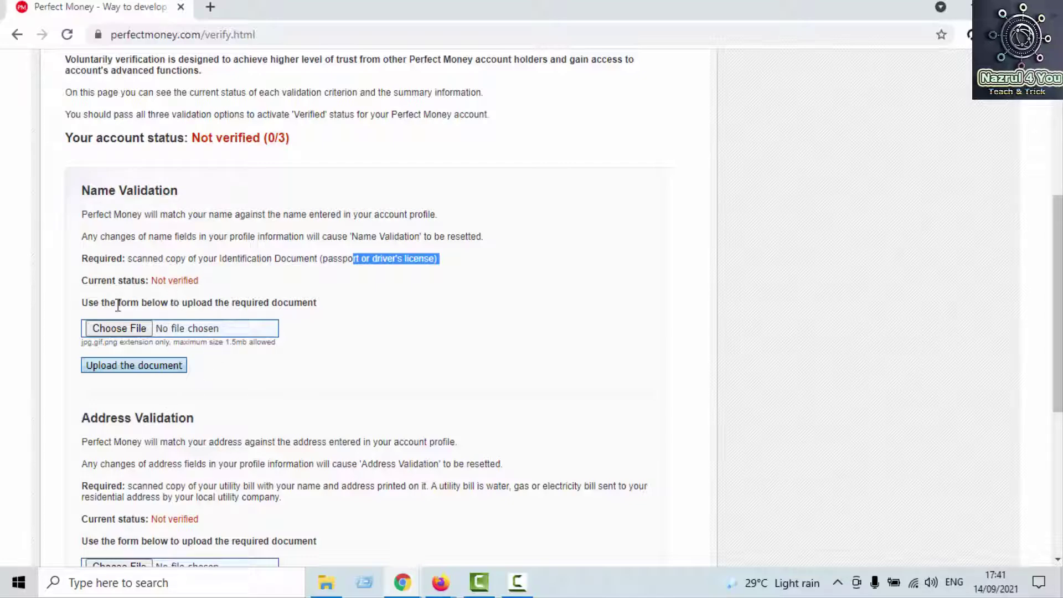
scroll(227, 366, down, 3)
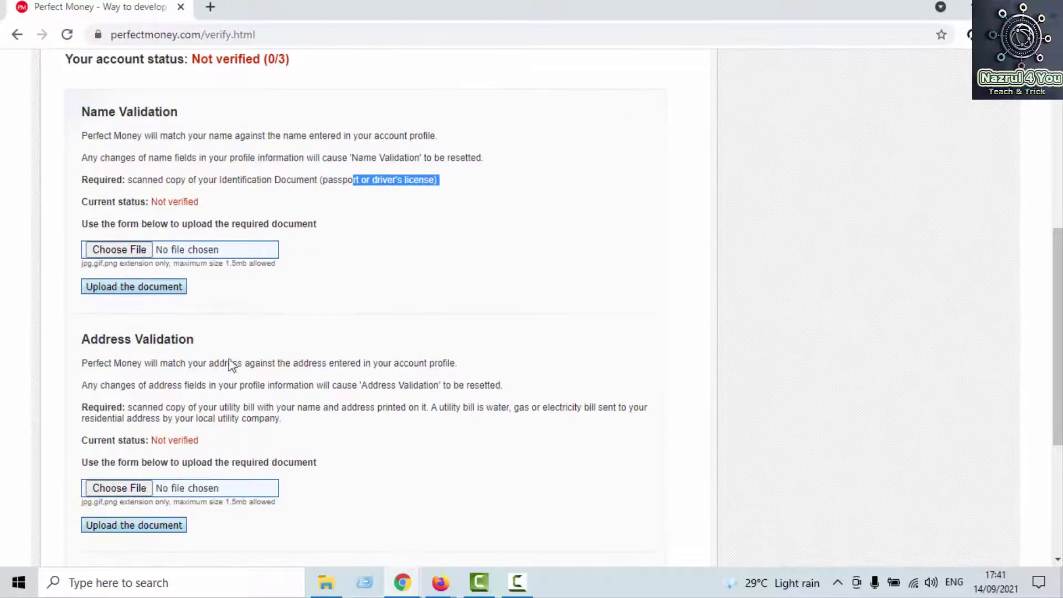
scroll(166, 349, down, 1)
scroll(196, 337, down, 2)
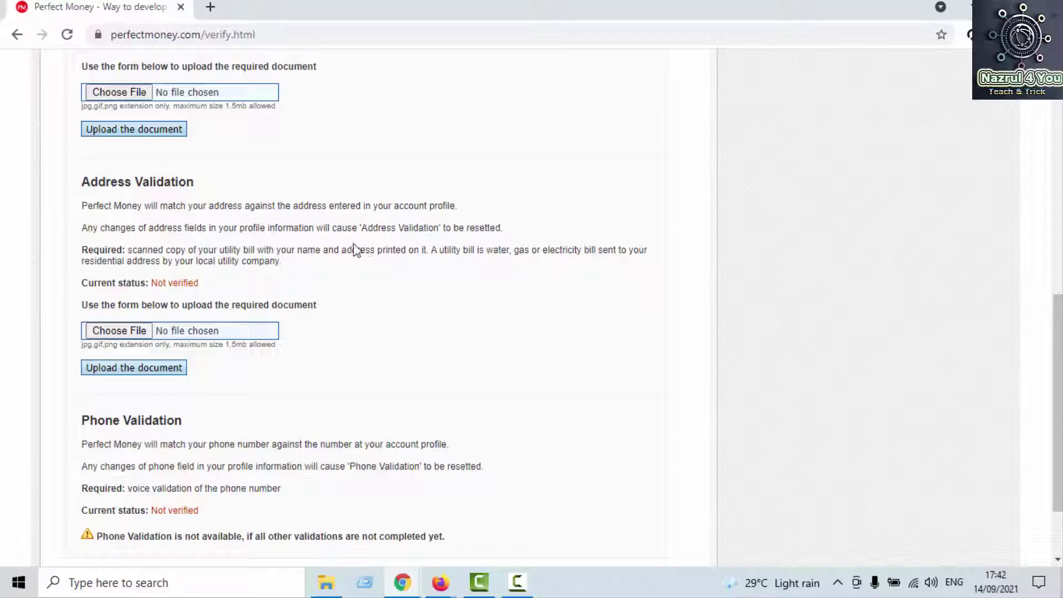
Step: Read the Address Validation requirement for a utility bill, such as a water bill
drag(443, 246, 474, 247)
double_click(487, 252)
click(457, 253)
triple_click(457, 253)
click(457, 253)
Step: Scroll through the Phone Validation section, confirming nothing is verified yet
scroll(460, 295, down, 2)
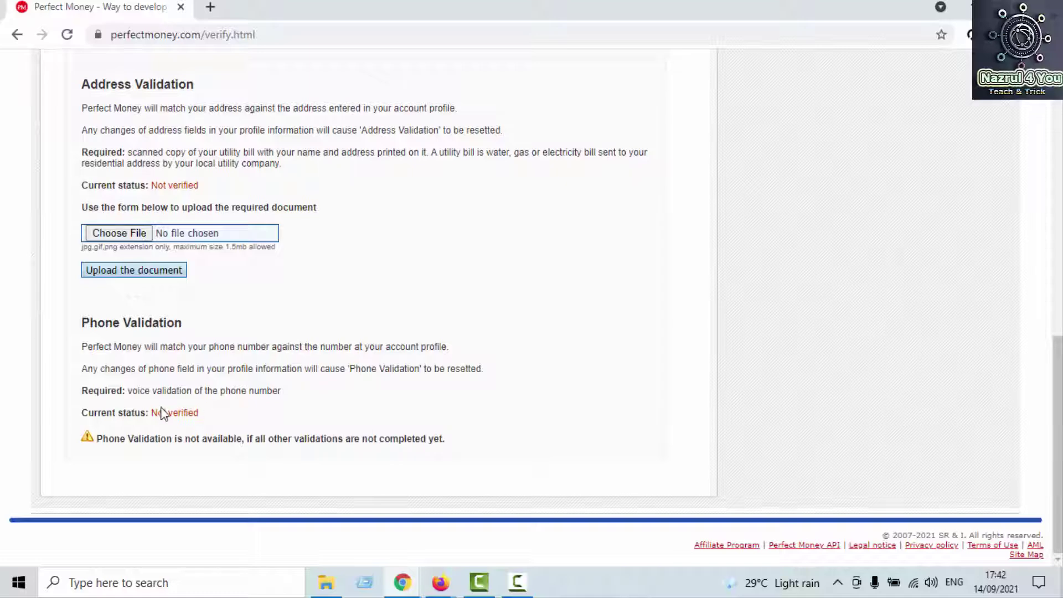
scroll(244, 396, up, 10)
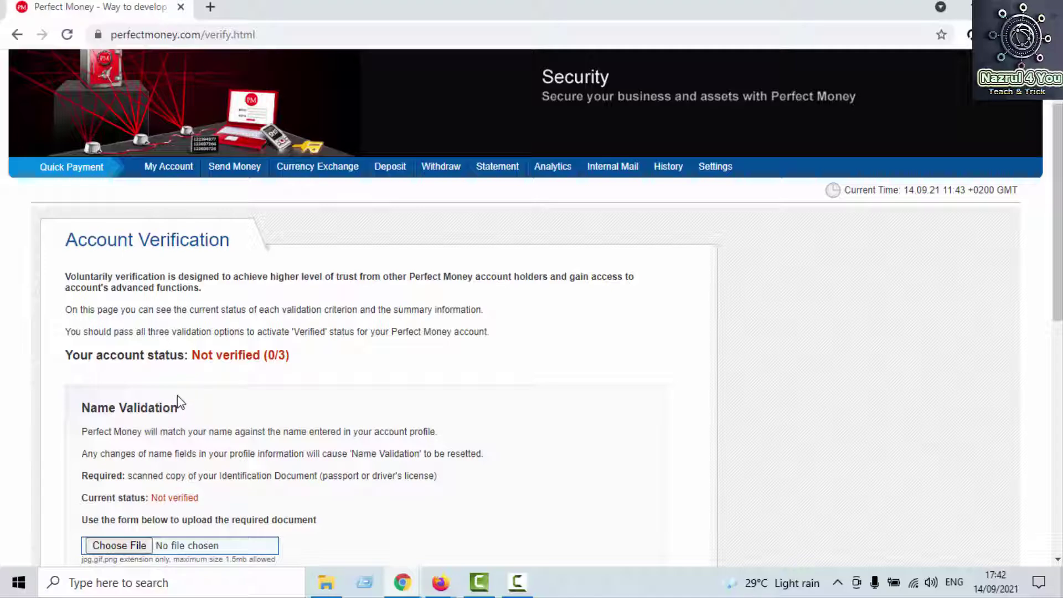
scroll(177, 395, down, 3)
scroll(147, 419, down, 1)
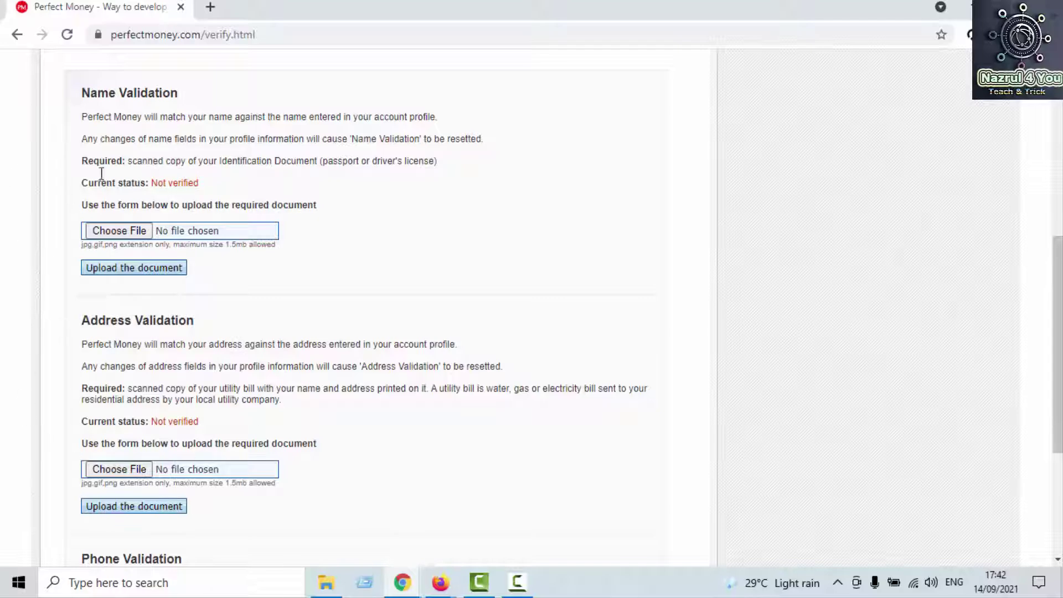
scroll(156, 393, up, 8)
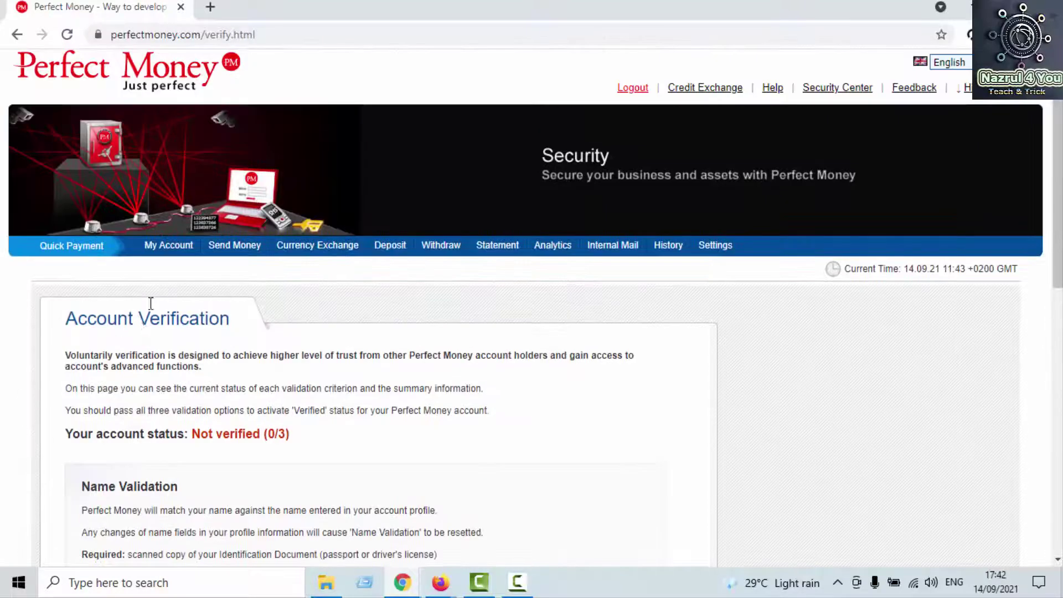
Step: Go back to My Account and open the Send Money or e-Metal page
click(191, 254)
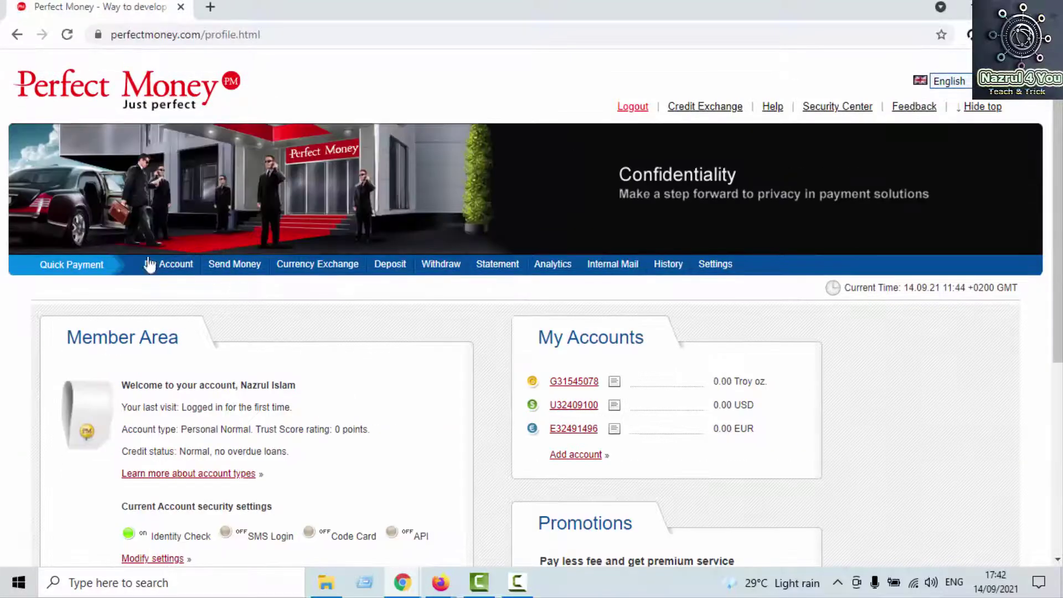
click(242, 269)
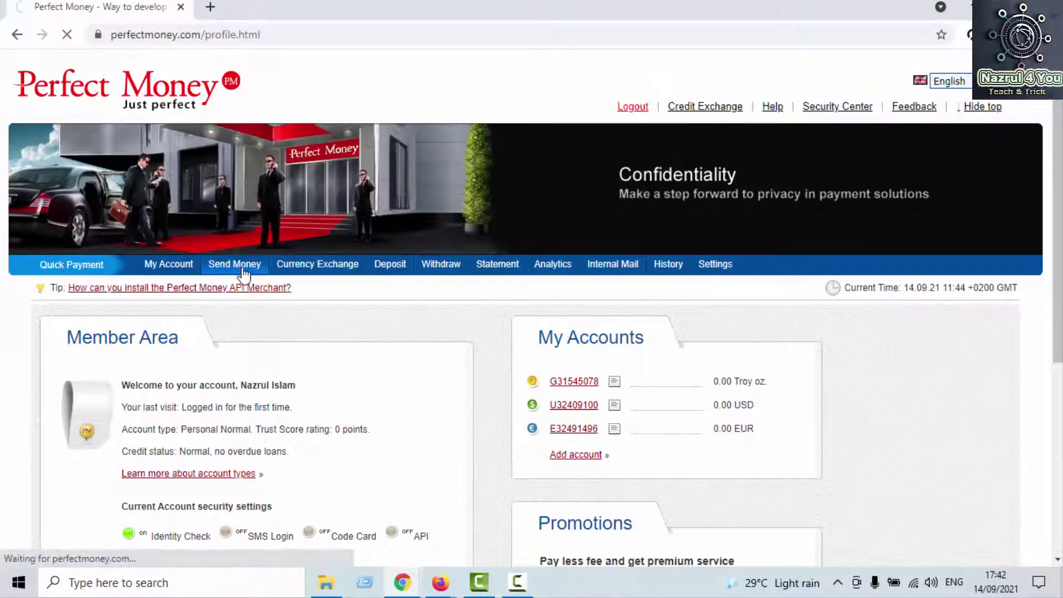
scroll(243, 271, down, 2)
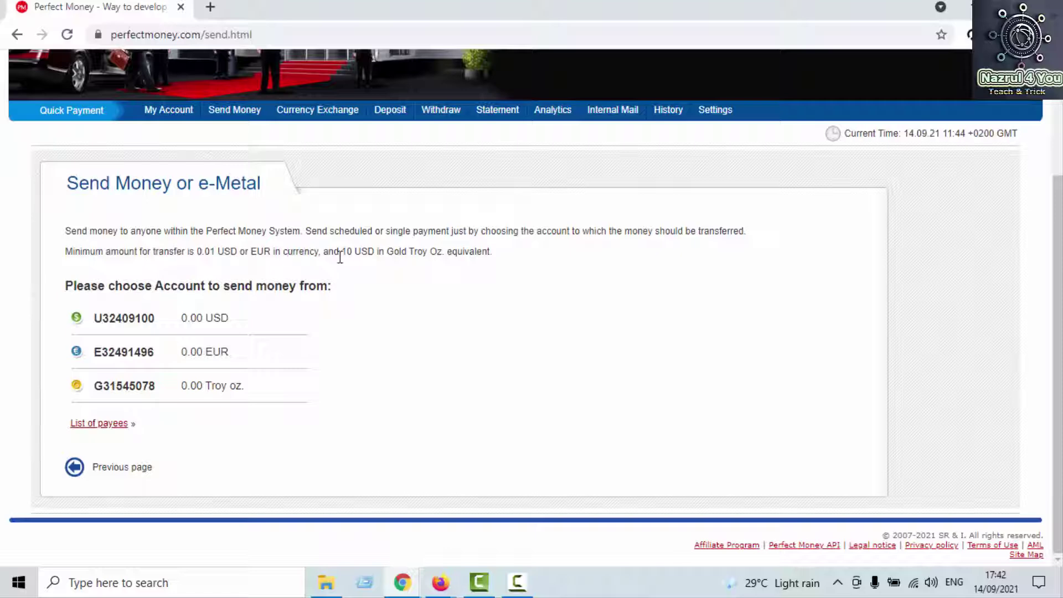
Step: Check the USD, EUR and gold accounts and the 0.01 minimum transfer amount
double_click(395, 252)
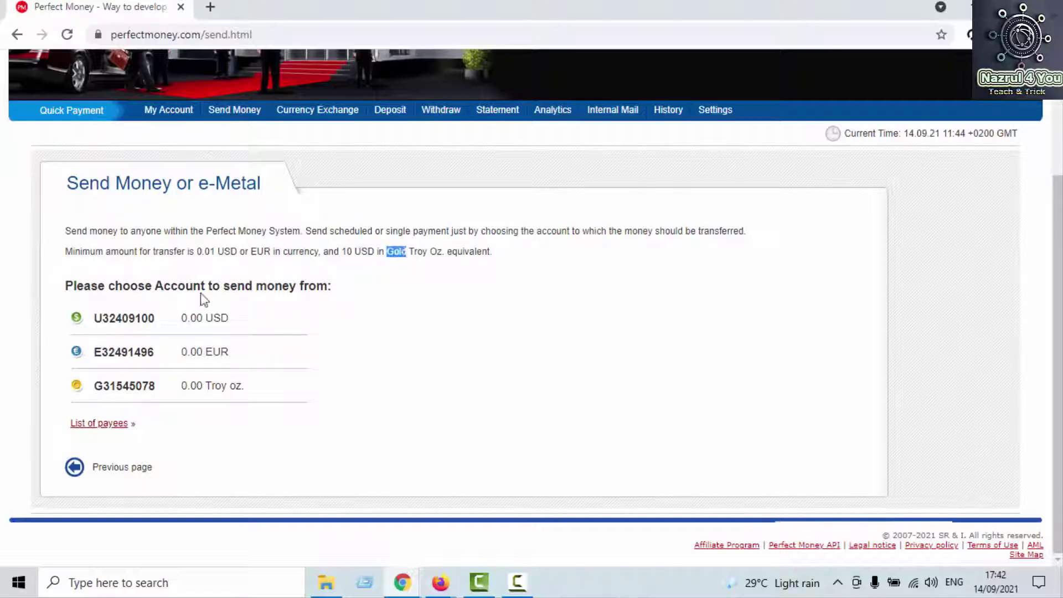
click(200, 252)
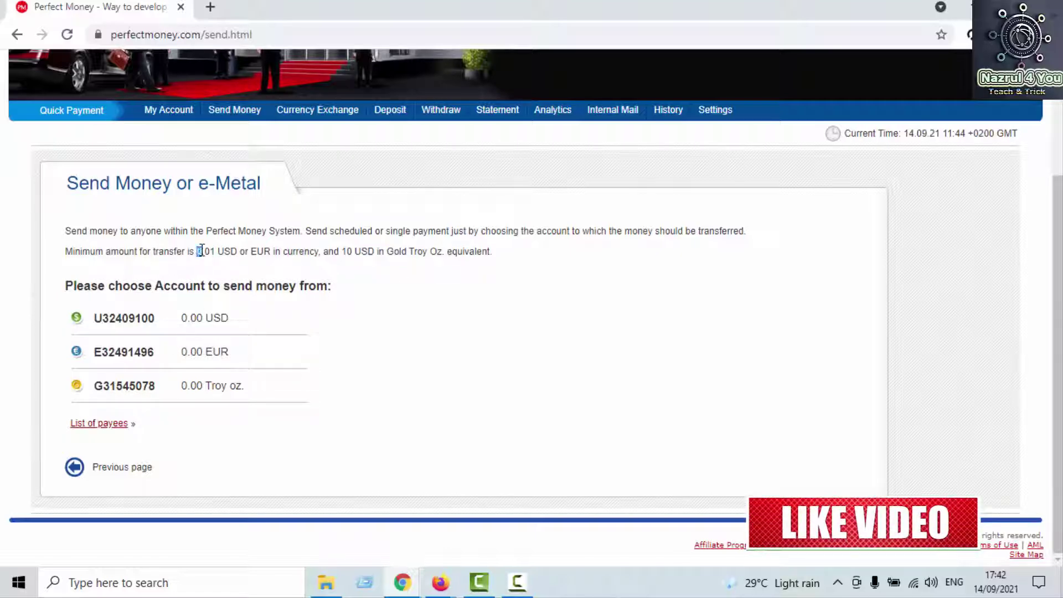
drag(200, 252, 208, 254)
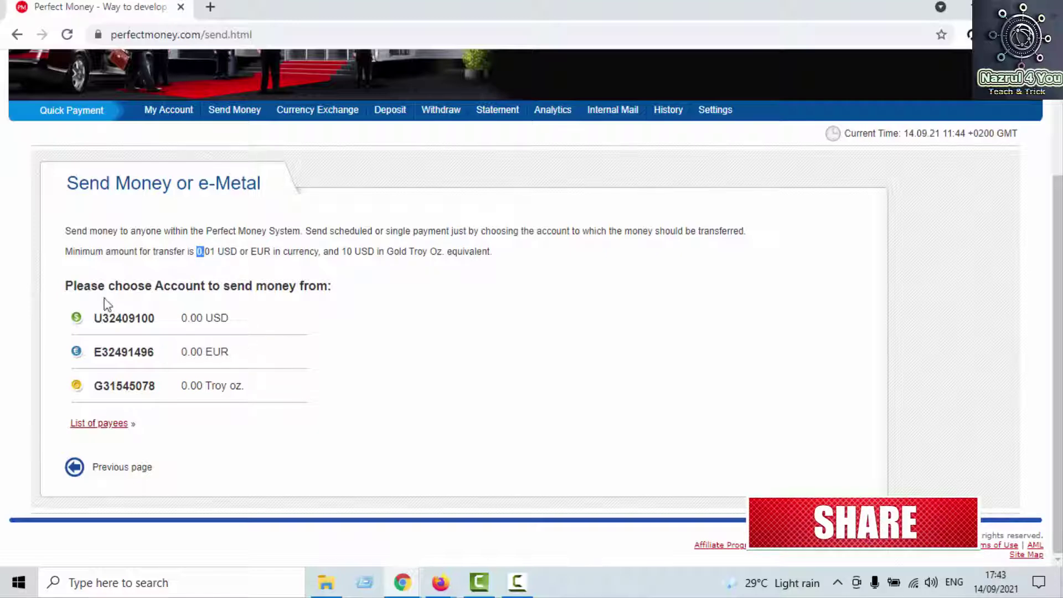
scroll(283, 371, up, 2)
scroll(208, 395, down, 2)
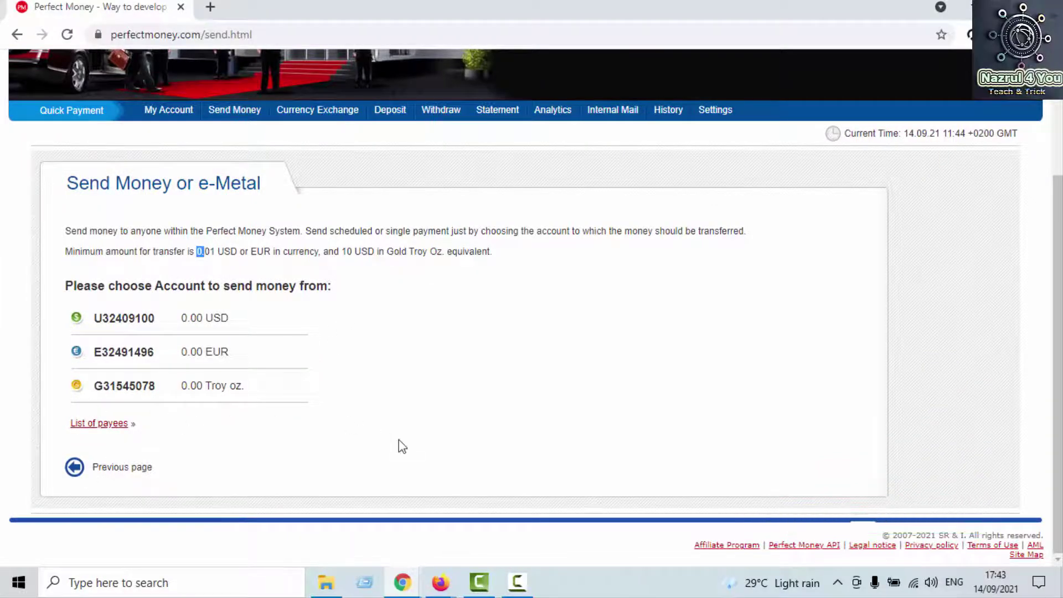
scroll(399, 444, up, 4)
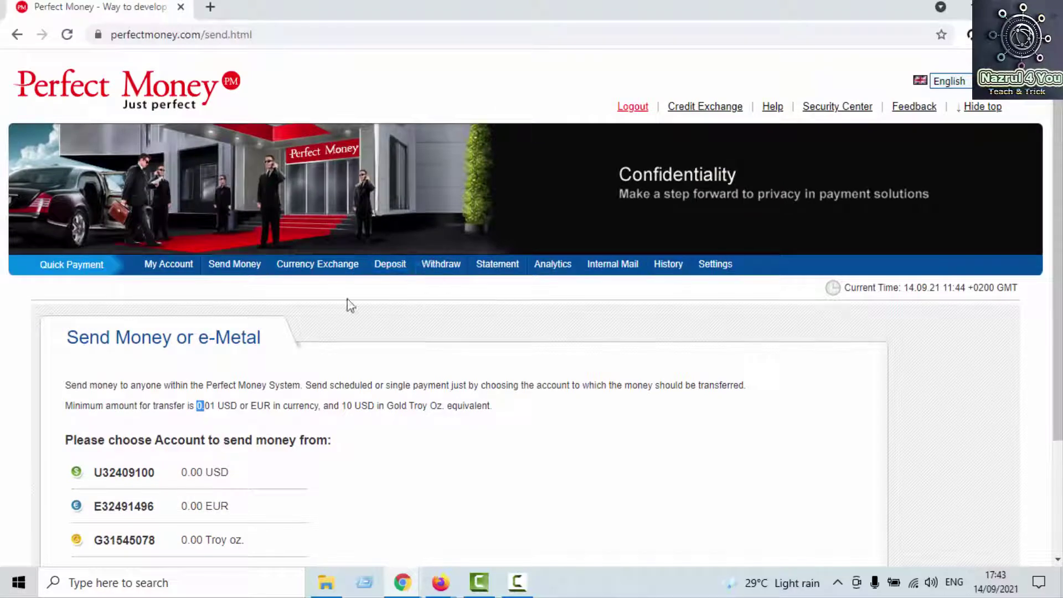
Step: Scroll through the Currency Exchange rates and form, then go to the Deposit page
click(333, 271)
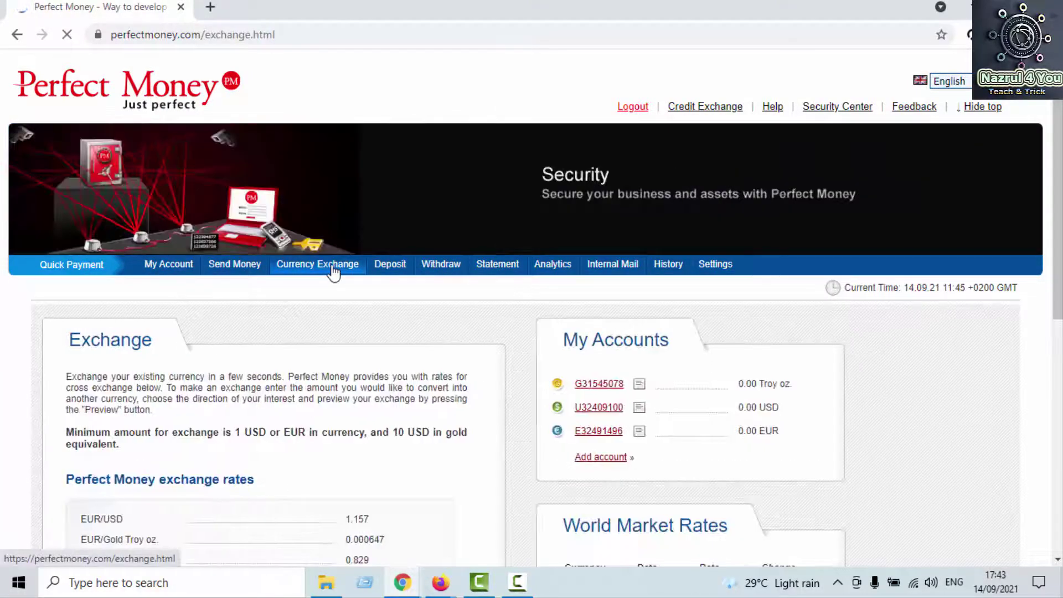
scroll(334, 270, down, 5)
scroll(335, 271, down, 2)
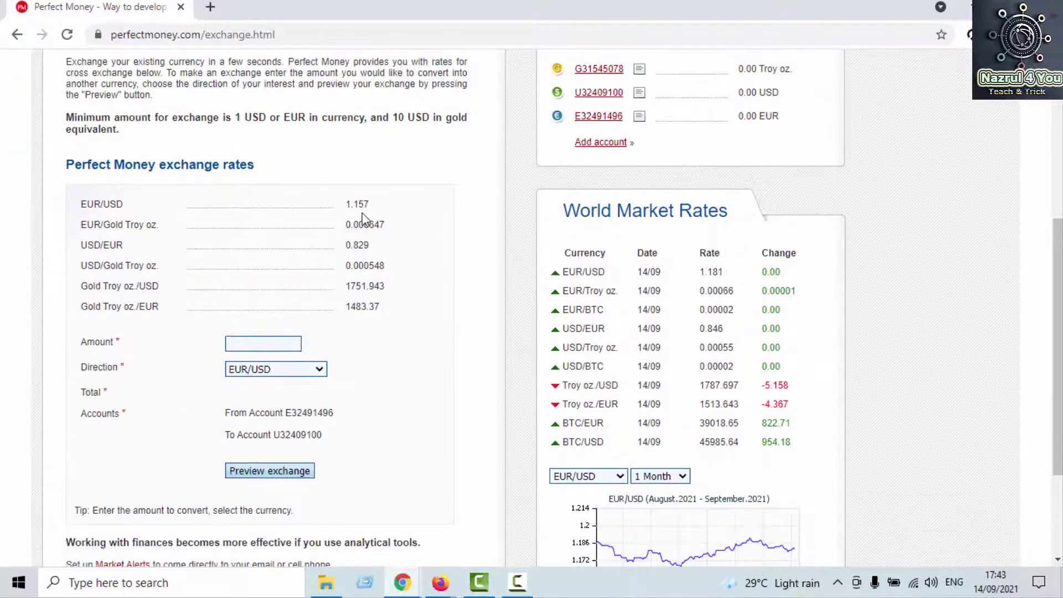
scroll(376, 227, down, 2)
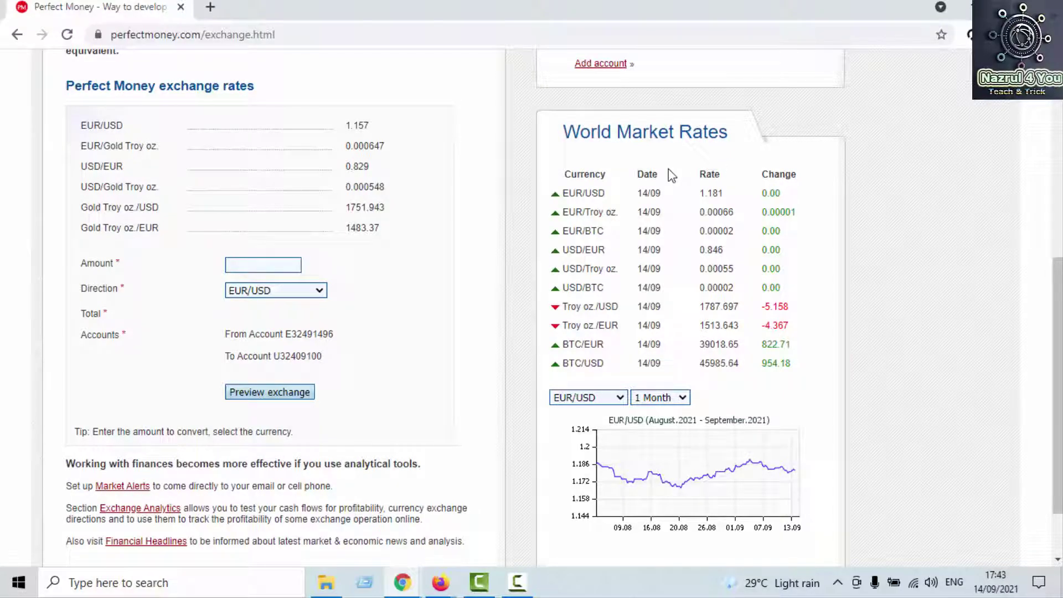
scroll(677, 252, down, 2)
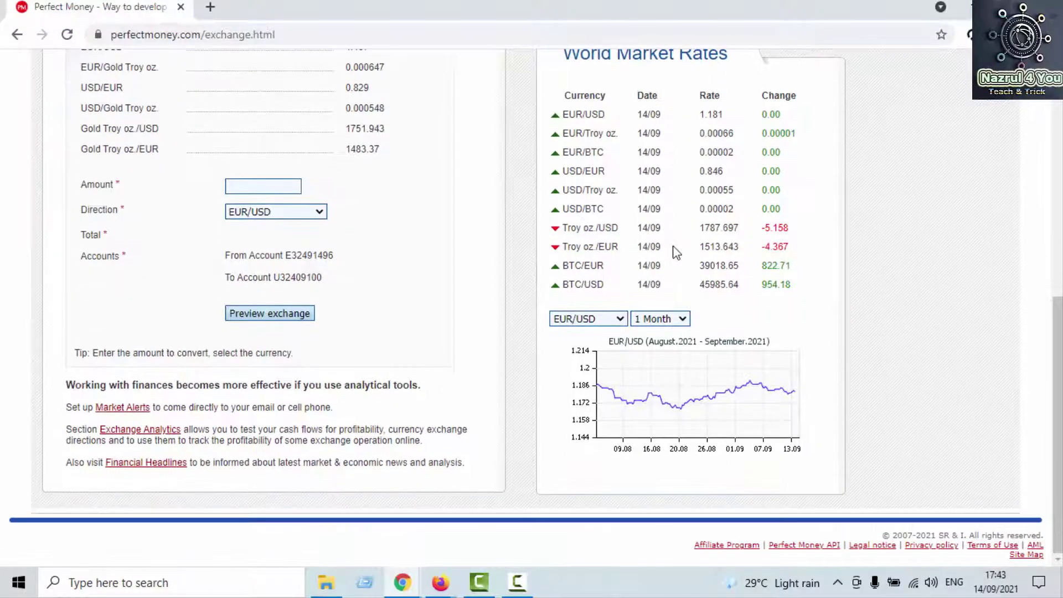
scroll(677, 252, up, 12)
scroll(205, 301, down, 10)
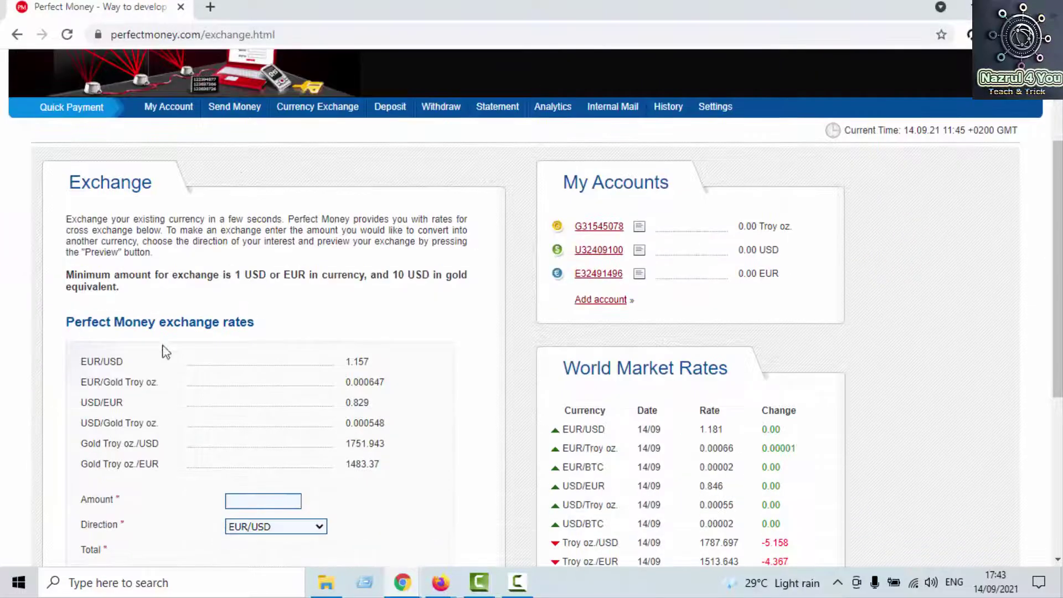
scroll(188, 145, down, 2)
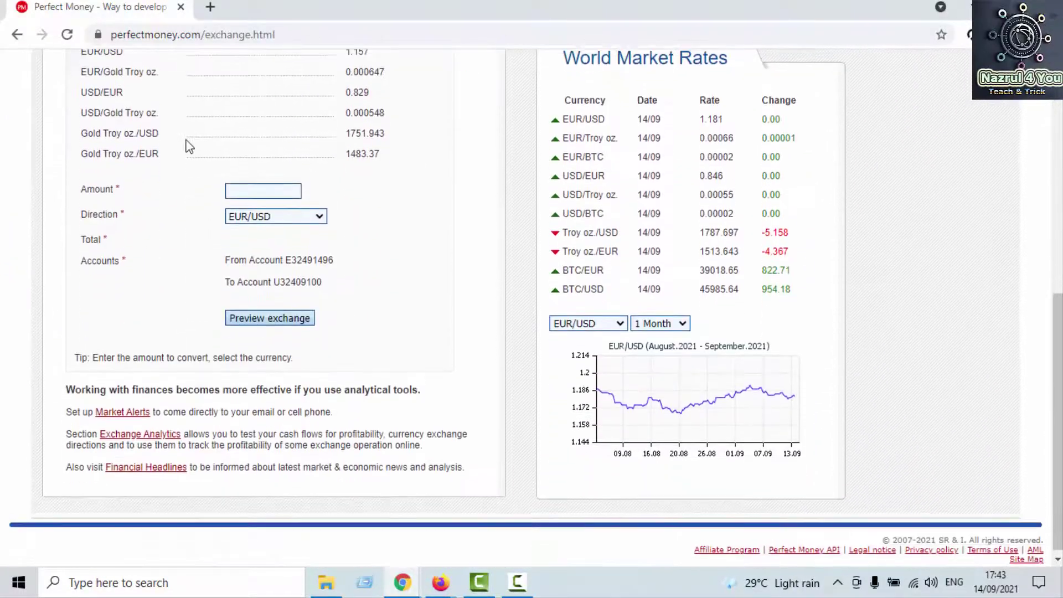
scroll(187, 145, up, 8)
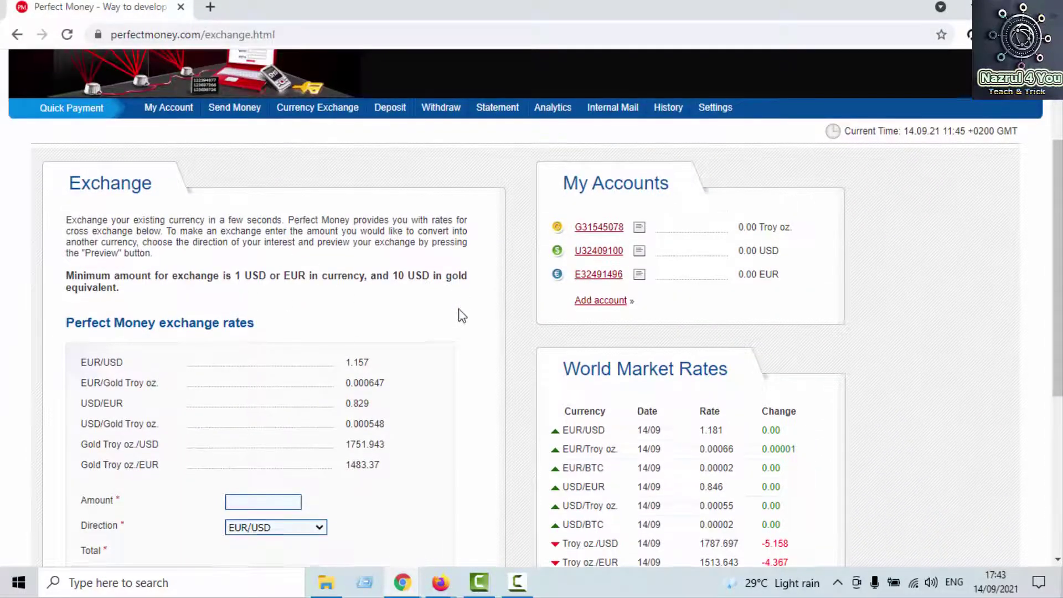
scroll(460, 314, up, 3)
click(382, 267)
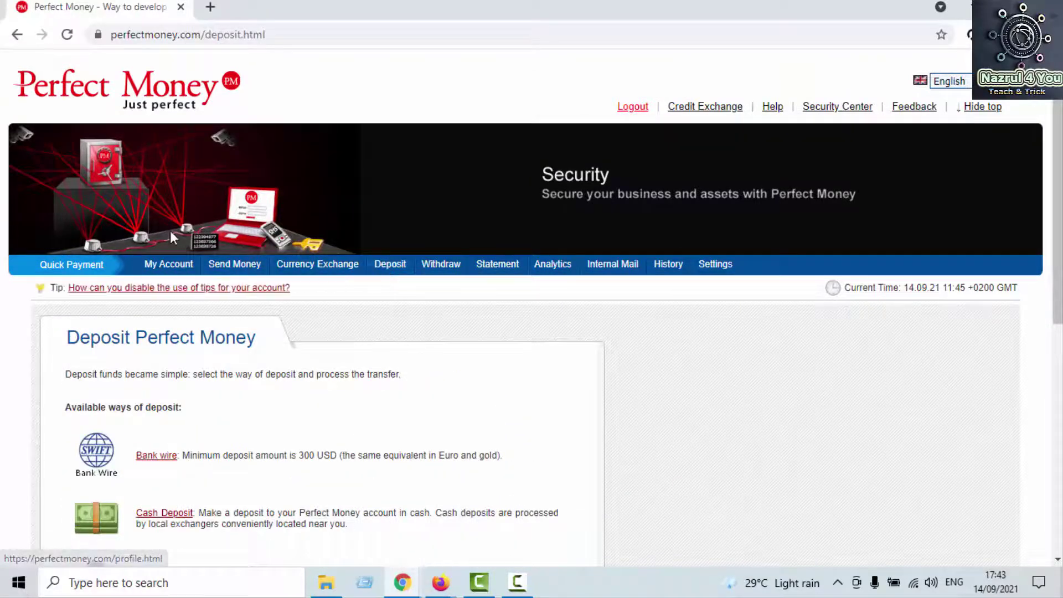
Step: Look over the Bank wire and Cash Deposit options and Last Deposits, then go to Withdraw
scroll(299, 351, down, 4)
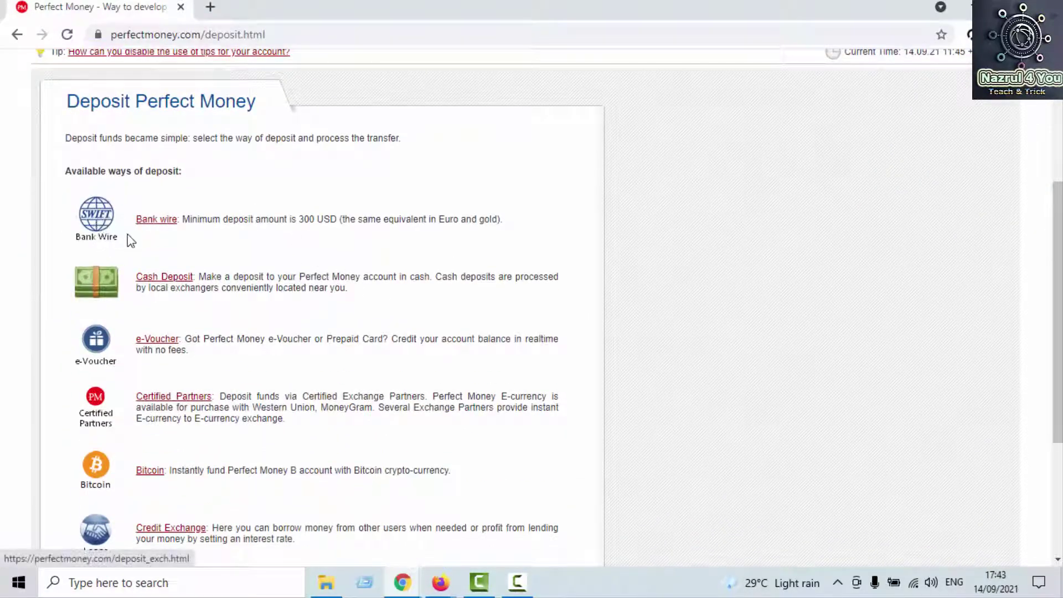
scroll(224, 288, down, 1)
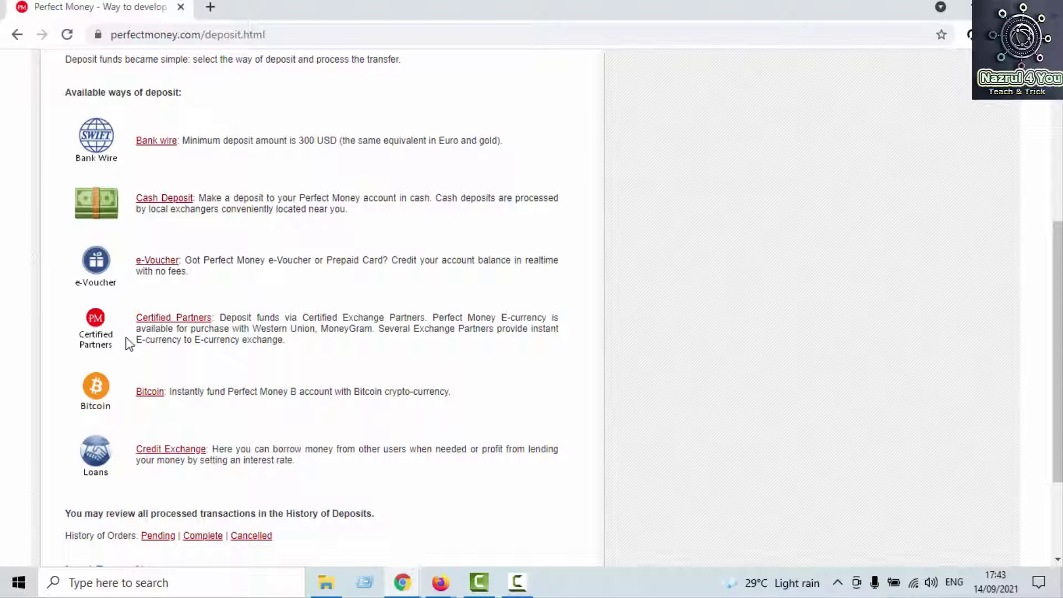
scroll(247, 415, down, 2)
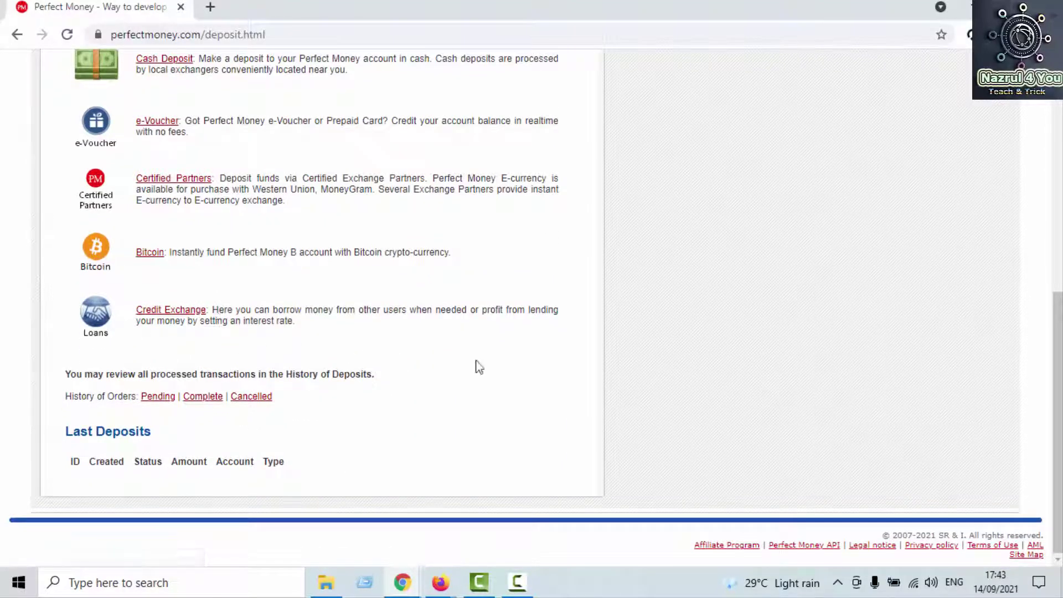
scroll(477, 361, up, 8)
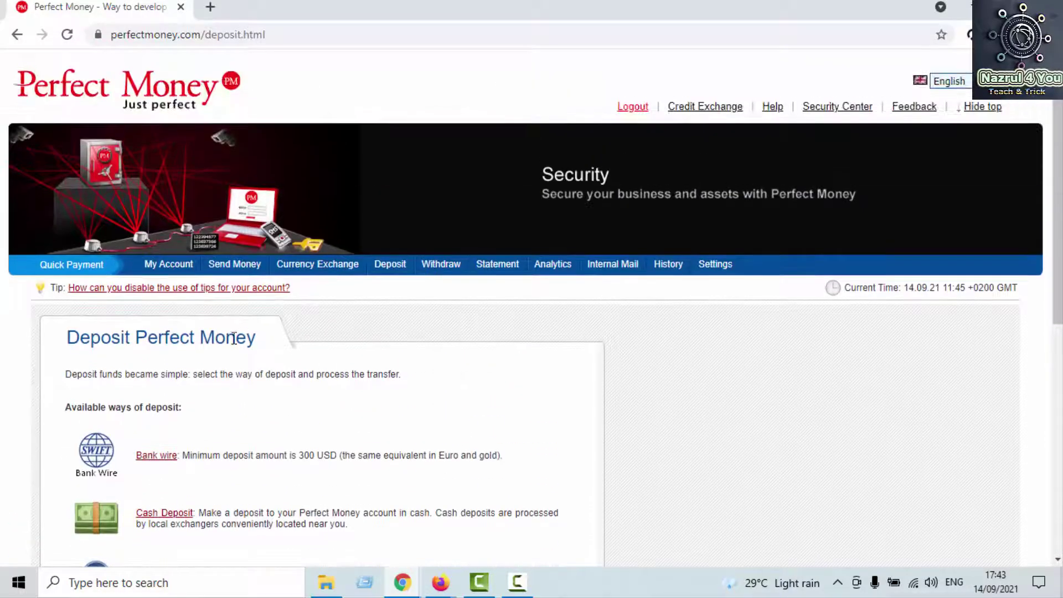
click(455, 267)
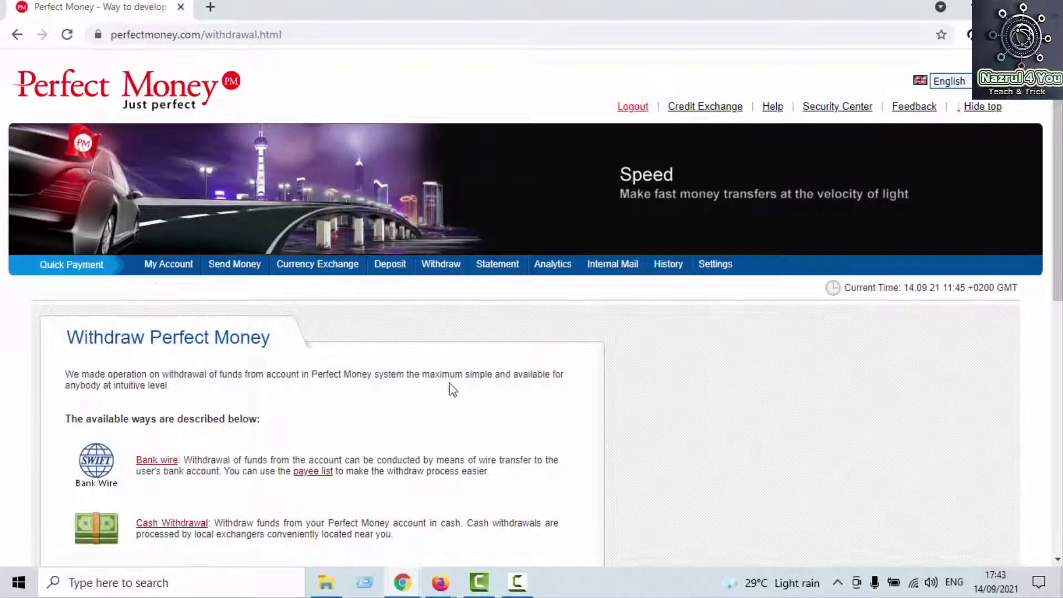
Step: Browse the Withdraw methods down to Last Withdrawals, then go to the Statement page
scroll(471, 397, down, 7)
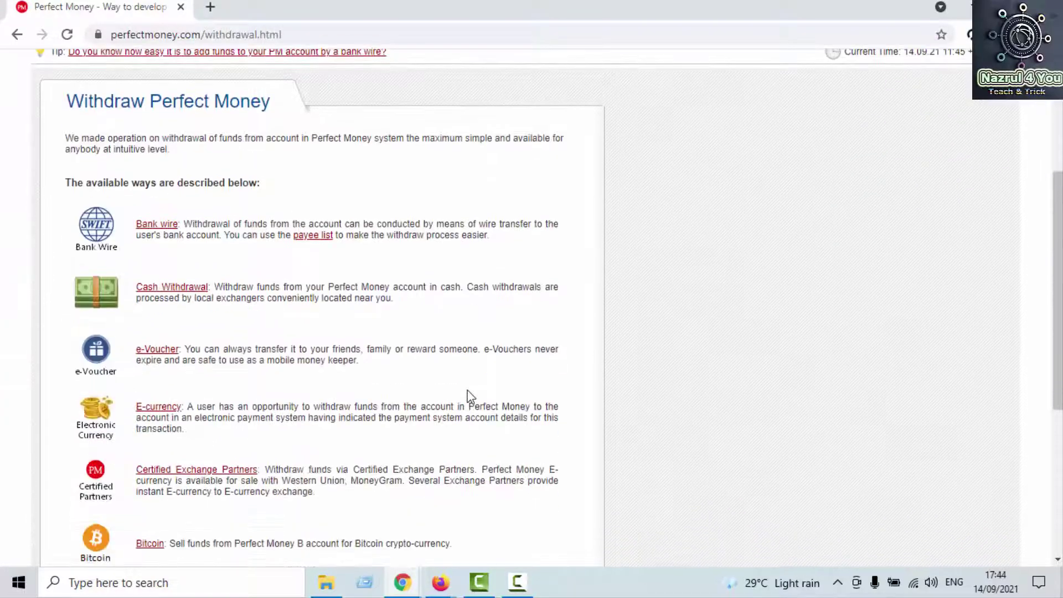
scroll(252, 308, up, 3)
scroll(228, 351, down, 1)
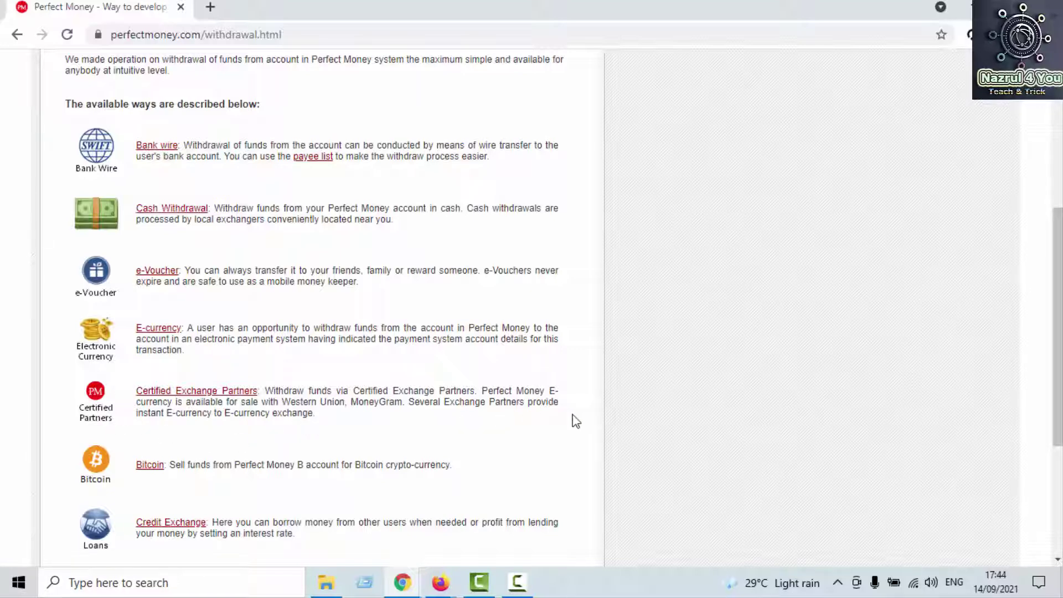
scroll(460, 456, down, 4)
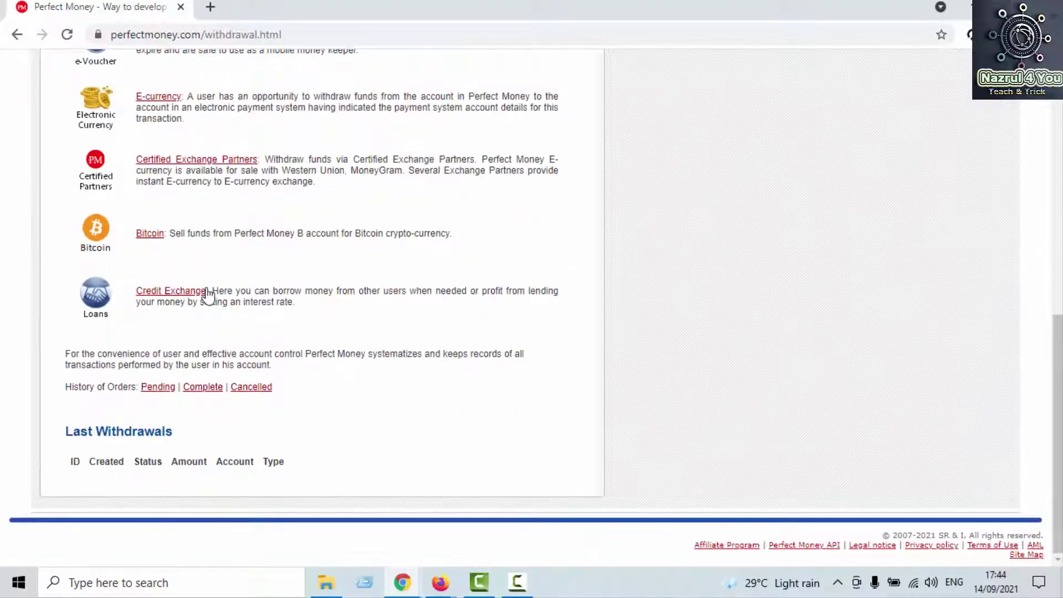
scroll(520, 360, up, 5)
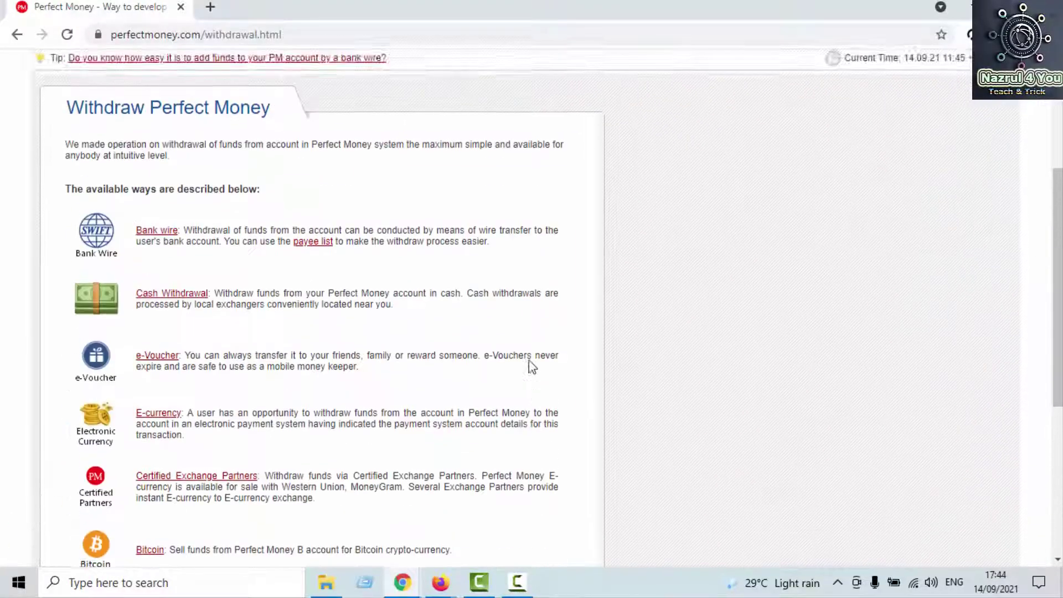
scroll(531, 366, up, 4)
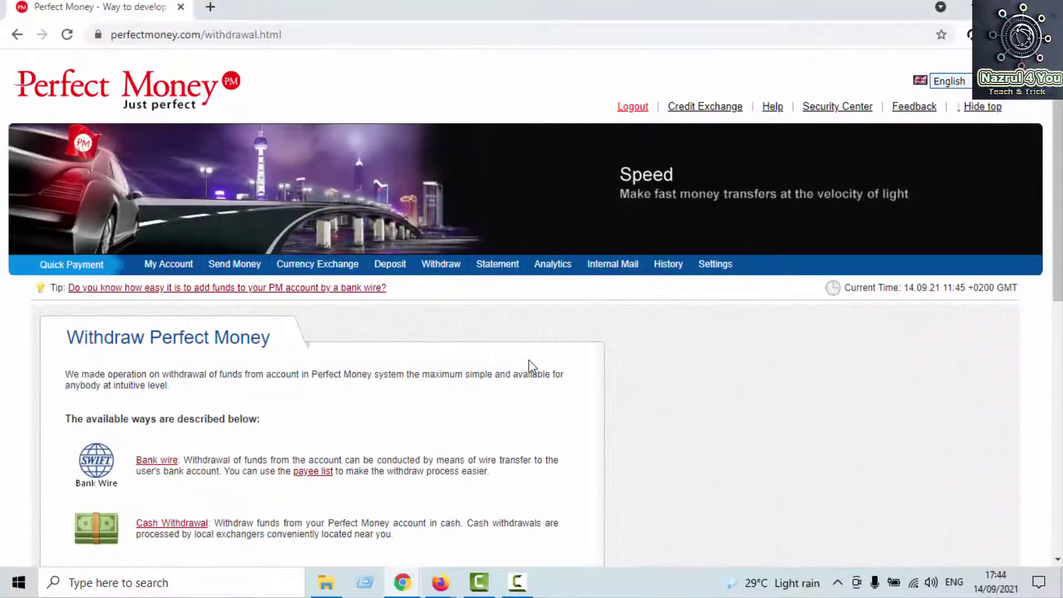
click(489, 273)
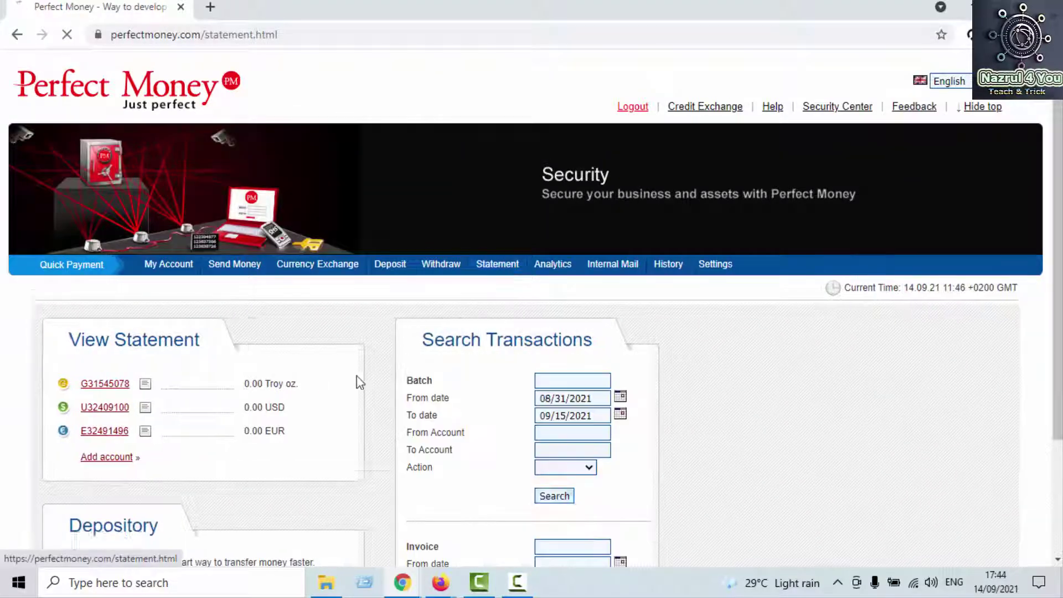
Step: Look over the statement balances and Batch search field, then go to Analytics
scroll(354, 382, down, 1)
scroll(268, 278, down, 1)
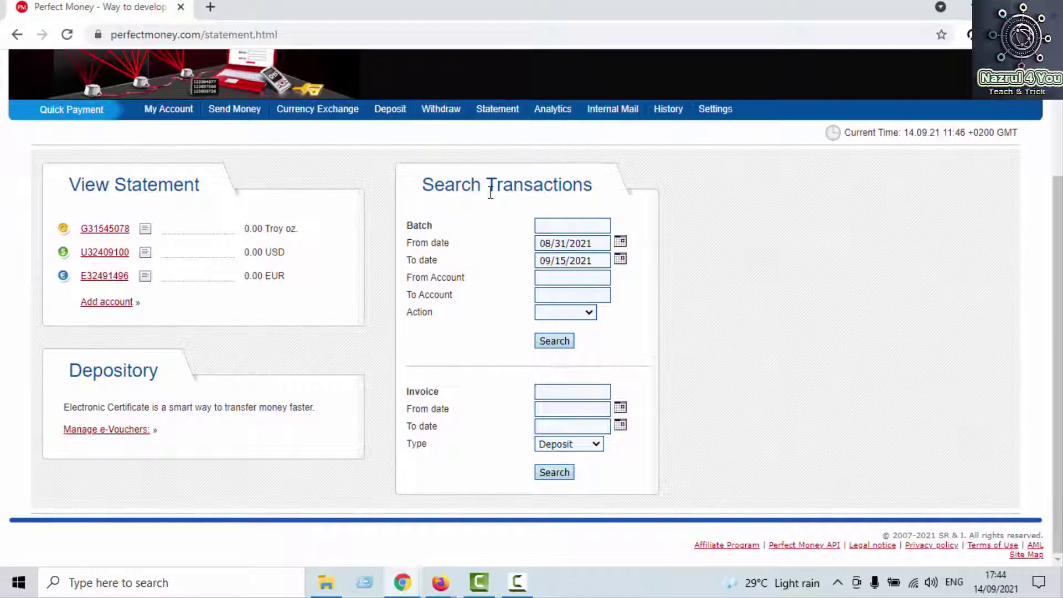
drag(490, 192, 598, 188)
click(567, 227)
click(565, 222)
click(568, 111)
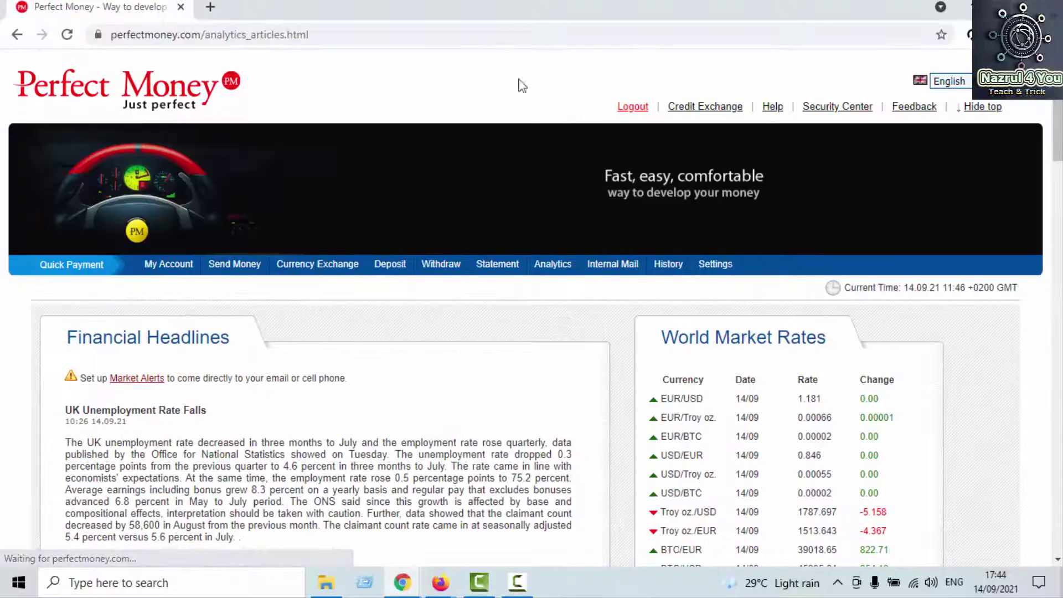
Step: Skim the Analytics headlines and world market rates
scroll(579, 158, down, 4)
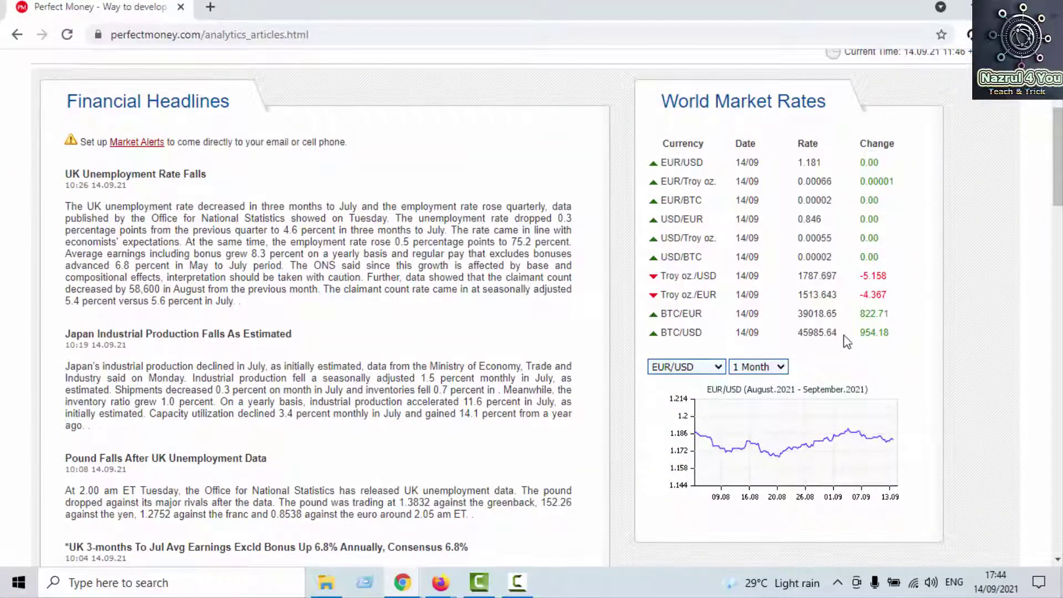
scroll(622, 325, down, 10)
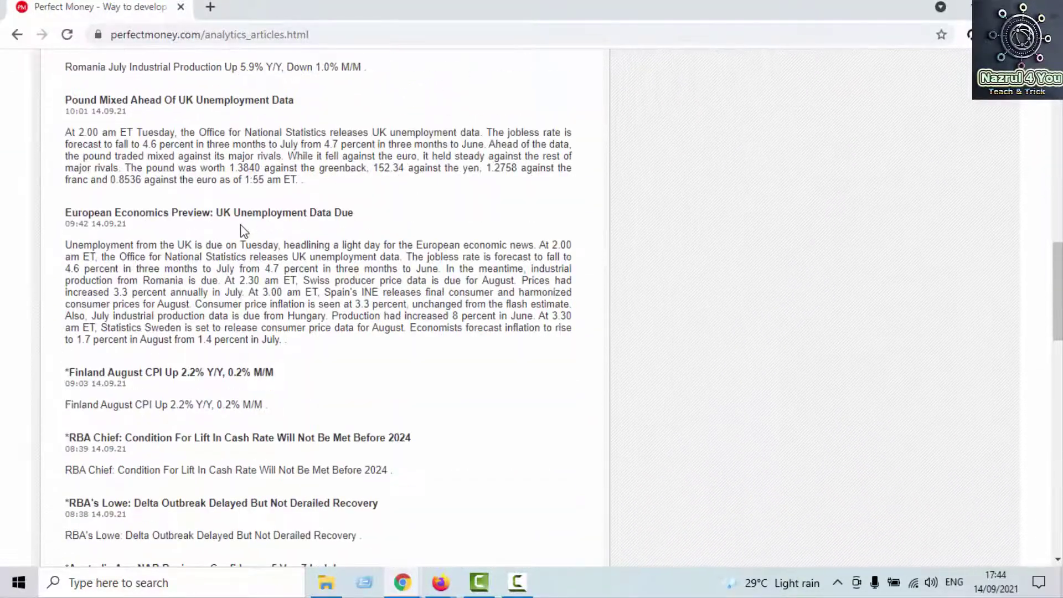
scroll(241, 224, down, 18)
scroll(240, 224, up, 9)
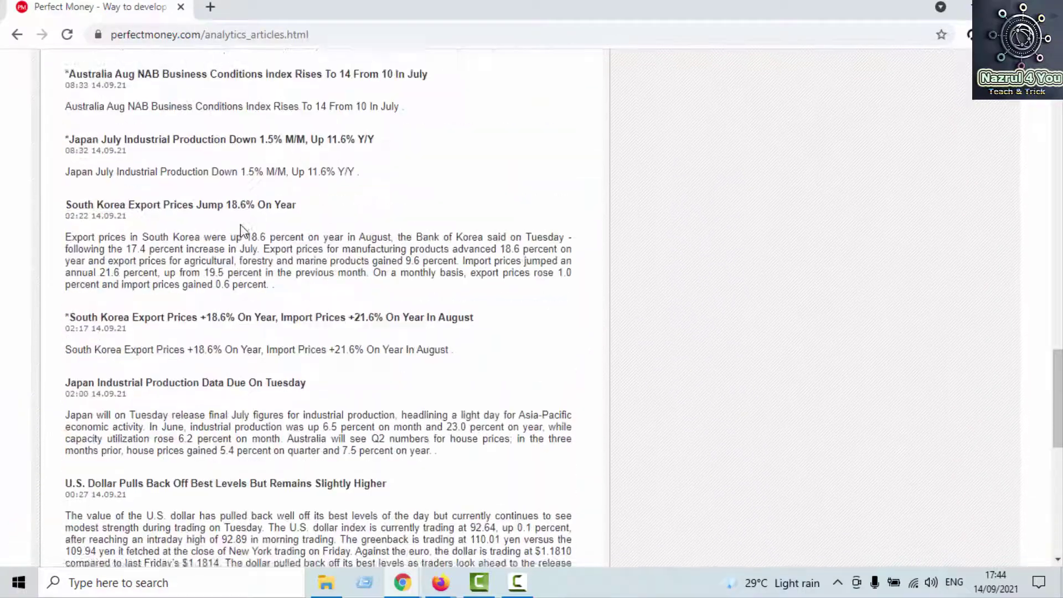
scroll(240, 225, up, 15)
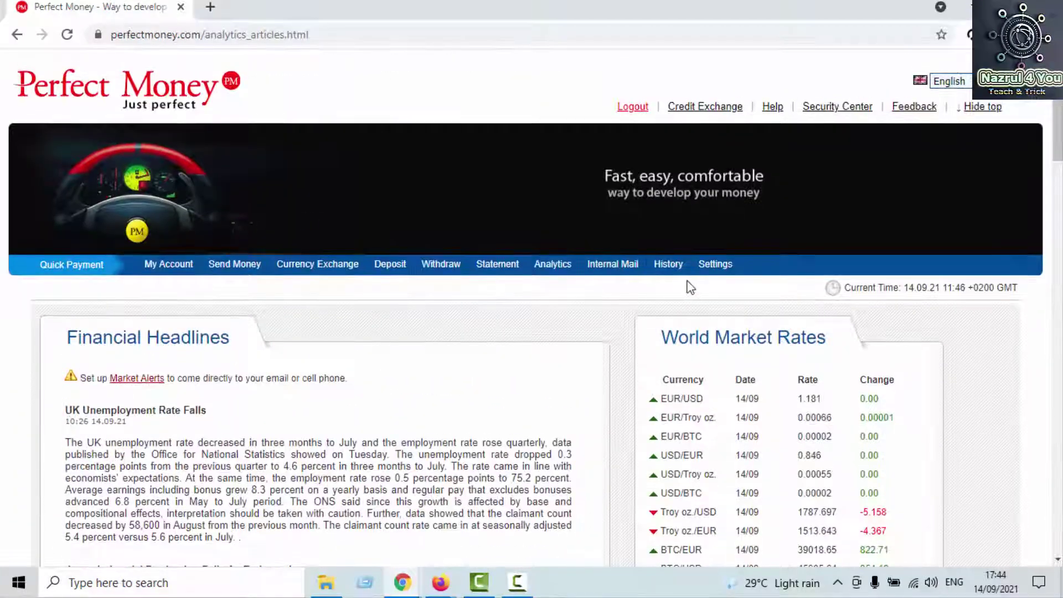
Step: Open Settings and scroll through the Profile Edit page
click(717, 276)
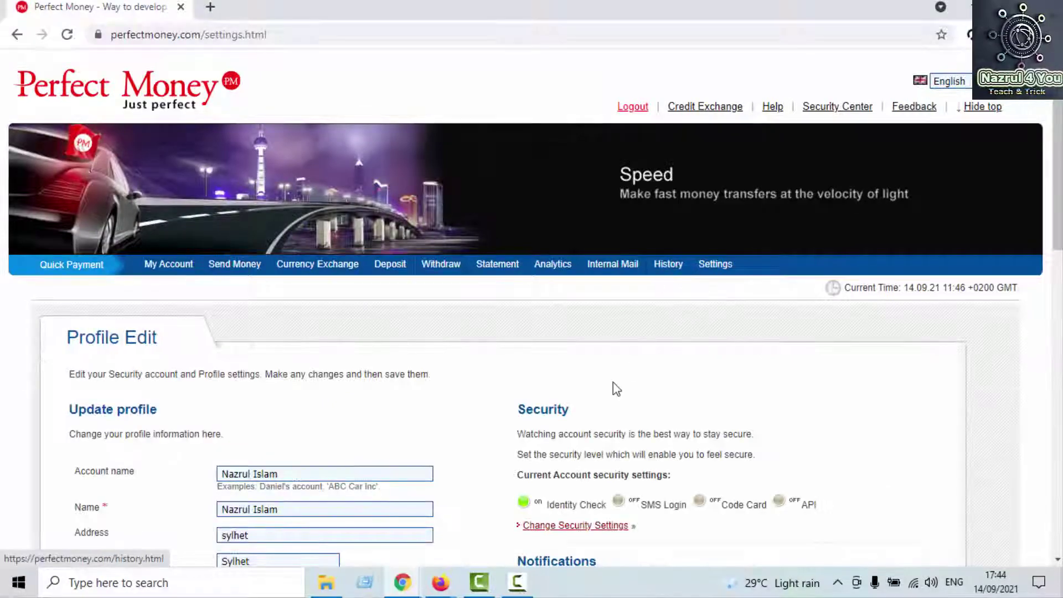
scroll(386, 463, down, 1)
scroll(383, 457, down, 2)
scroll(504, 304, up, 3)
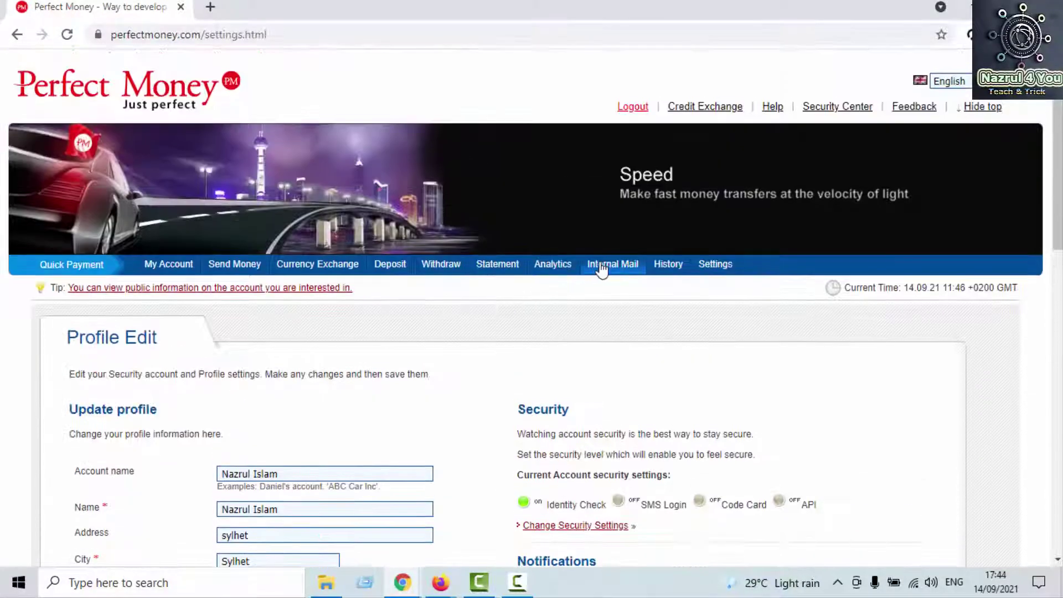
Step: Review the login and account creation records in Account History, then return to My Account
click(670, 266)
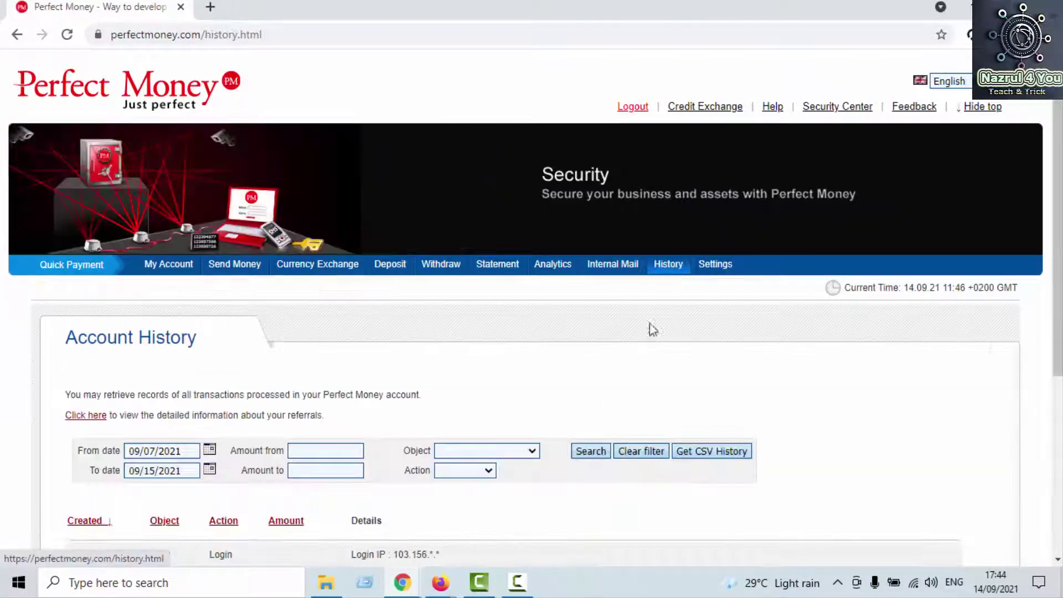
scroll(642, 338, down, 4)
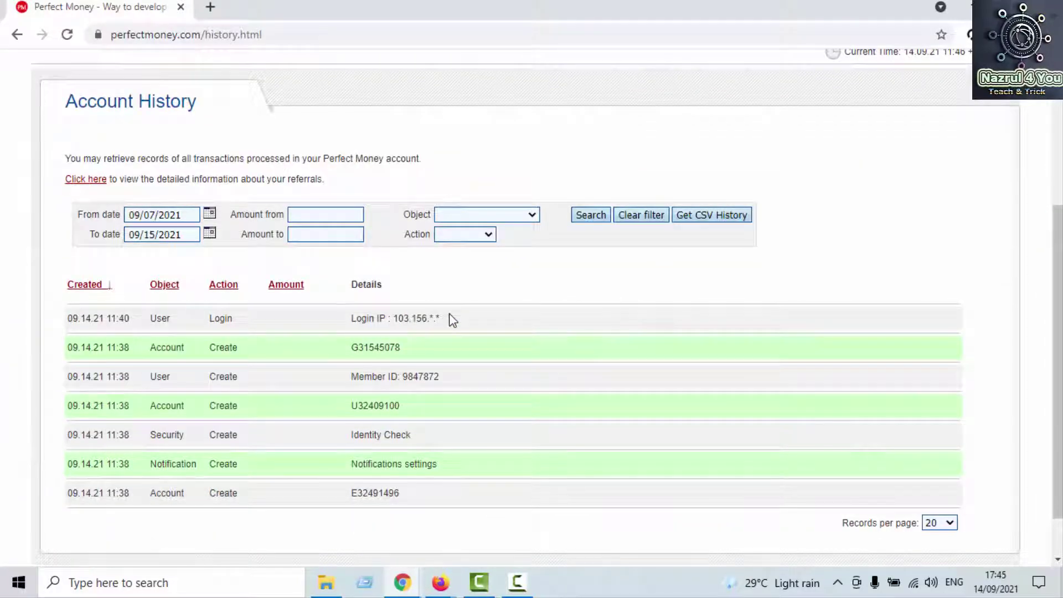
drag(190, 321, 190, 494)
click(349, 454)
scroll(340, 440, down, 1)
scroll(332, 398, up, 5)
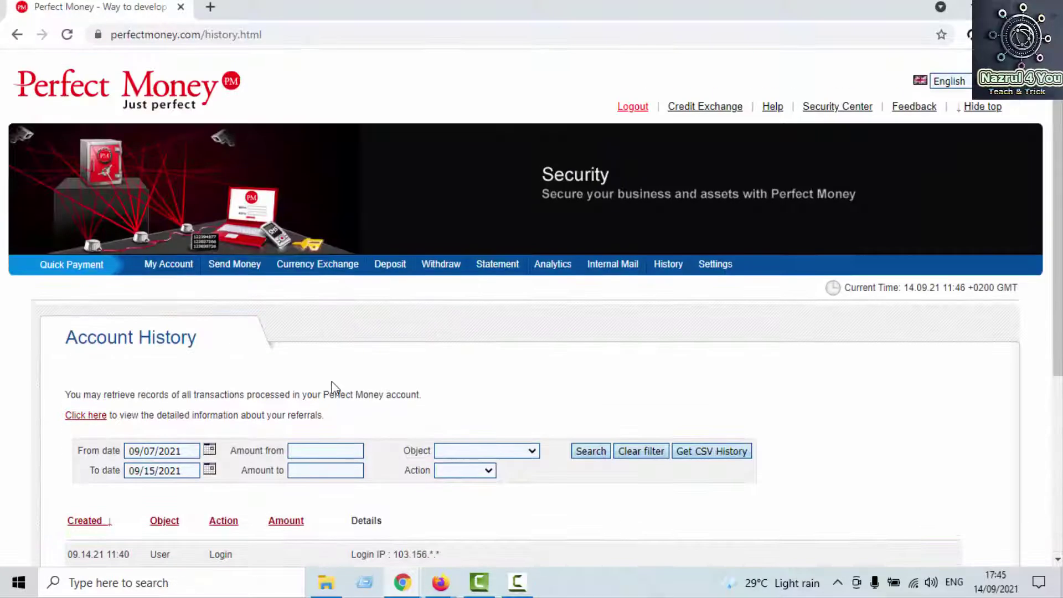
scroll(334, 421, down, 5)
scroll(274, 170, up, 4)
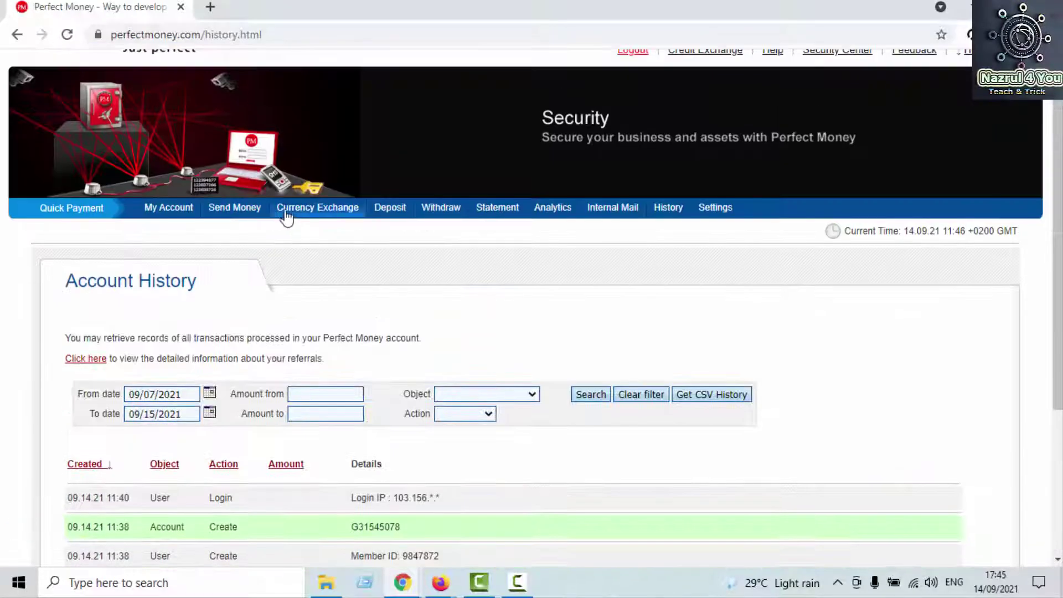
click(160, 214)
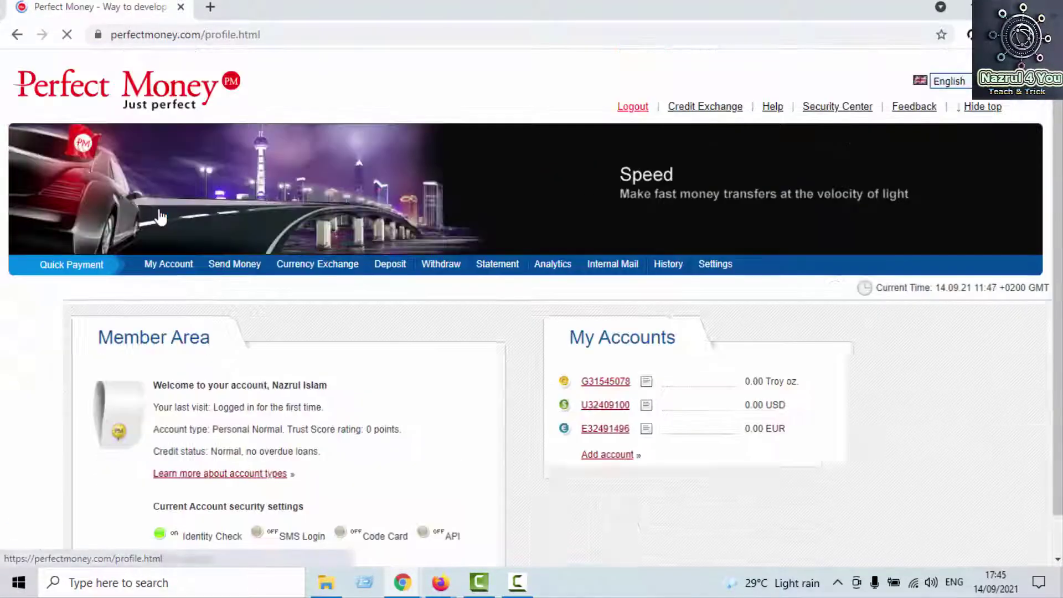